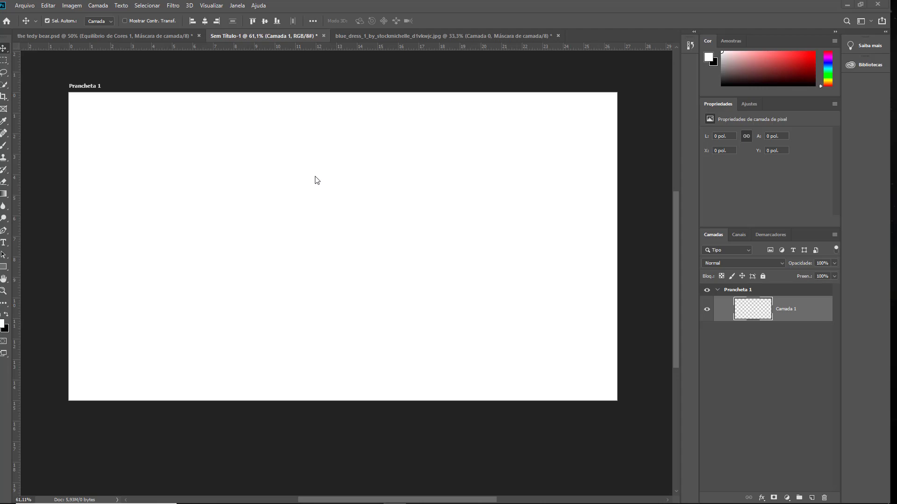
Open the forest path JPG from Downloads as a floating document window.
click(24, 6)
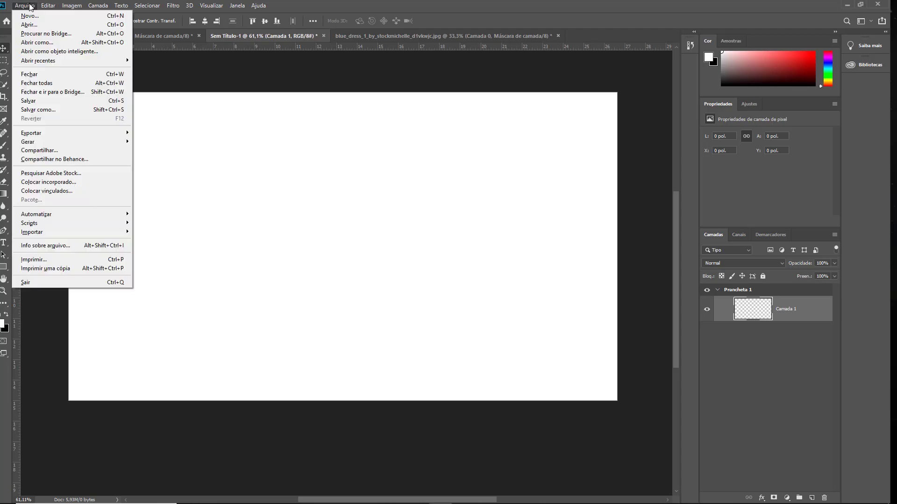
click(47, 27)
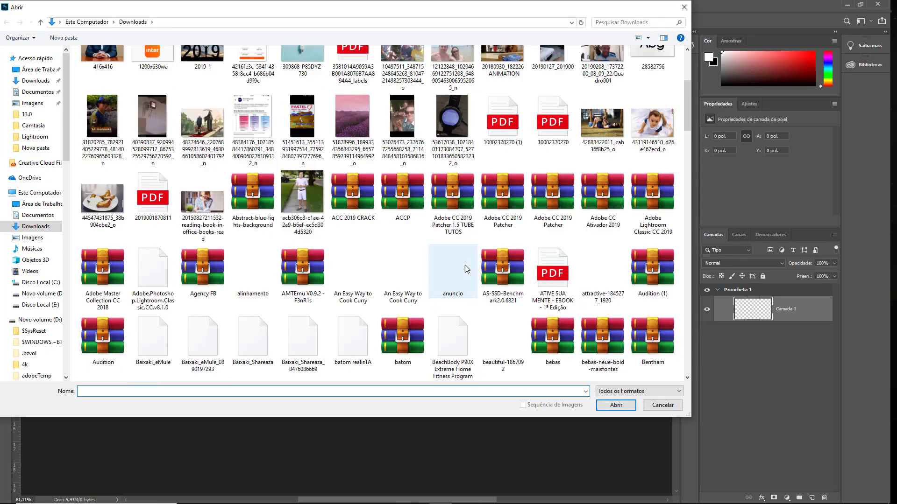
scroll(465, 264, down, 1)
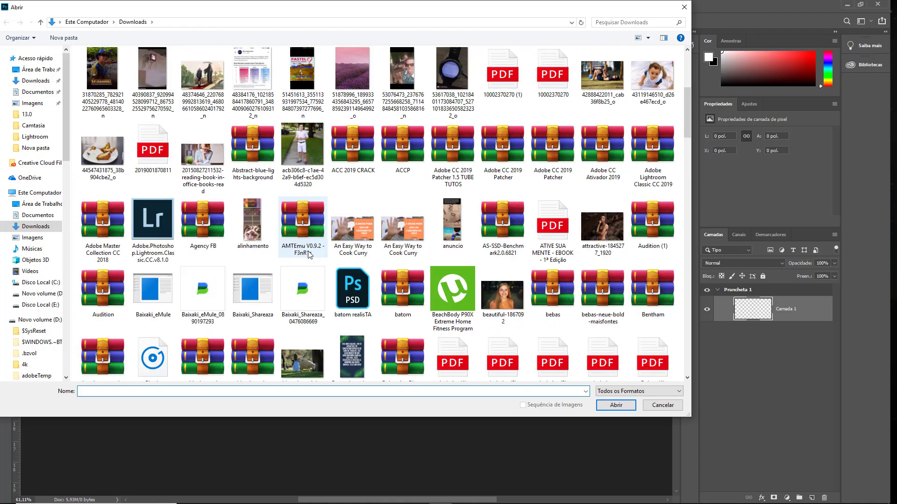
double_click(298, 146)
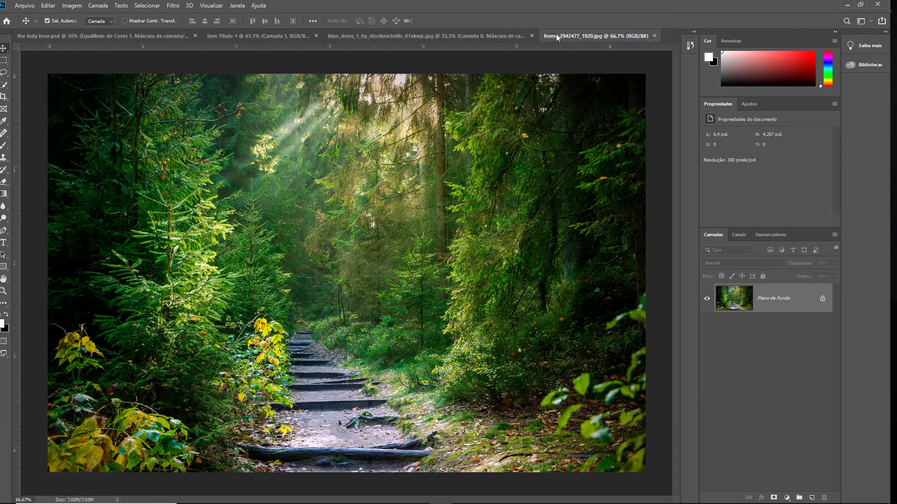
drag(556, 35, 248, 35)
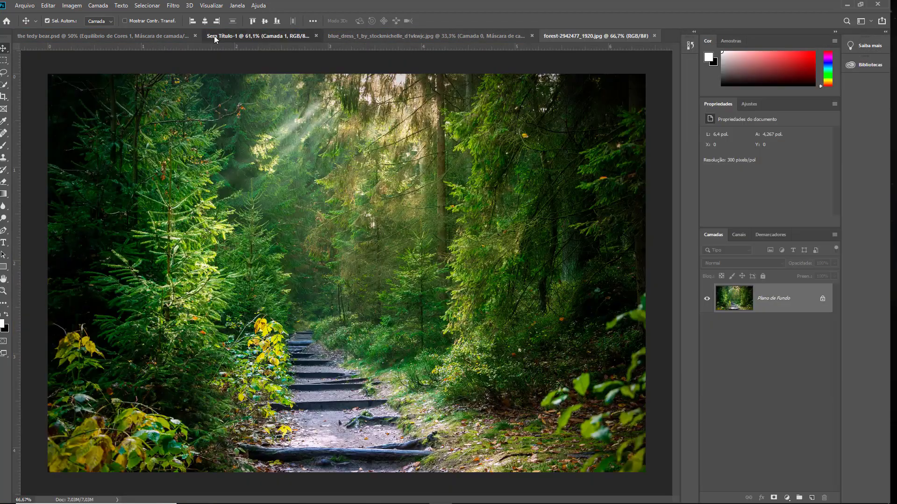
Check the artboard's Image Size, cancel unchanged, and return to the forest photo.
click(214, 36)
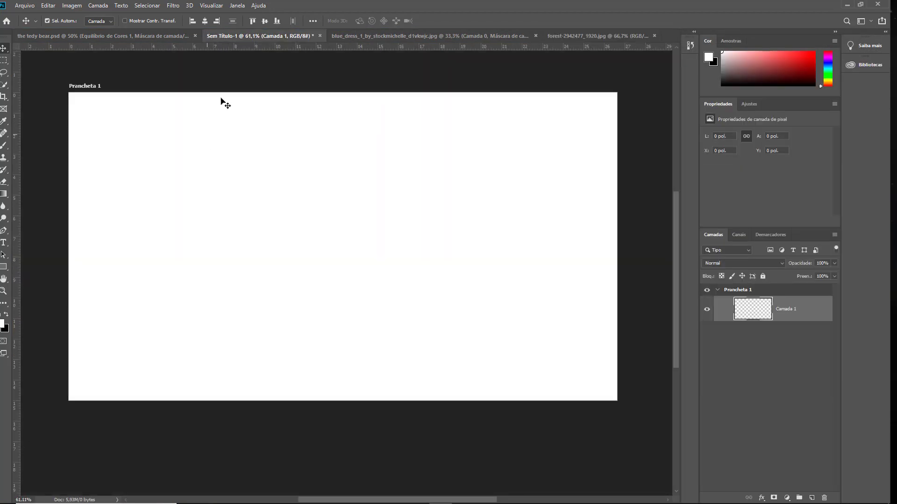
click(51, 5)
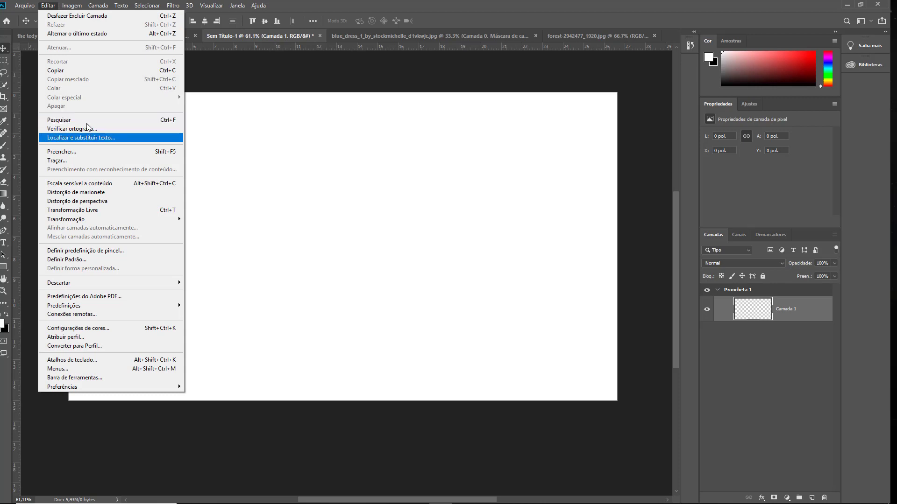
click(72, 6)
click(93, 79)
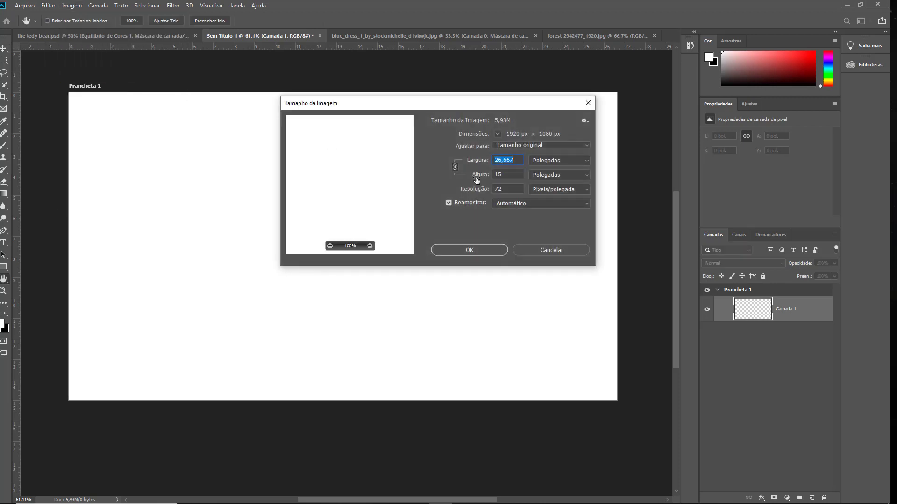
click(550, 250)
click(599, 38)
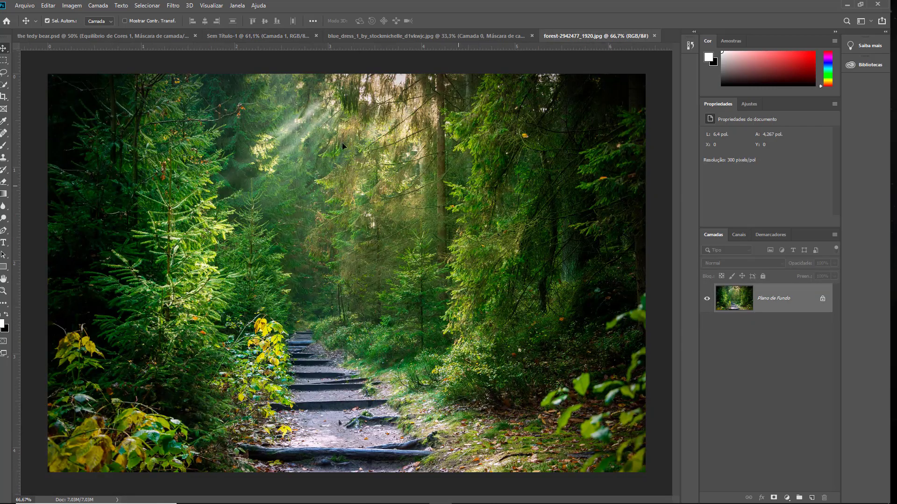
Paste the forest photo to fill the artboard and drag in the girl-in-blue-dress photo.
click(236, 38)
key(ctrl+v)
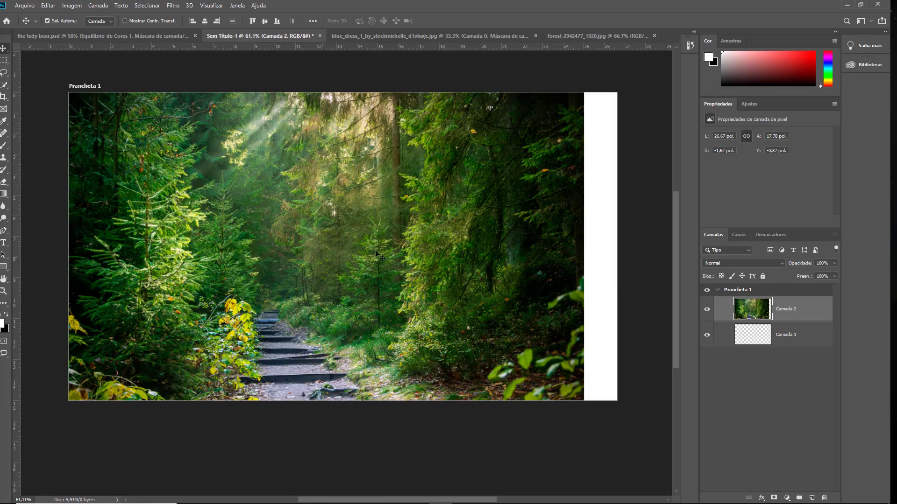
mouse_move(310, 262)
mouse_down()
mouse_move(451, 214)
mouse_move(450, 195)
mouse_move(438, 244)
mouse_up()
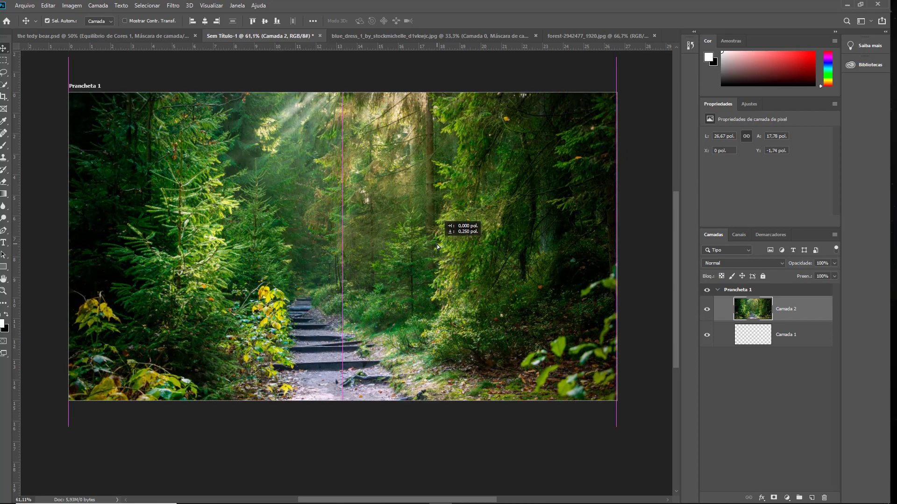
click(421, 38)
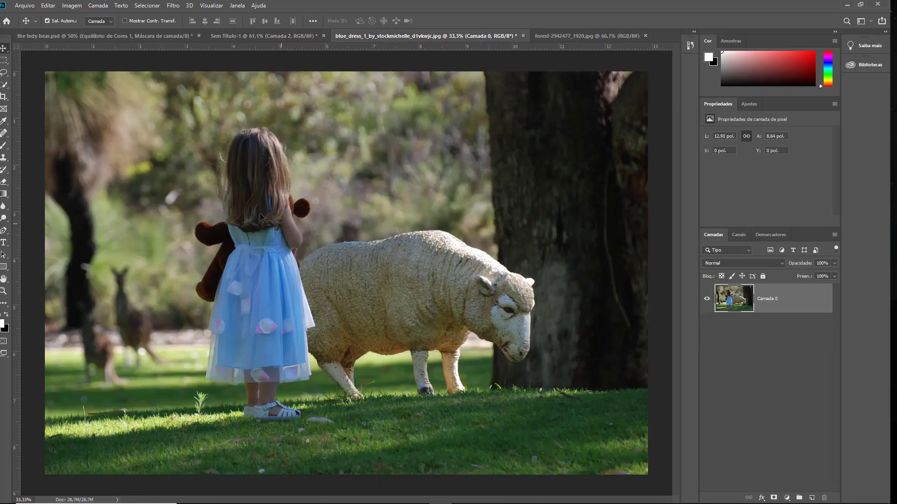
mouse_move(247, 201)
mouse_down()
mouse_move(270, 38)
mouse_move(364, 255)
mouse_up()
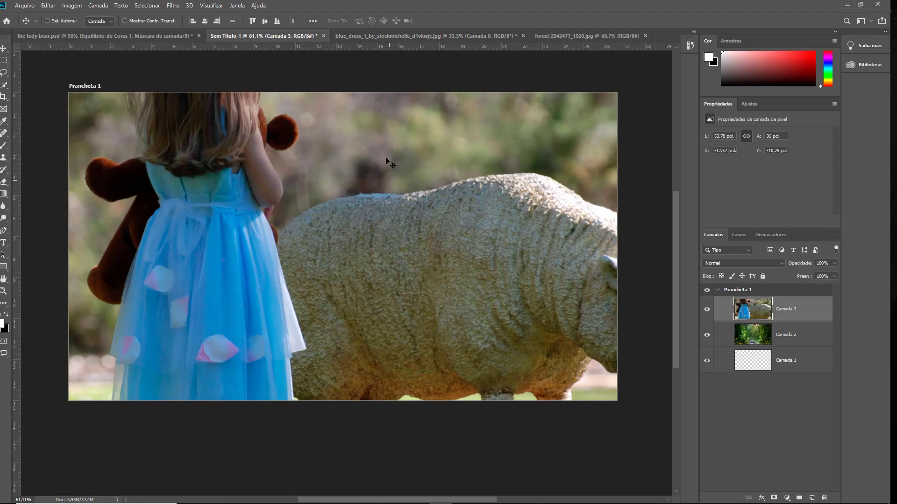
Try scaling the girl photo to 20% with free transform, then undo and cancel it.
key(ctrl+t)
mouse_move(301, 142)
mouse_down()
mouse_move(359, 291)
mouse_move(487, 318)
mouse_up()
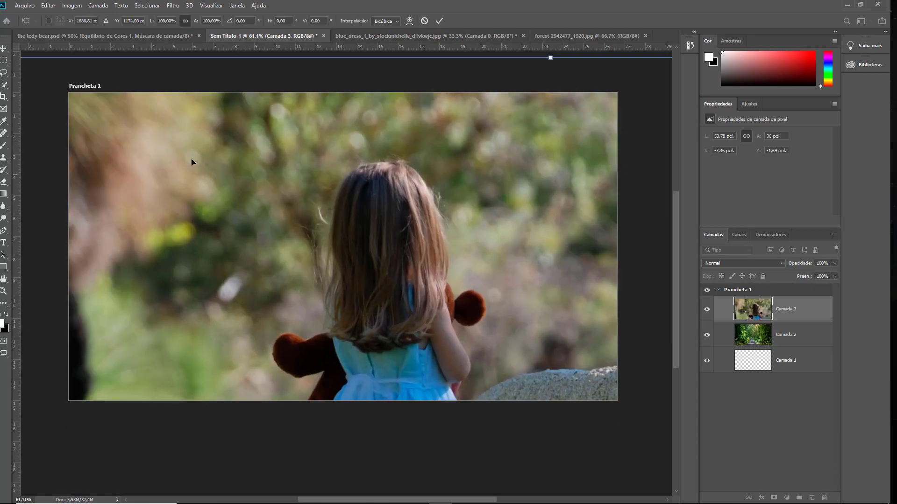
drag(80, 110, 232, 115)
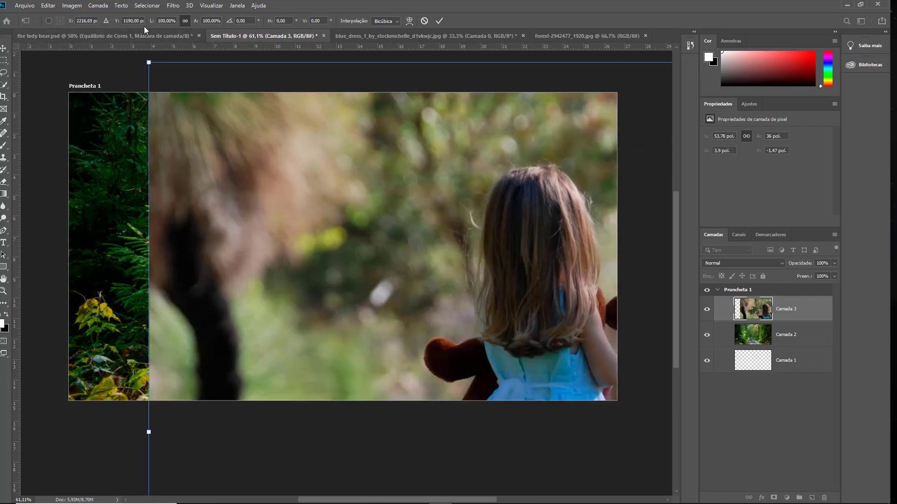
text(20)
key(Return)
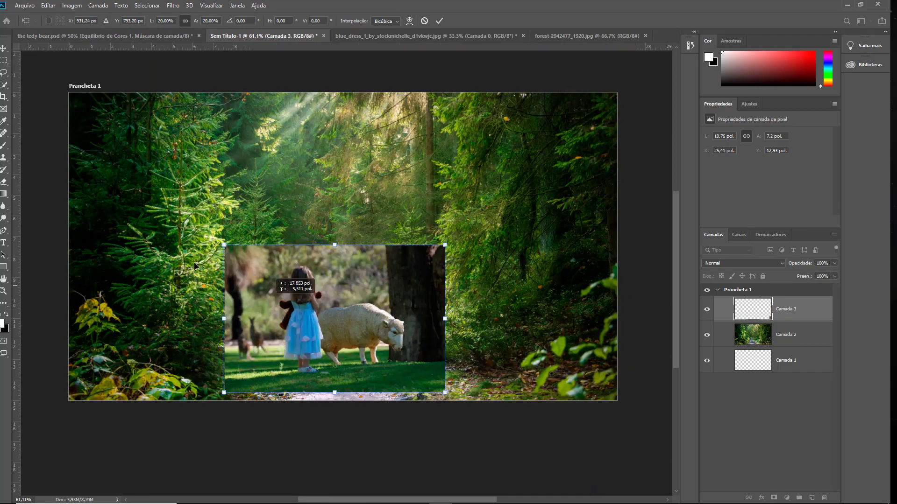
mouse_move(607, 378)
mouse_down()
mouse_move(464, 251)
mouse_move(666, 132)
mouse_up()
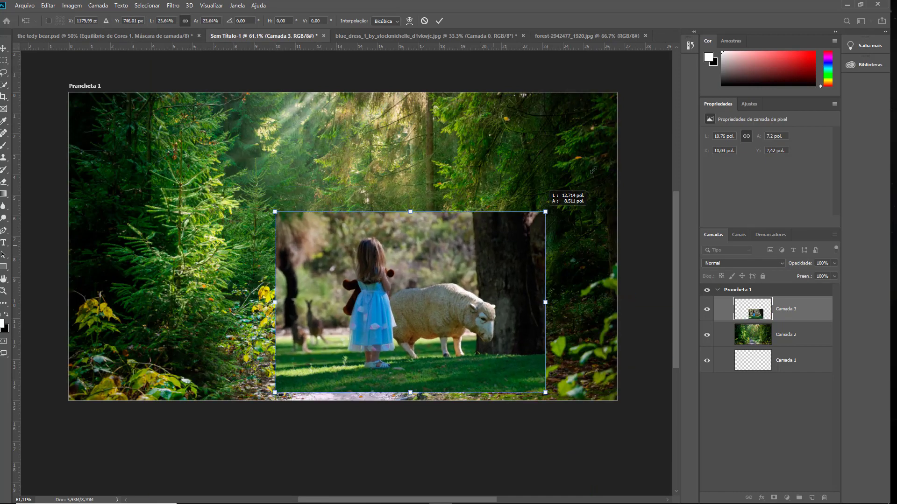
key(ctrl+z)
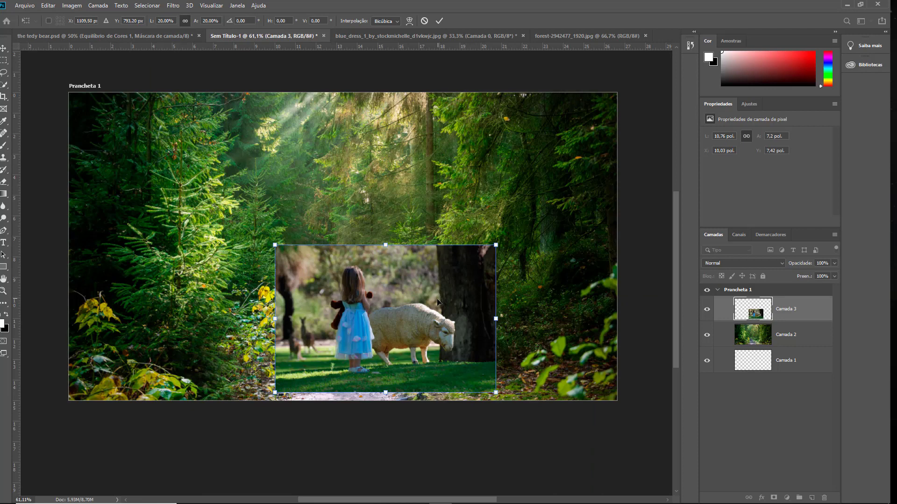
key(Escape)
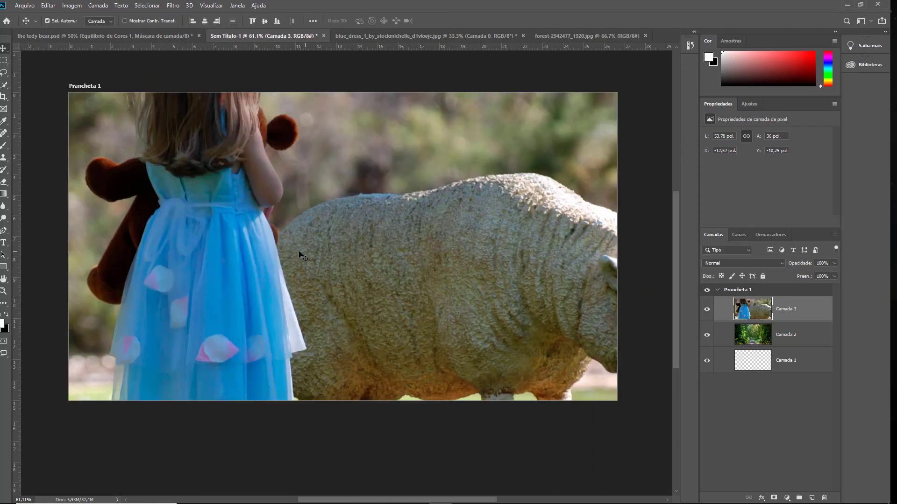
Scale the girl photo to about 60% and place it, leaving forest along the left edge.
drag(303, 253, 374, 283)
key(ctrl+t)
drag(409, 212, 575, 448)
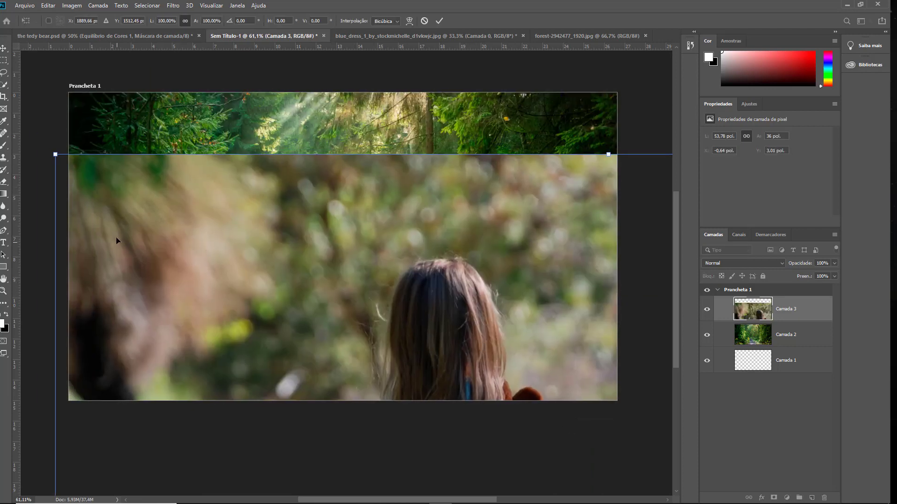
drag(54, 153, 329, 337)
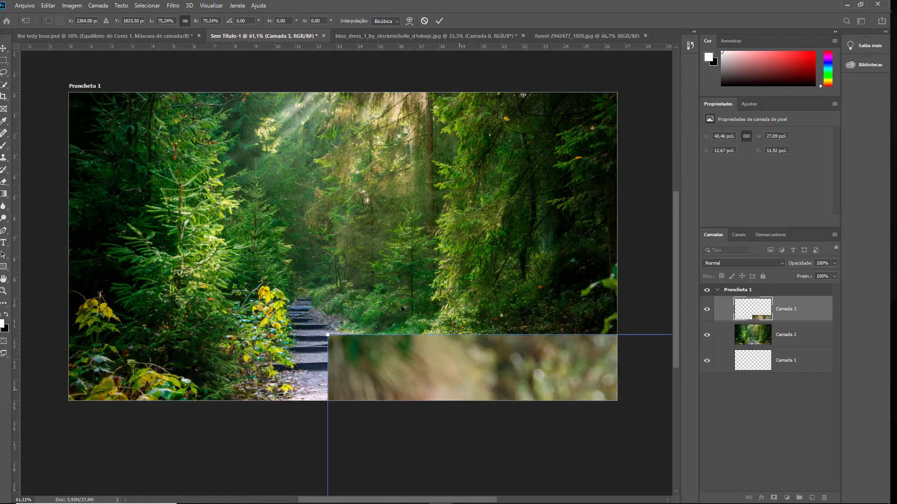
mouse_move(455, 385)
mouse_down()
mouse_move(242, 141)
mouse_move(265, 180)
mouse_up()
drag(134, 122, 303, 235)
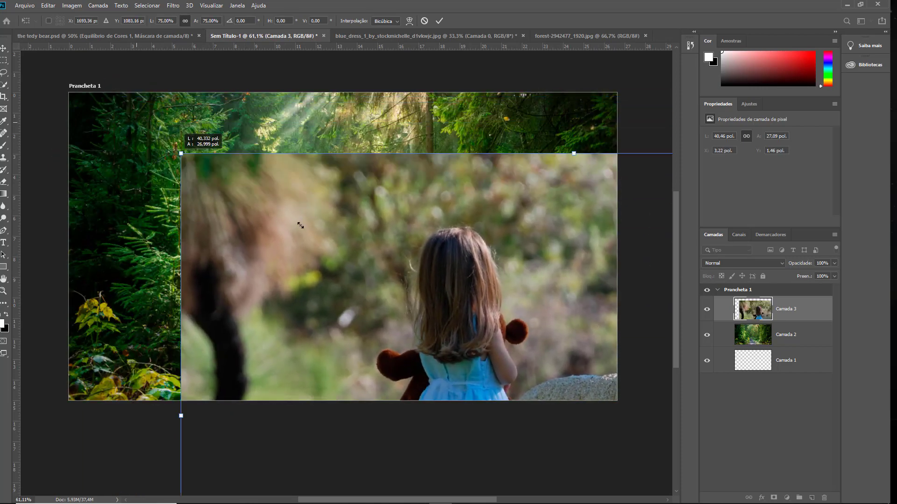
drag(408, 320, 239, 170)
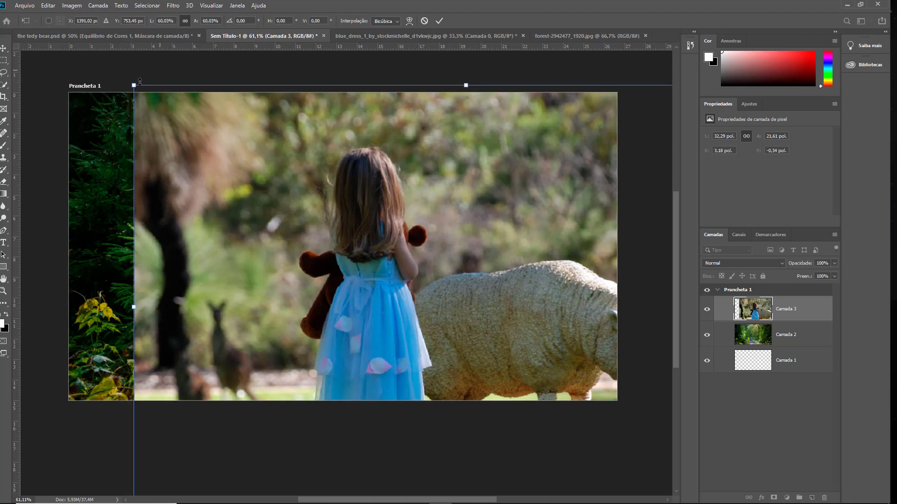
key(Return)
In Select and Mask, select the girl's hair, teddy, dress and legs, removing grass by her feet.
click(147, 5)
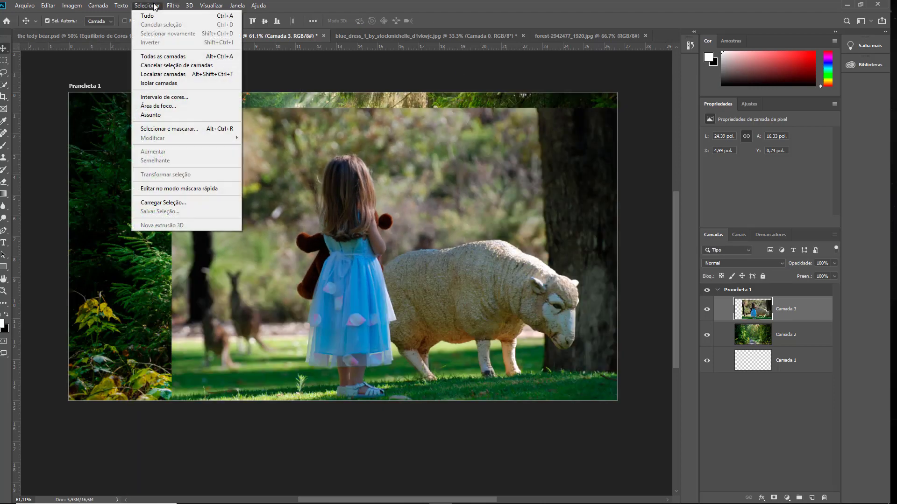
click(163, 129)
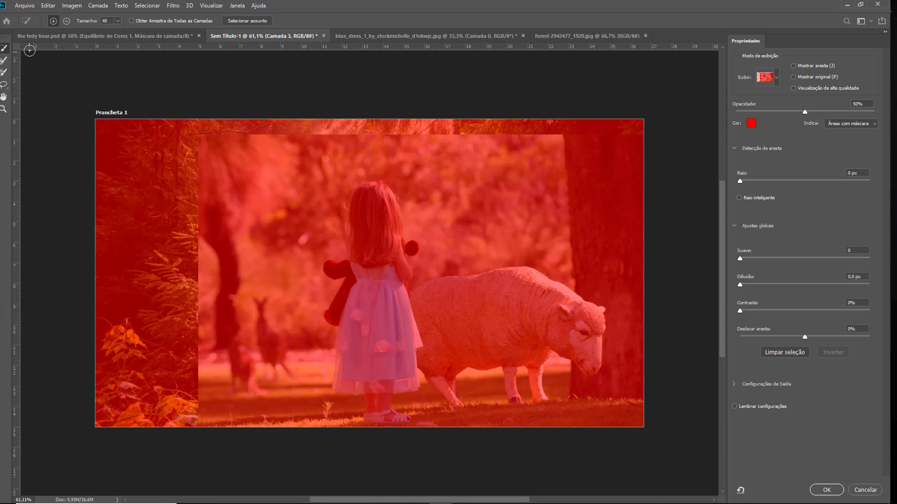
click(375, 201)
click(378, 204)
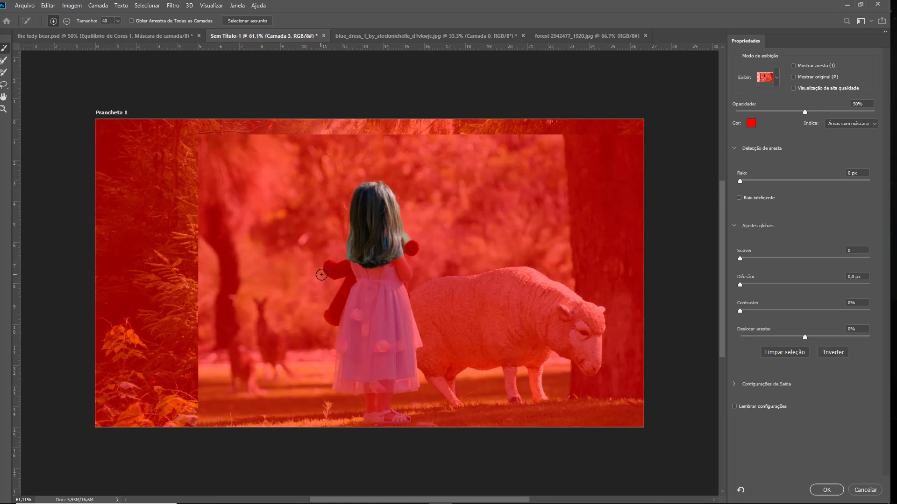
drag(350, 272, 386, 256)
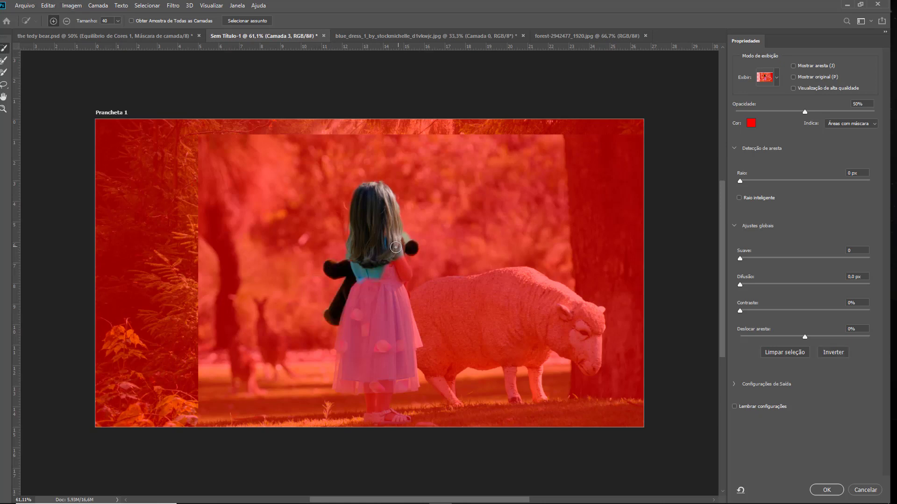
drag(398, 296, 377, 317)
mouse_move(379, 387)
mouse_down()
mouse_move(390, 415)
mouse_move(342, 400)
mouse_up()
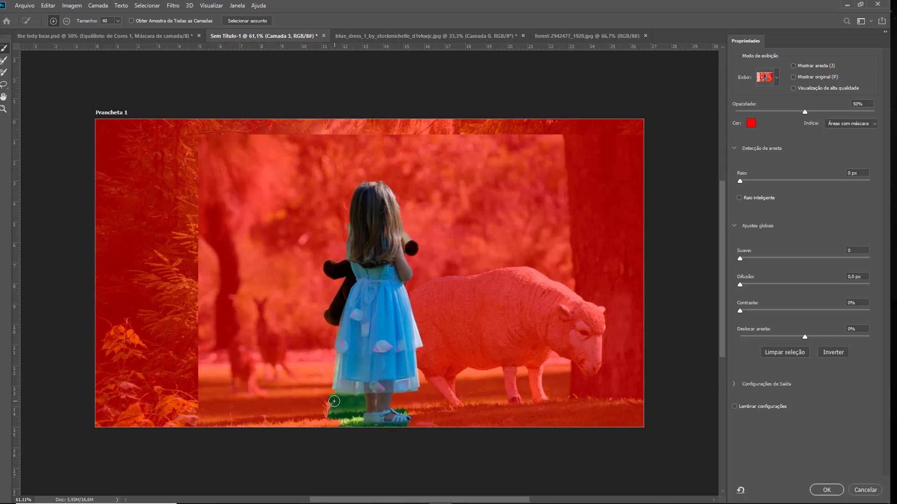
key(alt)
mouse_move(339, 400)
mouse_down()
mouse_move(339, 413)
mouse_move(407, 431)
mouse_move(426, 413)
mouse_move(404, 407)
mouse_up()
Use the Refine Edge Brush along the left edge of the girl's hair.
scroll(360, 271, up, 3)
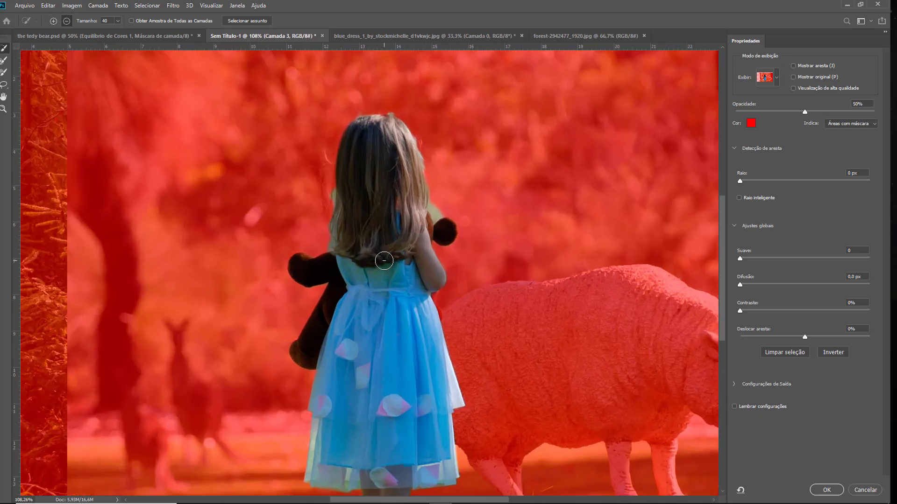
scroll(405, 283, up, 1)
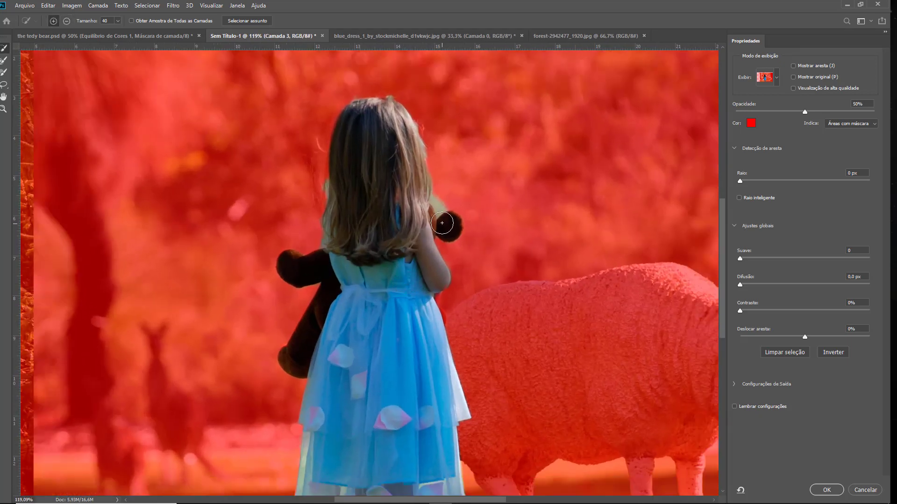
key(r)
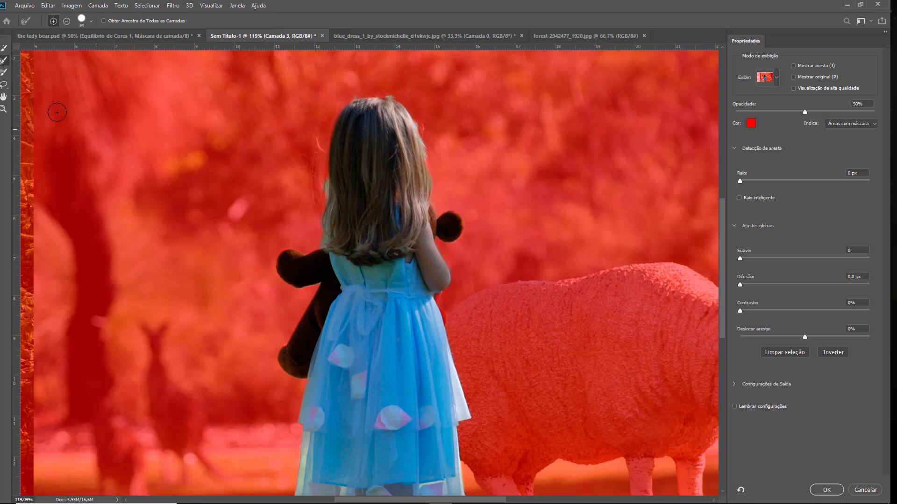
mouse_move(306, 181)
mouse_down()
mouse_move(339, 150)
mouse_move(329, 248)
mouse_move(322, 216)
mouse_up()
Apply the refined selection as the girl's layer mask and zoom out to see the scene.
click(826, 491)
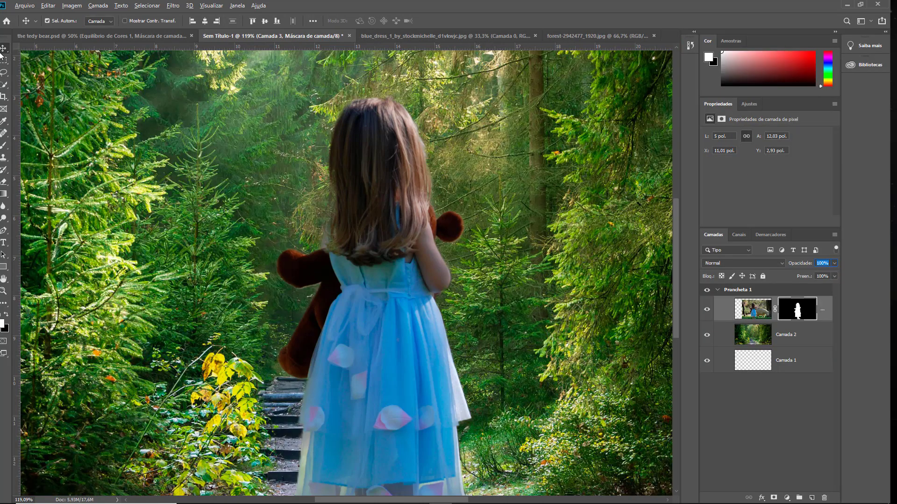
click(4, 290)
alt+click(283, 285)
alt+click(283, 285)
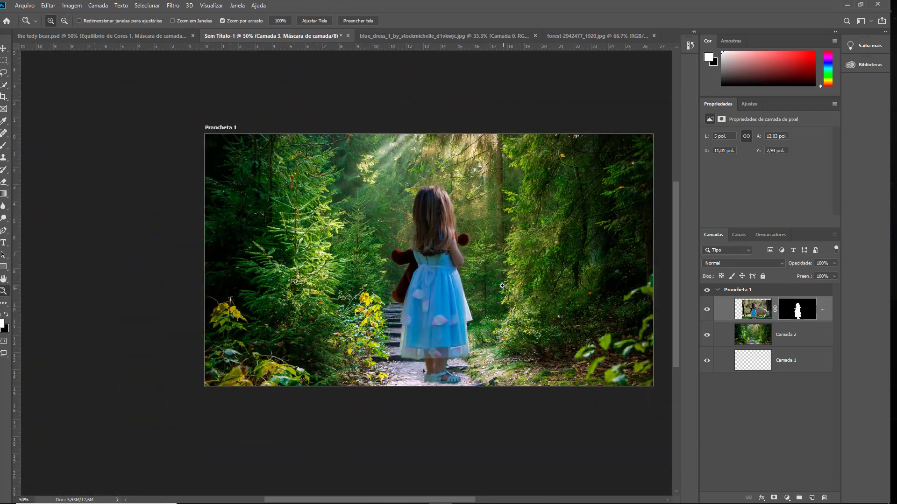
click(466, 280)
Shrink the masked girl to under half size and place her on the path's stone steps.
key(ctrl+t)
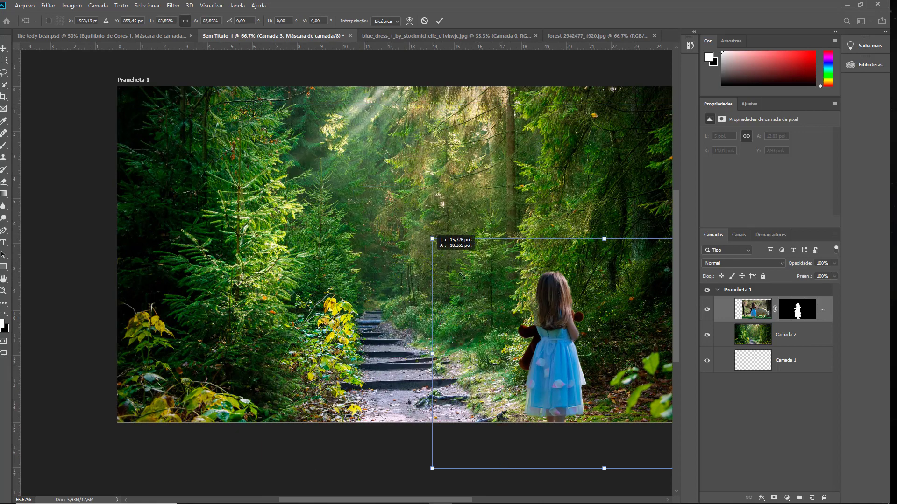
drag(229, 103, 473, 266)
mouse_move(637, 348)
mouse_down()
mouse_move(483, 283)
mouse_move(463, 285)
mouse_up()
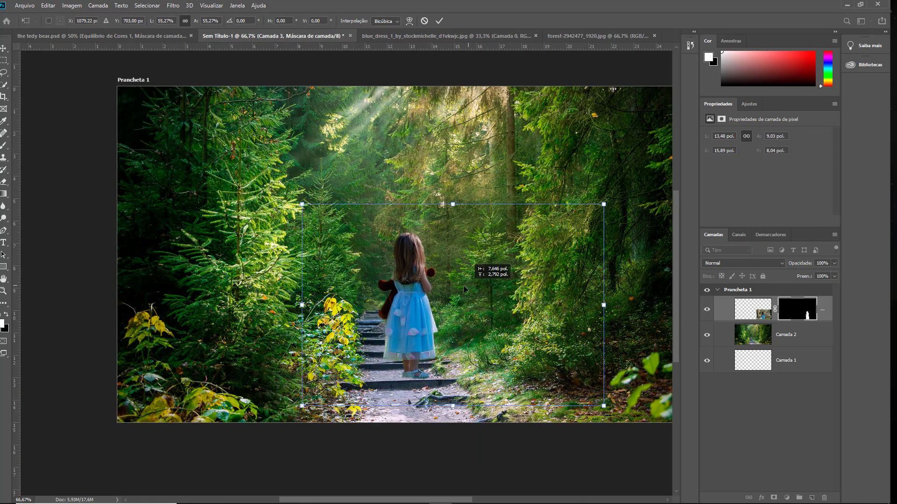
mouse_move(603, 205)
mouse_down()
mouse_move(575, 237)
mouse_move(537, 246)
mouse_up()
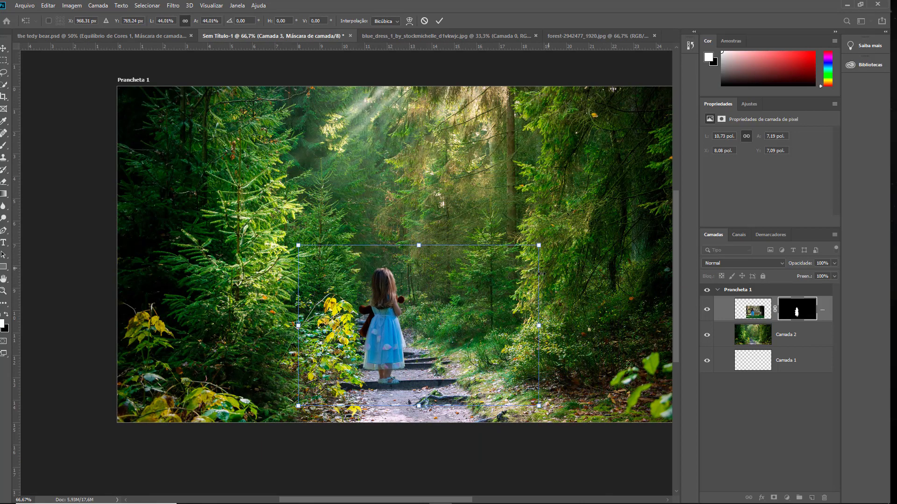
mouse_move(397, 322)
mouse_down()
mouse_move(419, 331)
mouse_move(412, 356)
mouse_up()
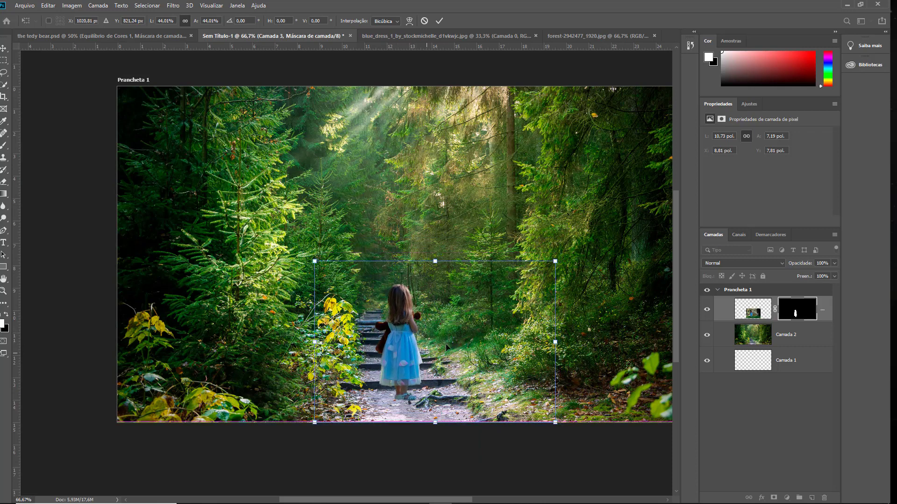
drag(555, 261, 551, 266)
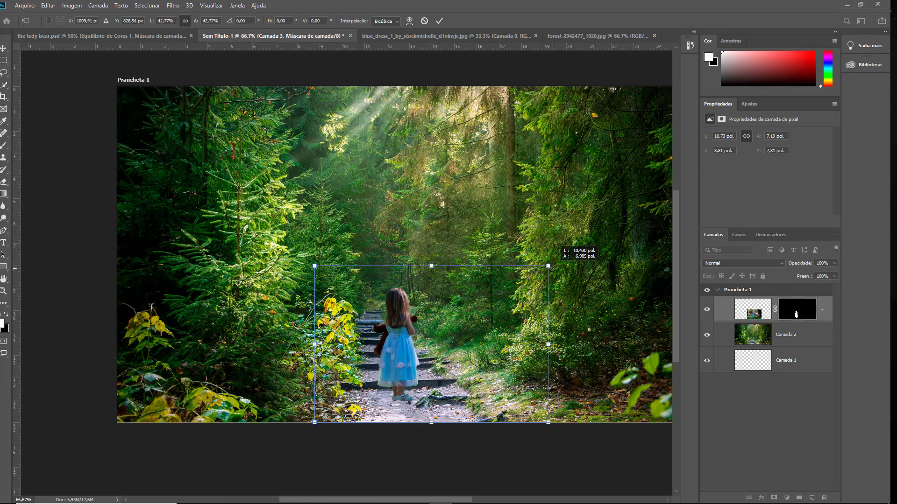
key(Return)
key(z)
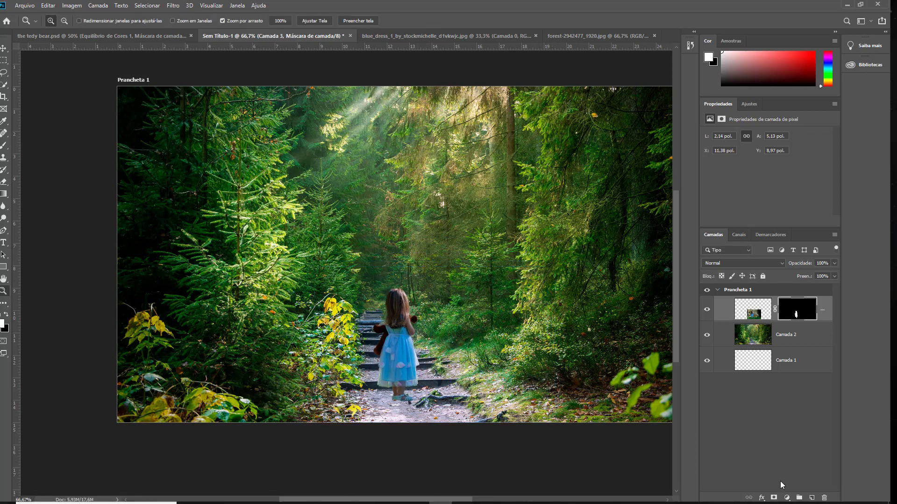
Add a Color Lookup adjustment layer using the Soft_Warming.look 3DLUT file.
click(787, 498)
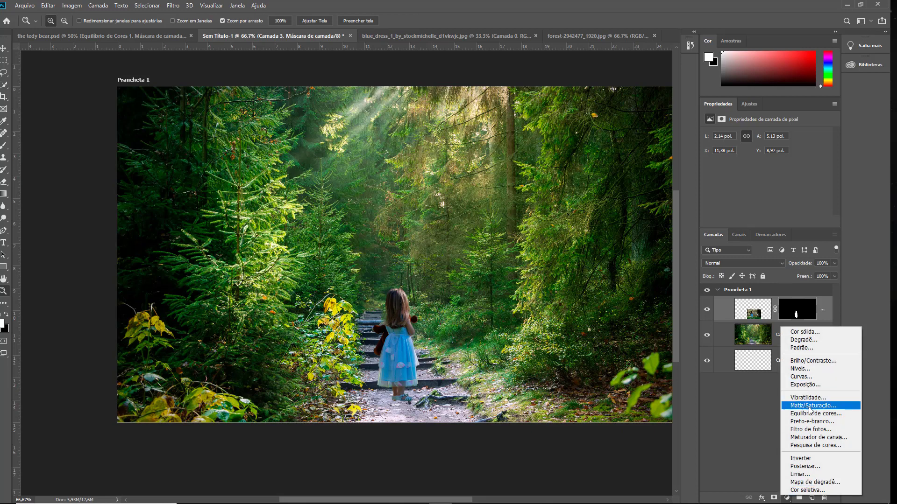
click(819, 447)
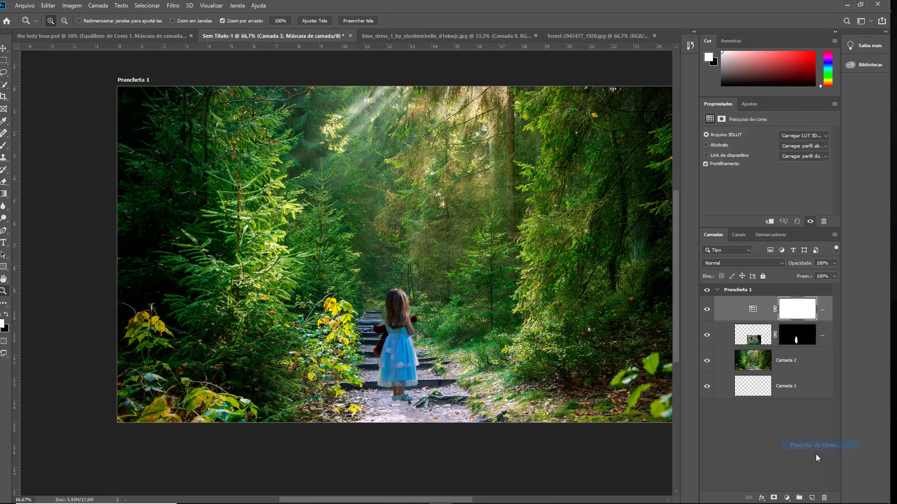
click(797, 137)
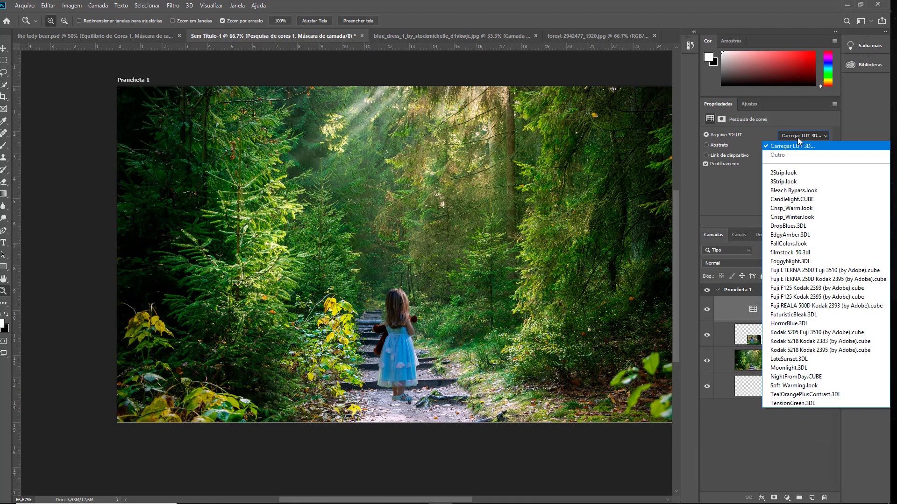
click(809, 386)
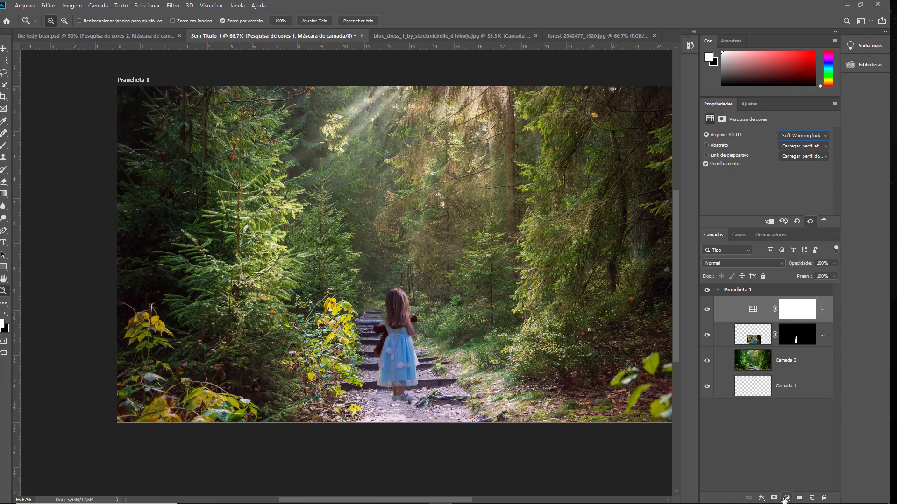
click(786, 498)
click(762, 457)
click(786, 498)
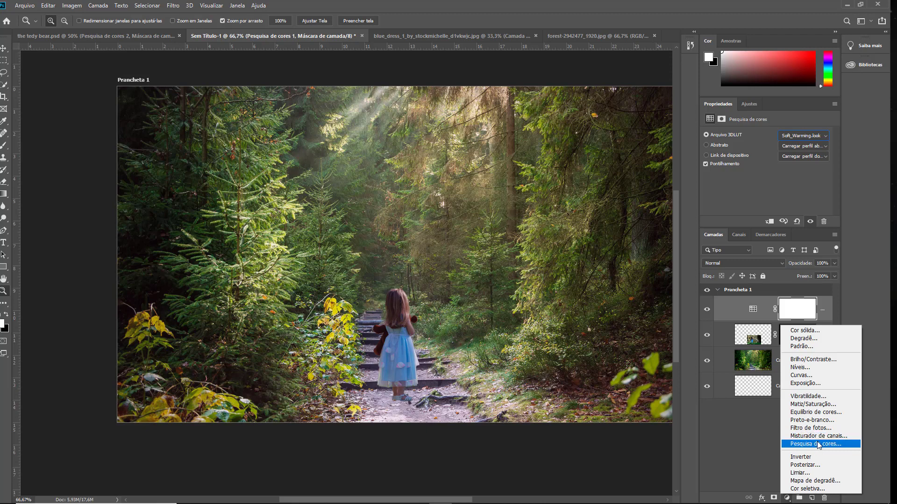
Add a second Color Lookup layer with FoggyNight.3DL for a dark, bluish night look.
click(818, 444)
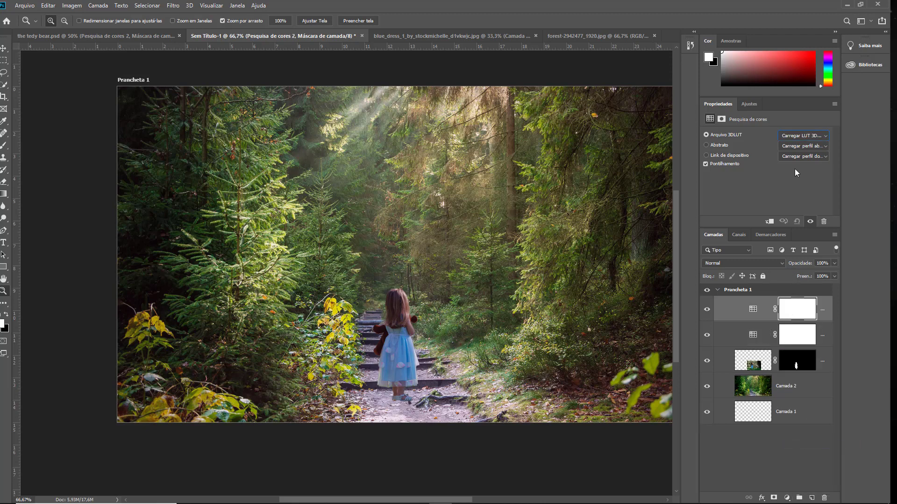
click(809, 136)
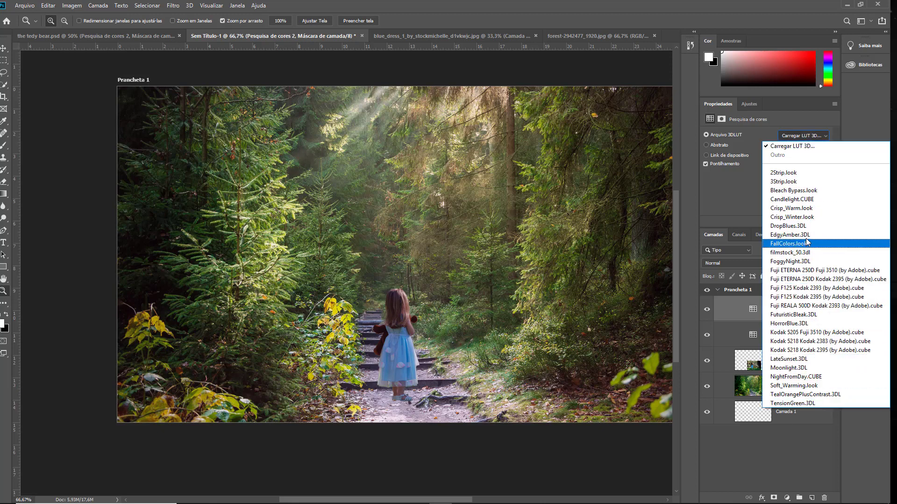
click(807, 263)
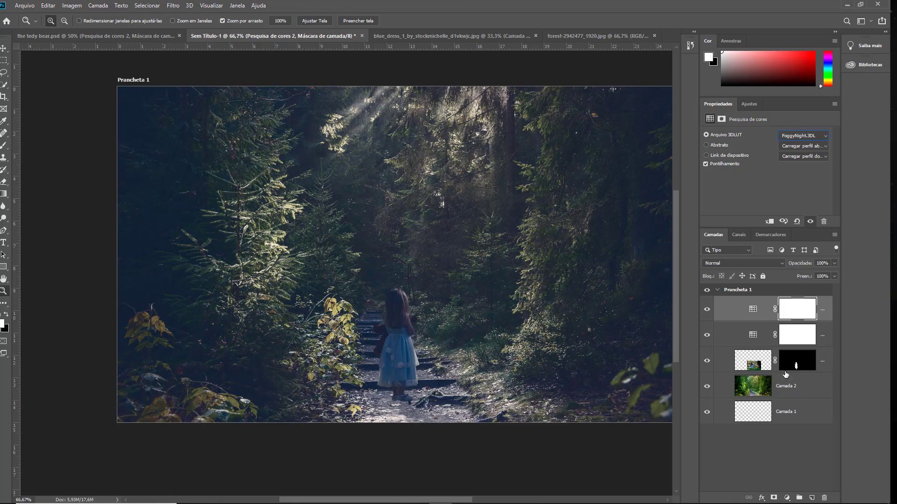
Select the girl's layer and zoom in closely on her sandals.
click(764, 361)
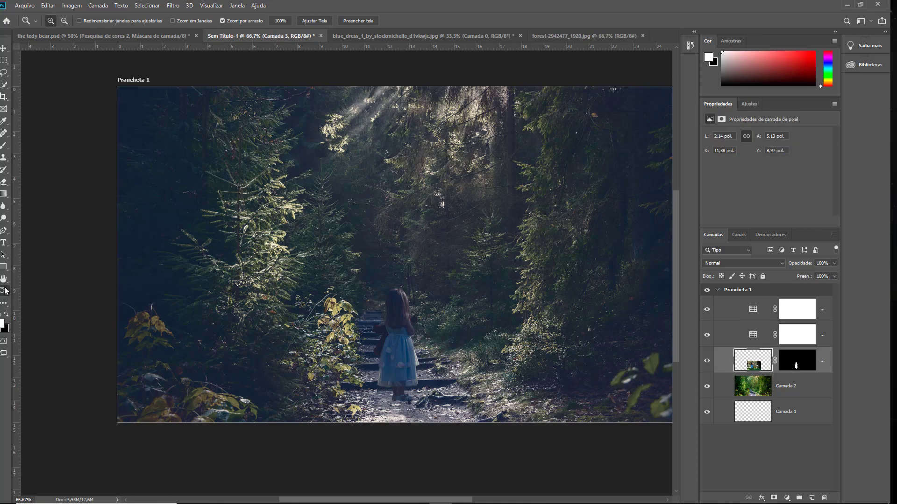
drag(373, 344, 412, 340)
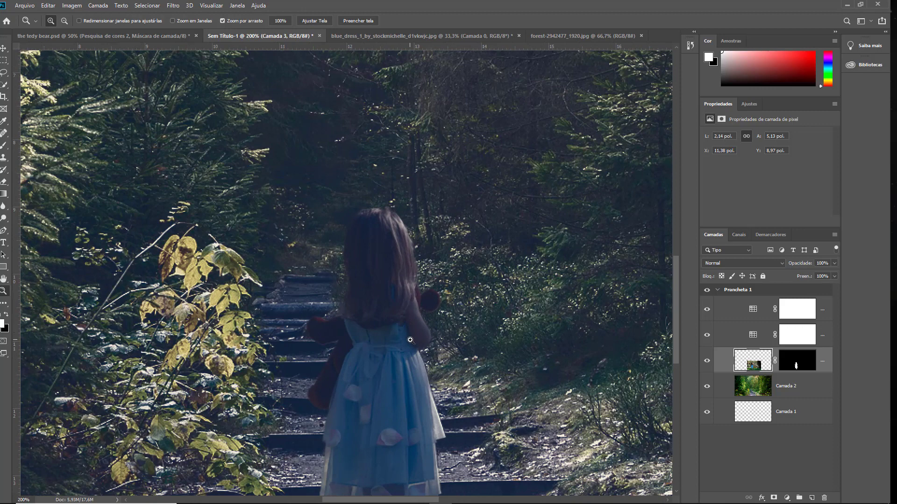
alt+click(412, 340)
click(345, 323)
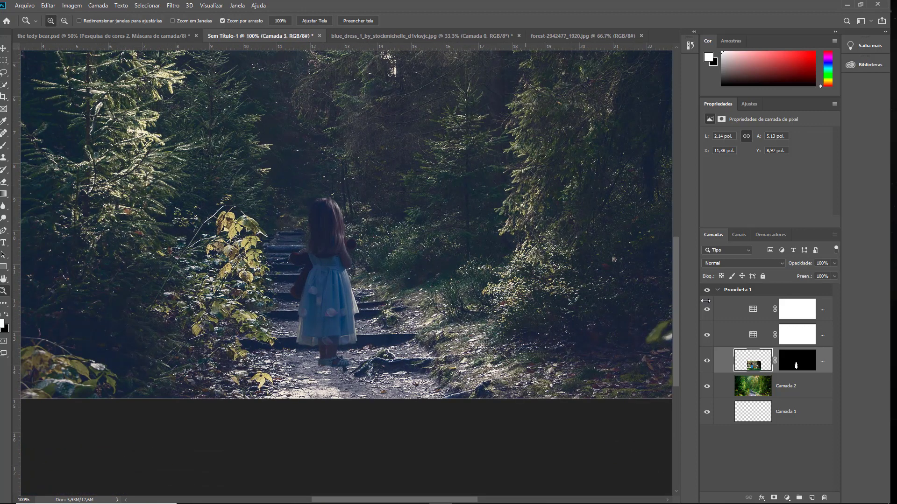
drag(306, 377, 399, 368)
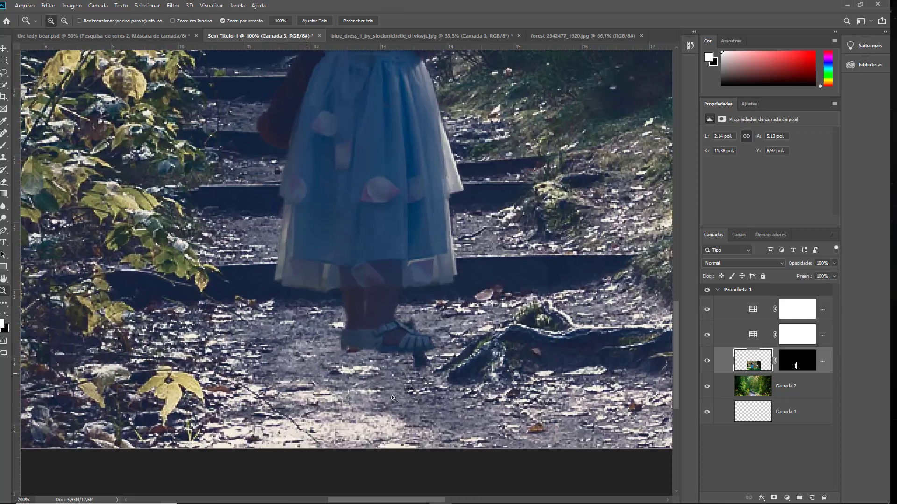
click(399, 368)
click(399, 368)
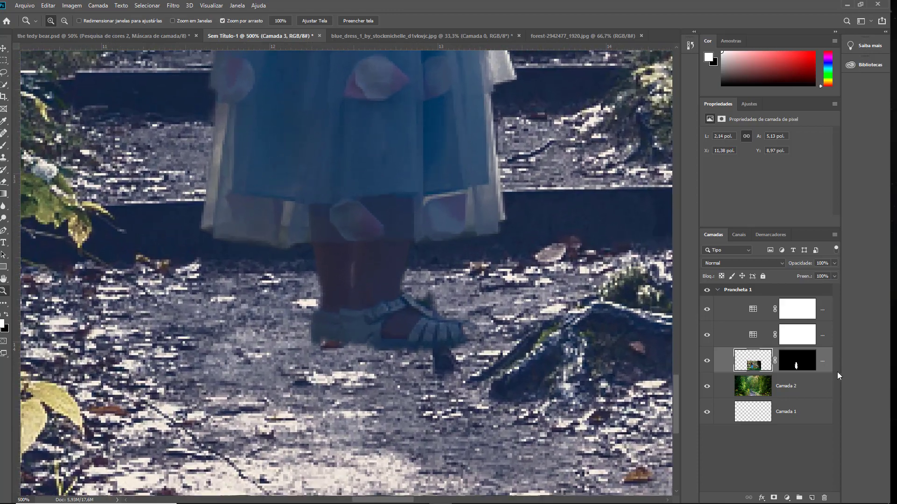
Paint black with a 4 px brush on the girl's mask along the sandal's bottom edge.
click(783, 363)
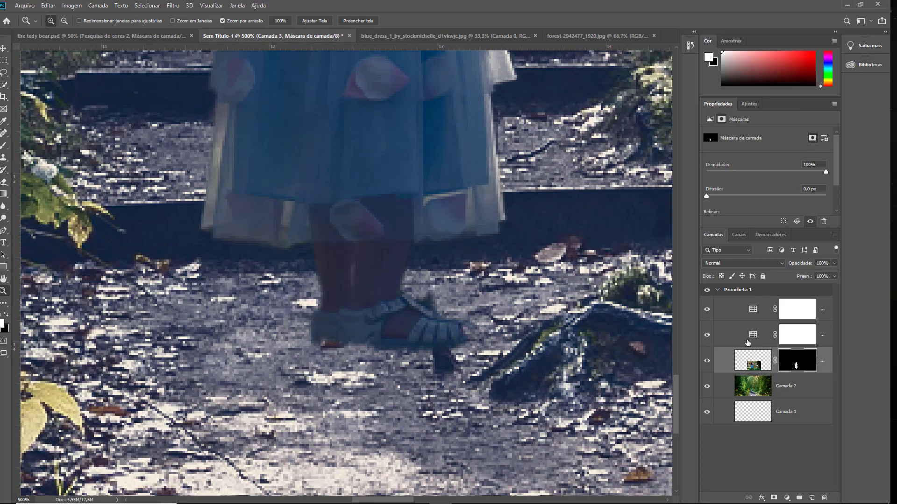
key(b)
right_click(382, 293)
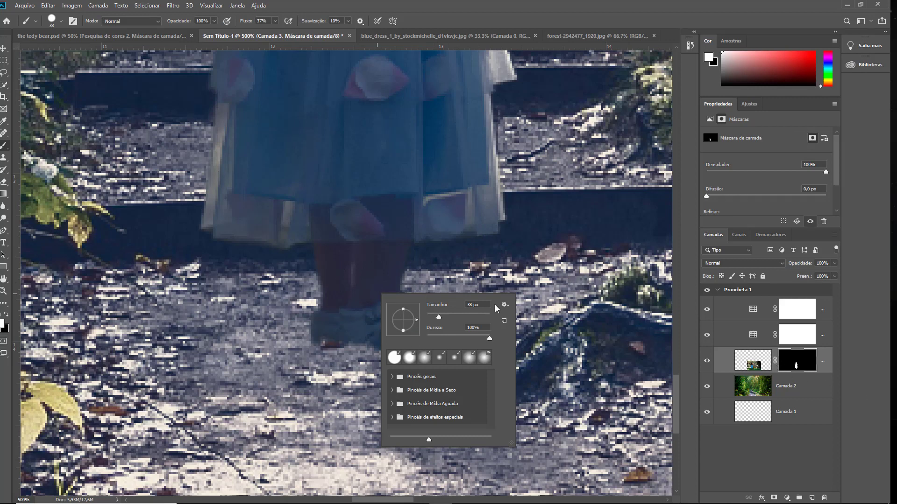
drag(438, 318, 428, 317)
click(423, 189)
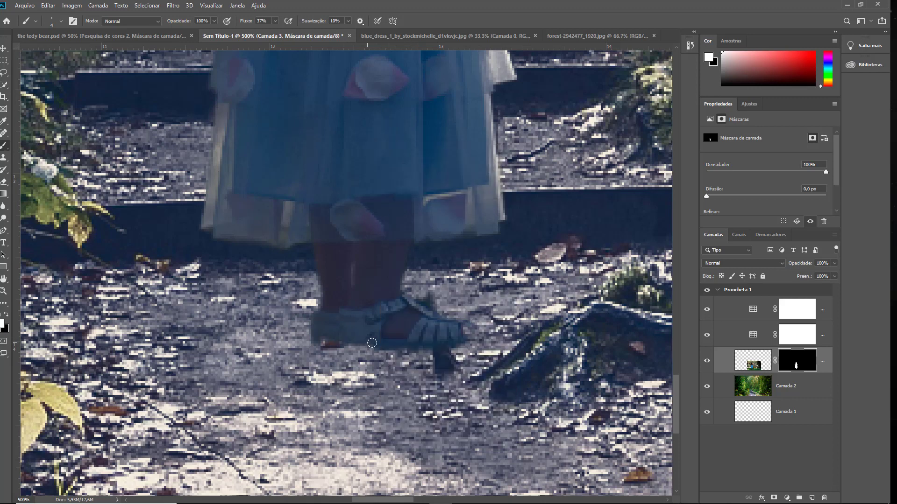
drag(344, 345, 413, 346)
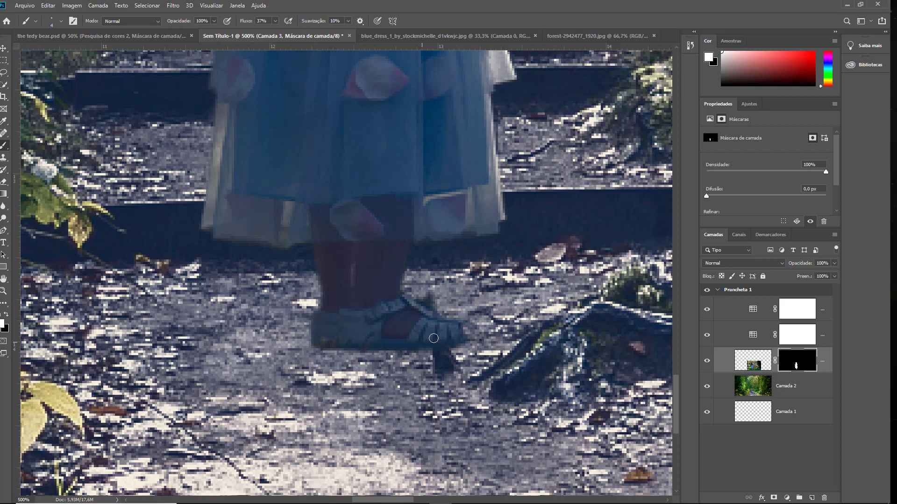
scroll(331, 348, down, 3)
scroll(355, 334, down, 1)
scroll(373, 321, down, 1)
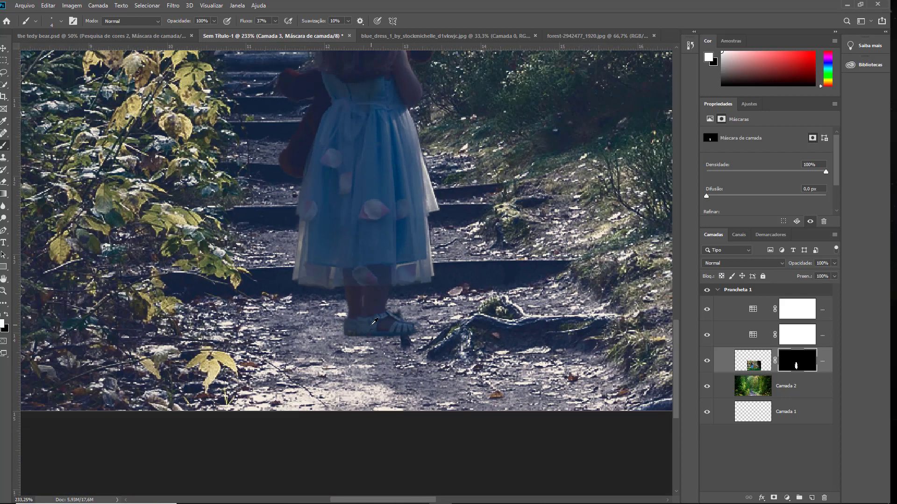
click(757, 365)
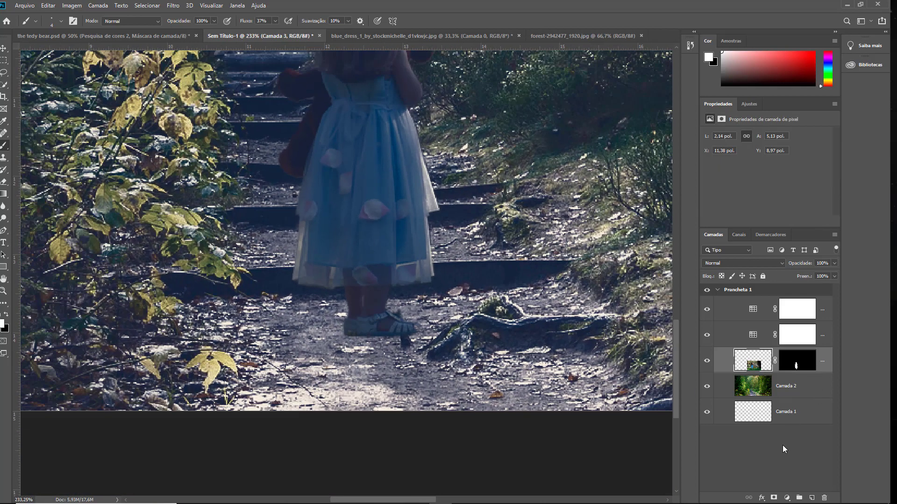
Add a Color Balance adjustment layer above the girl's layer.
click(787, 498)
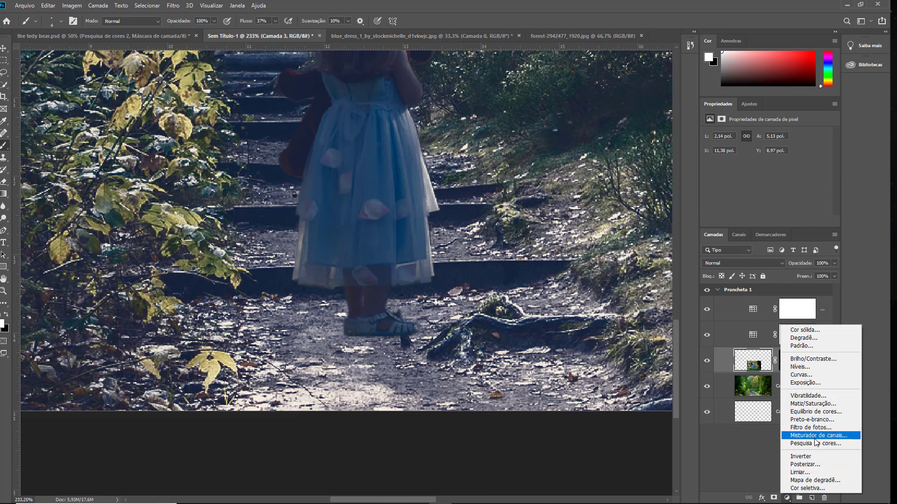
click(815, 412)
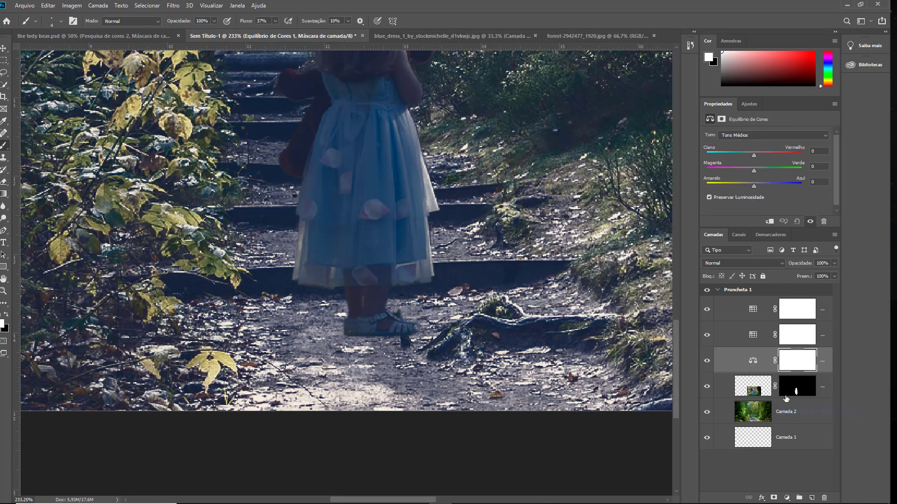
click(758, 390)
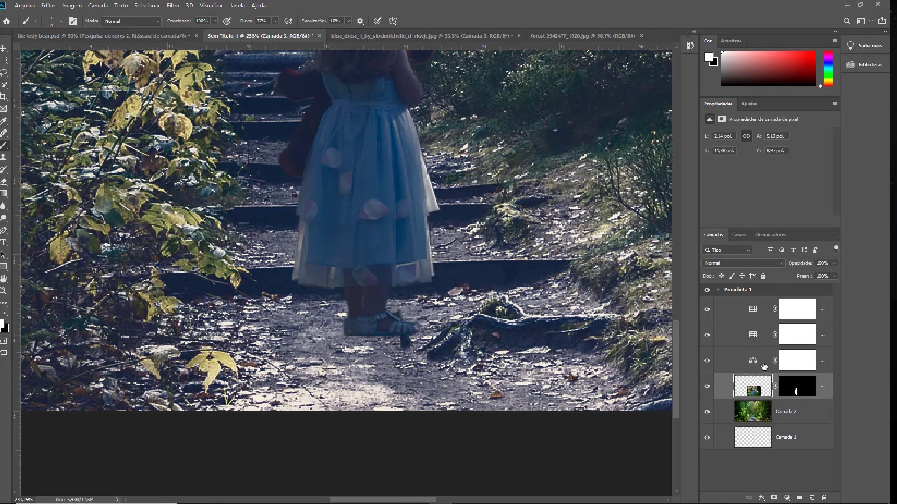
right_click(764, 366)
click(802, 364)
Clip the Color Balance layer to the girl's layer with Criar máscara de corte.
right_click(802, 364)
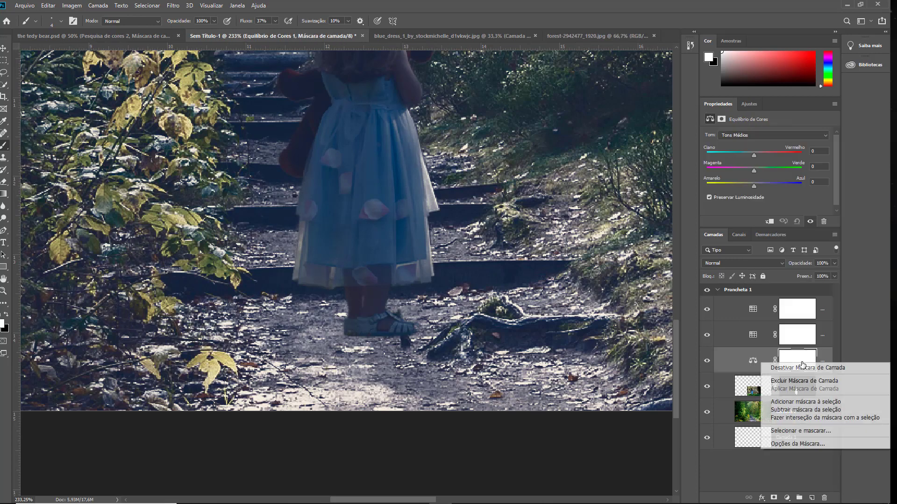
right_click(735, 352)
click(758, 361)
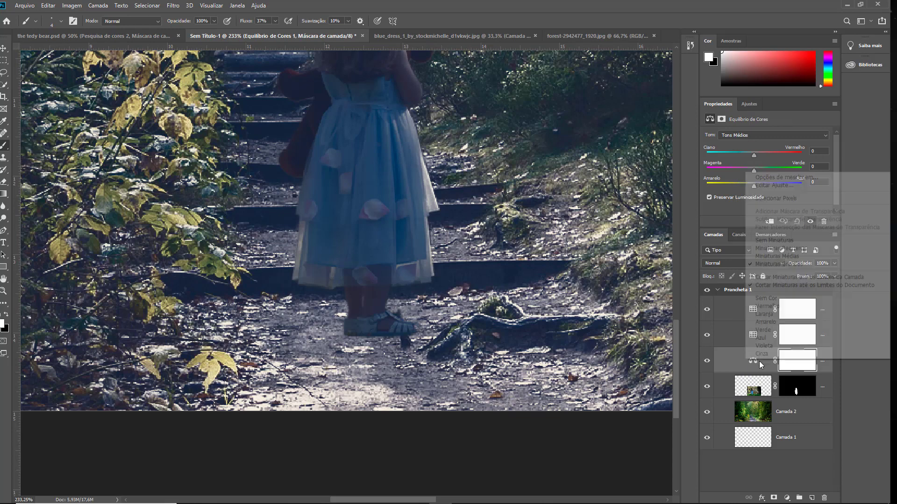
click(763, 330)
right_click(823, 363)
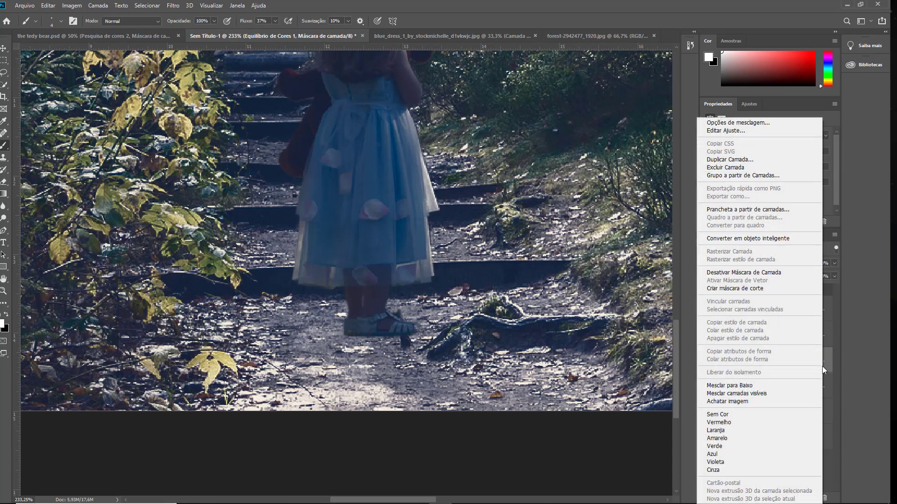
click(757, 288)
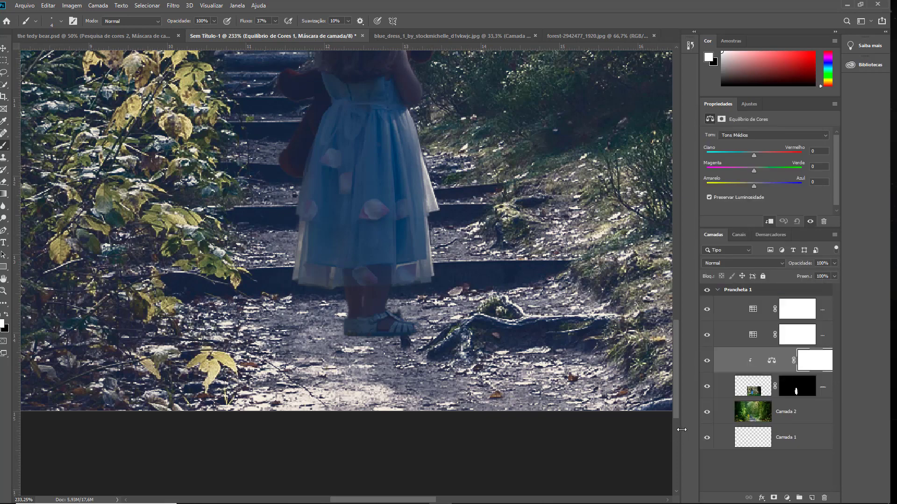
alt+click(778, 373)
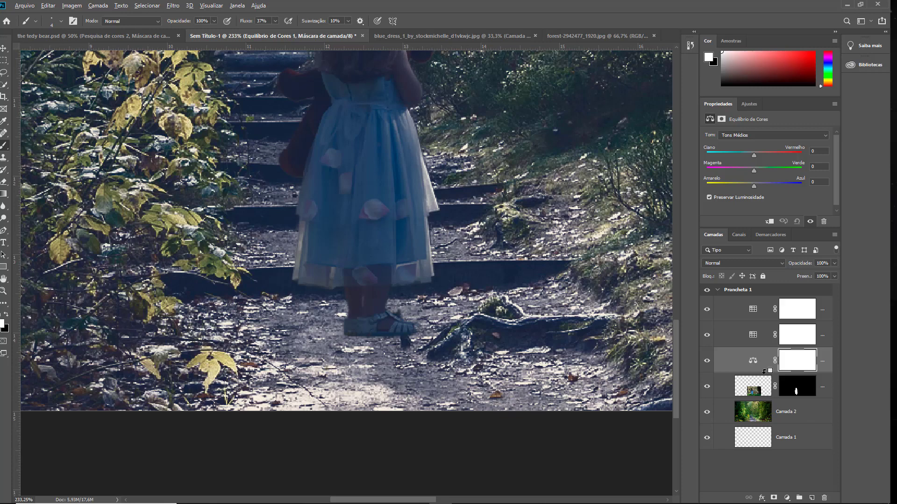
alt+click(764, 371)
scroll(421, 310, down, 5)
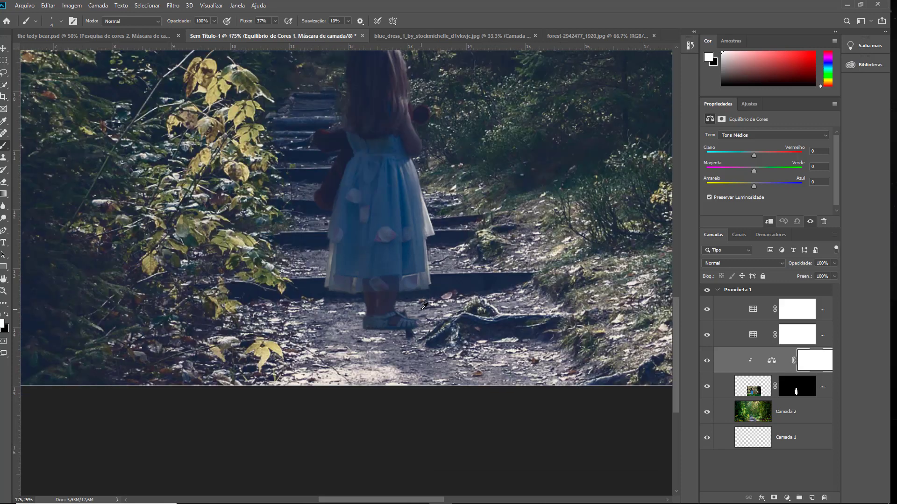
scroll(358, 253, down, 2)
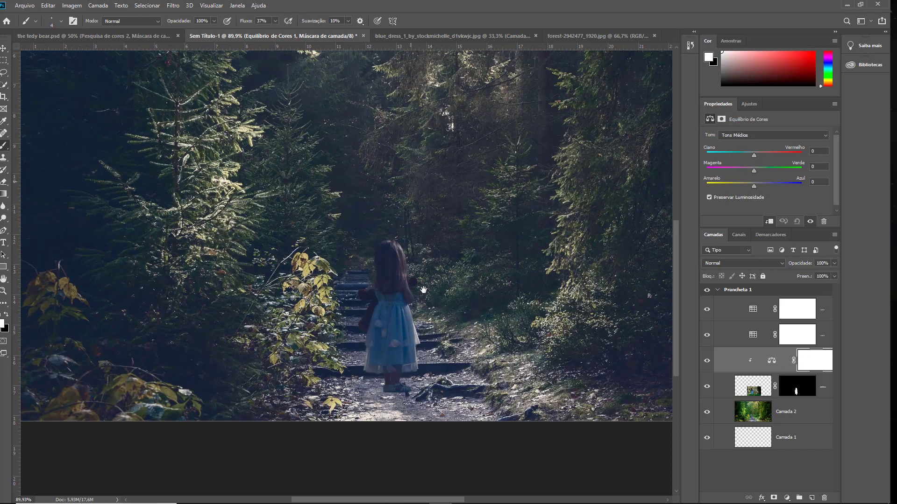
drag(511, 215, 566, 346)
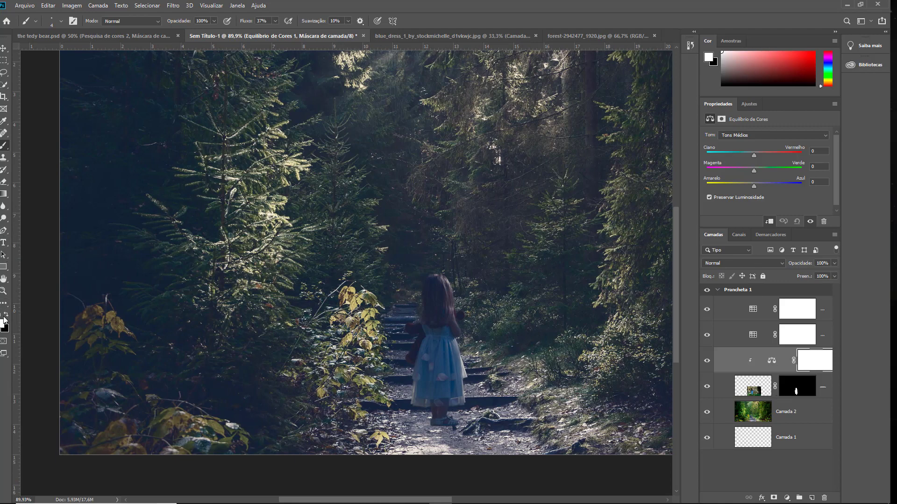
click(4, 291)
click(463, 341)
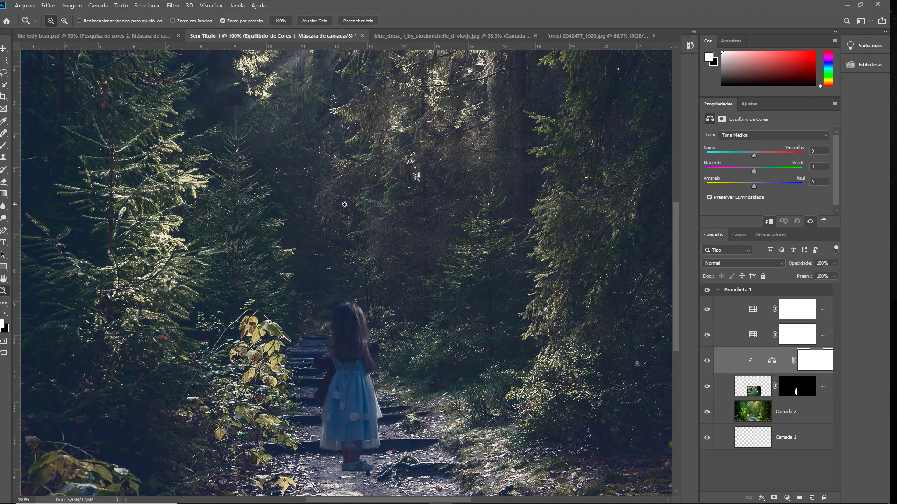
click(369, 363)
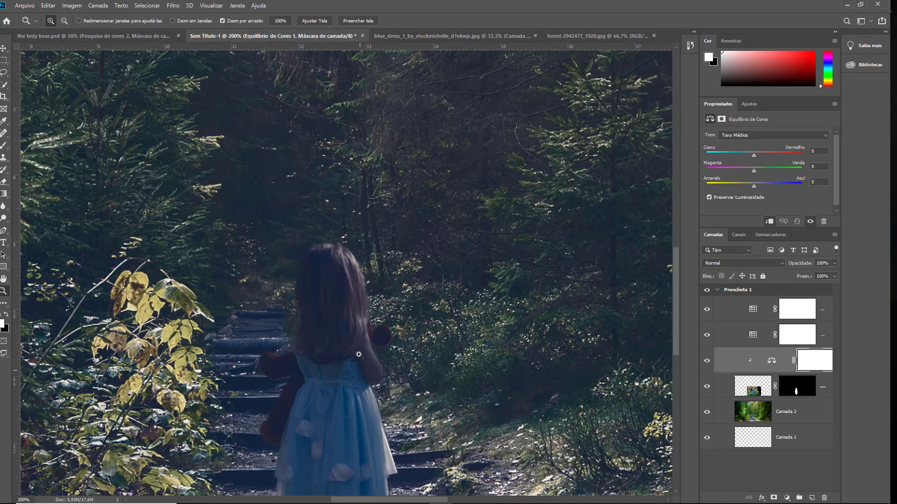
drag(363, 298, 343, 304)
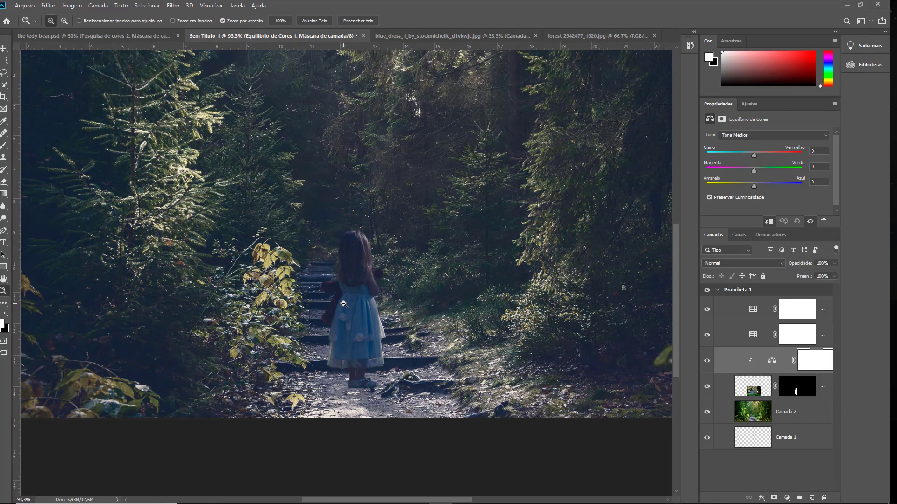
drag(344, 304, 399, 374)
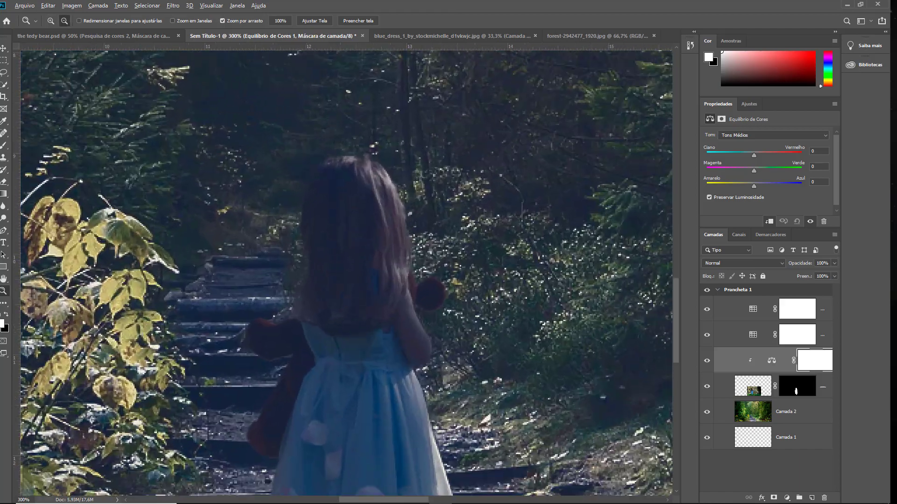
scroll(363, 333, down, 5)
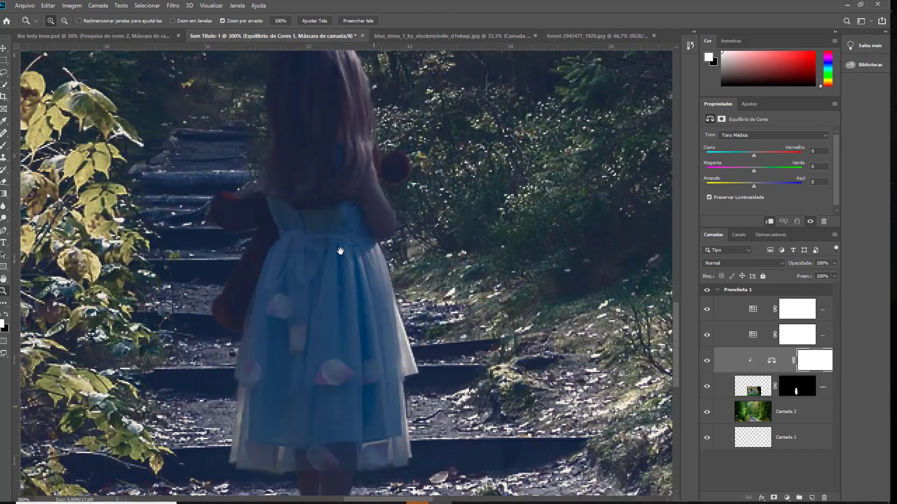
scroll(363, 333, down, 2)
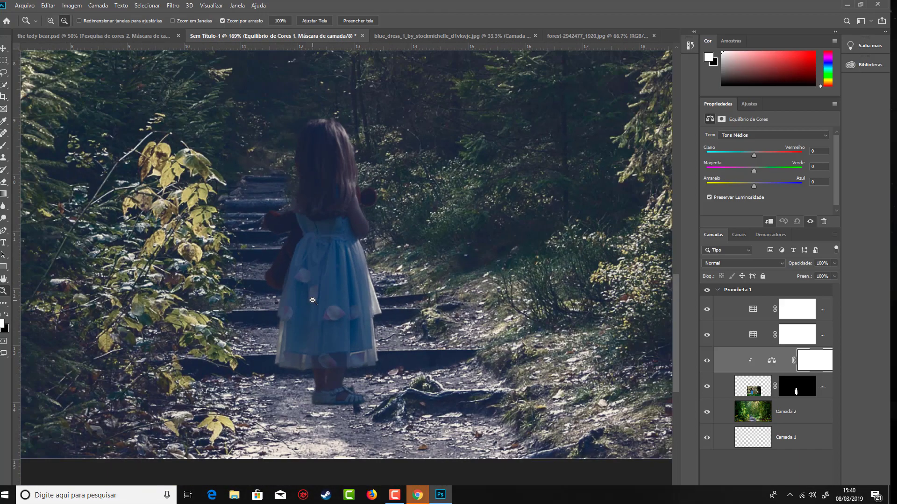
scroll(346, 329, down, 2)
scroll(369, 321, down, 2)
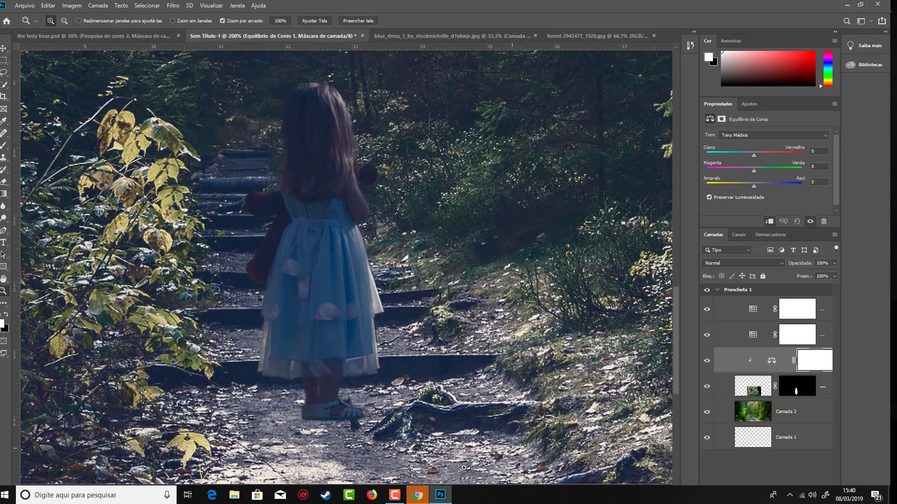
click(417, 495)
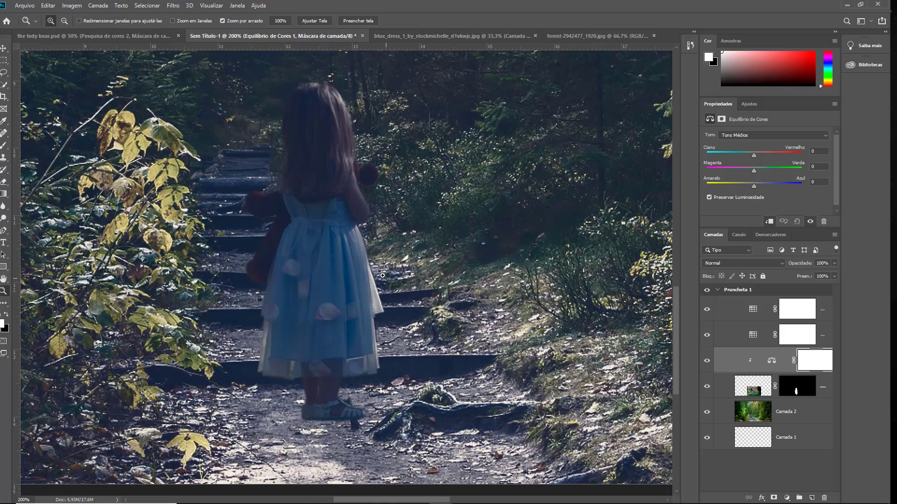
scroll(382, 276, down, 2)
scroll(432, 261, up, 1)
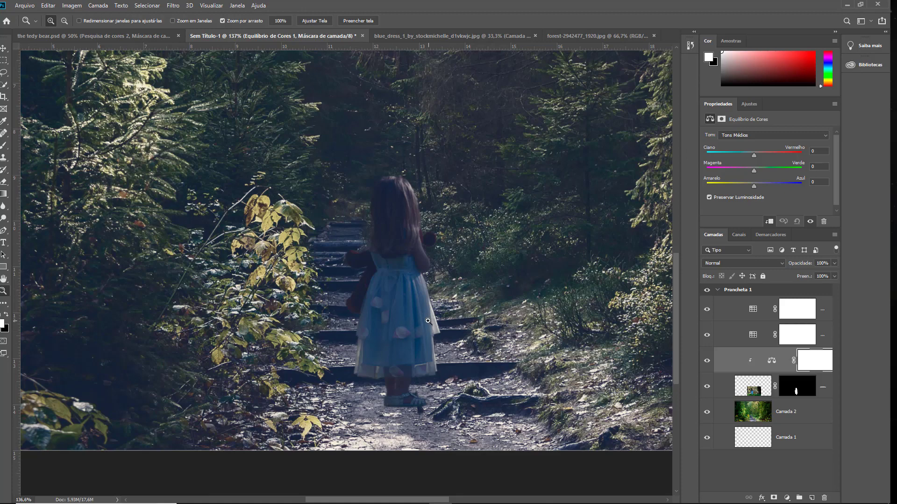
click(415, 310)
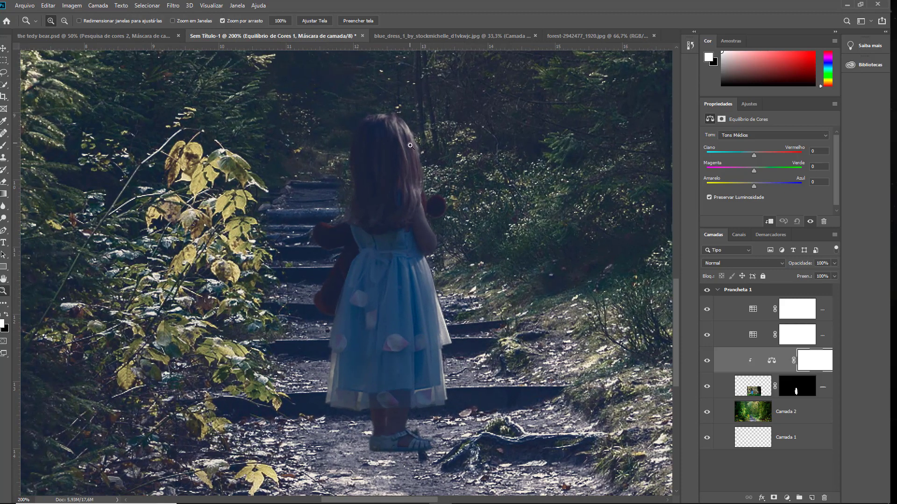
click(428, 344)
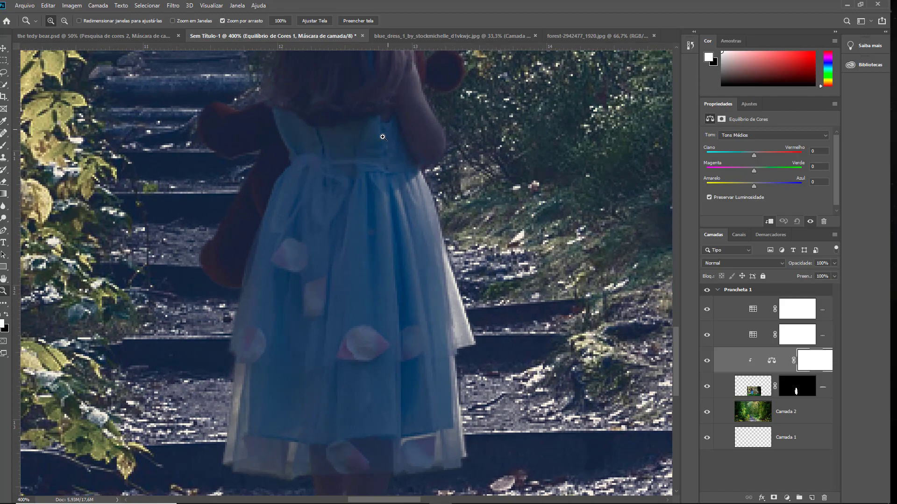
drag(362, 140, 353, 360)
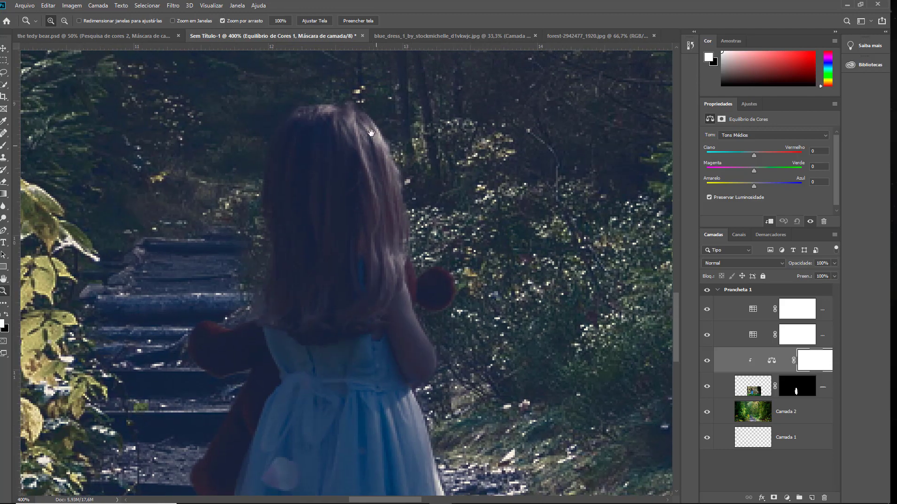
mouse_move(353, 315)
mouse_down()
mouse_move(393, 118)
mouse_move(374, 210)
mouse_move(396, 364)
mouse_move(385, 336)
mouse_up()
drag(351, 217, 361, 267)
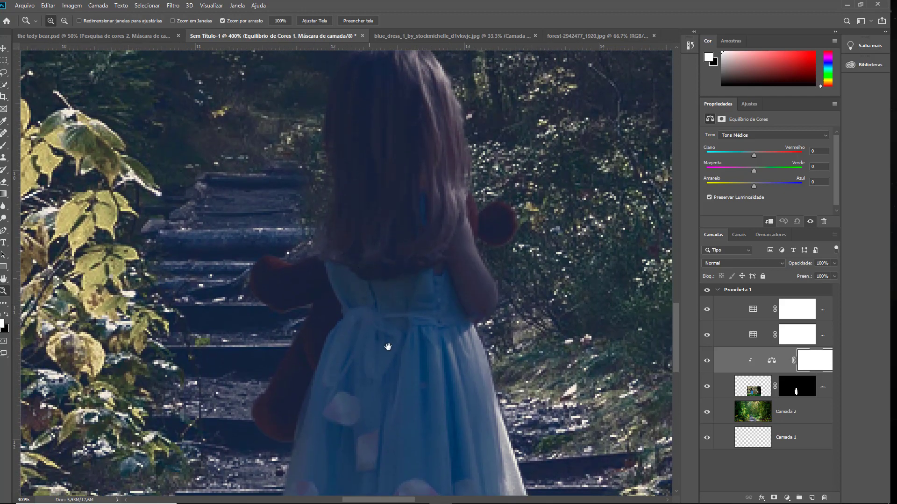
mouse_move(386, 345)
mouse_down()
mouse_move(410, 220)
mouse_move(407, 357)
mouse_up()
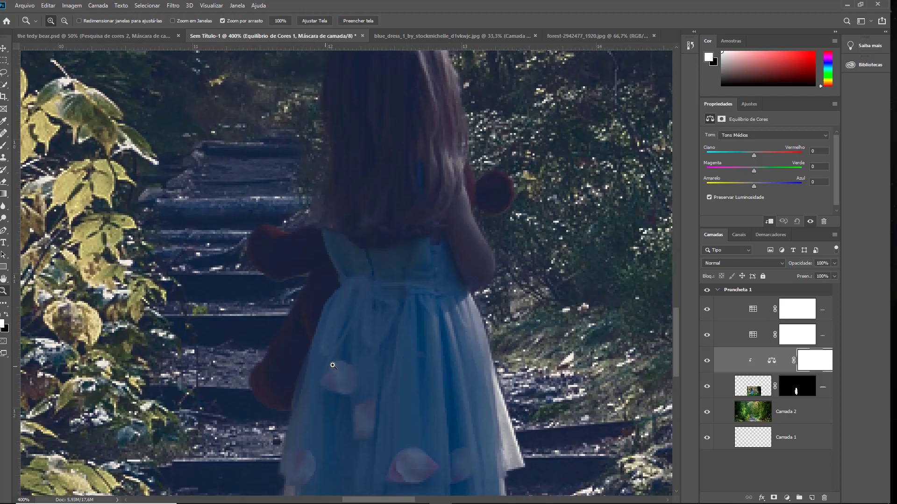
alt+click(408, 372)
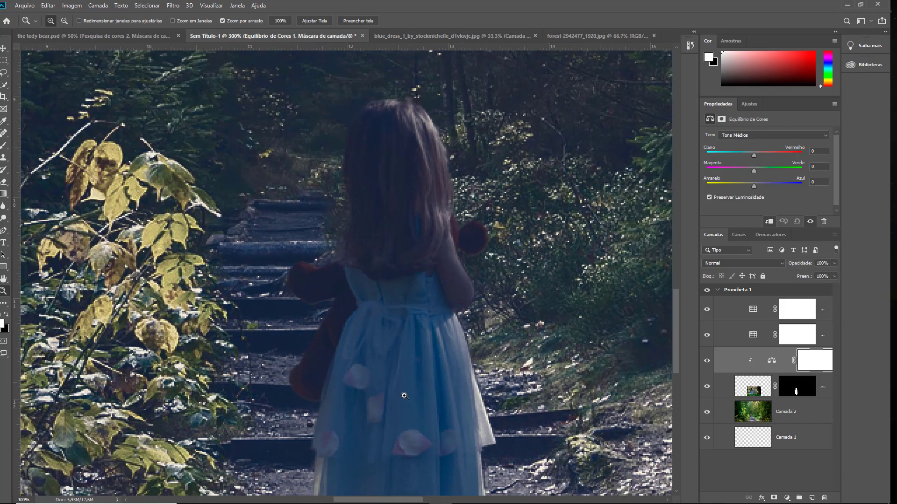
drag(408, 322, 407, 307)
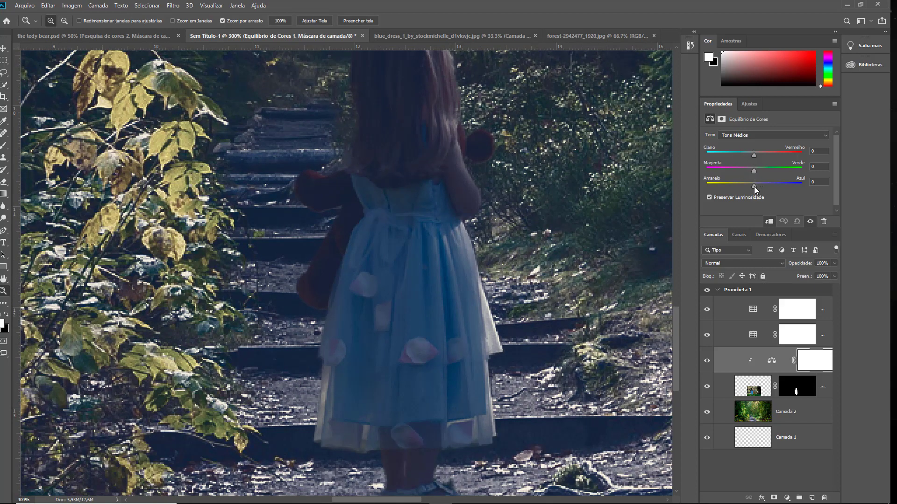
Shift the girl's midtone colour balance toward green and red, toggling visibility to compare.
drag(747, 188, 730, 189)
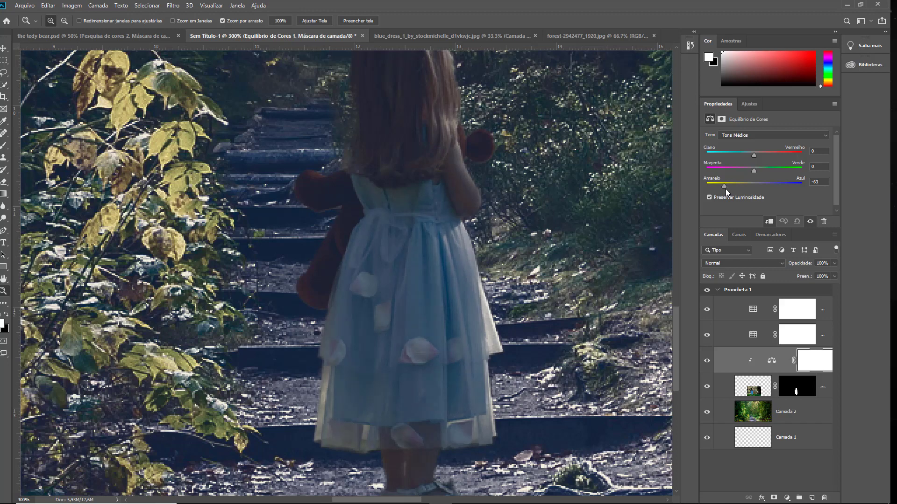
drag(753, 171, 765, 175)
mouse_move(753, 155)
mouse_down()
mouse_move(719, 158)
mouse_move(770, 158)
mouse_up()
alt+click(447, 283)
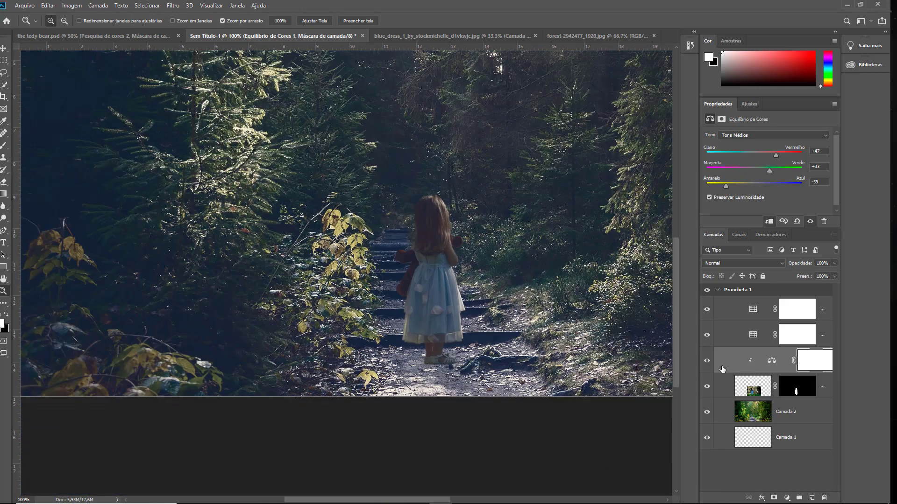
click(707, 361)
click(706, 361)
click(707, 363)
Shift the highlights toward yellow and the shadows toward yellow and cyan.
click(785, 134)
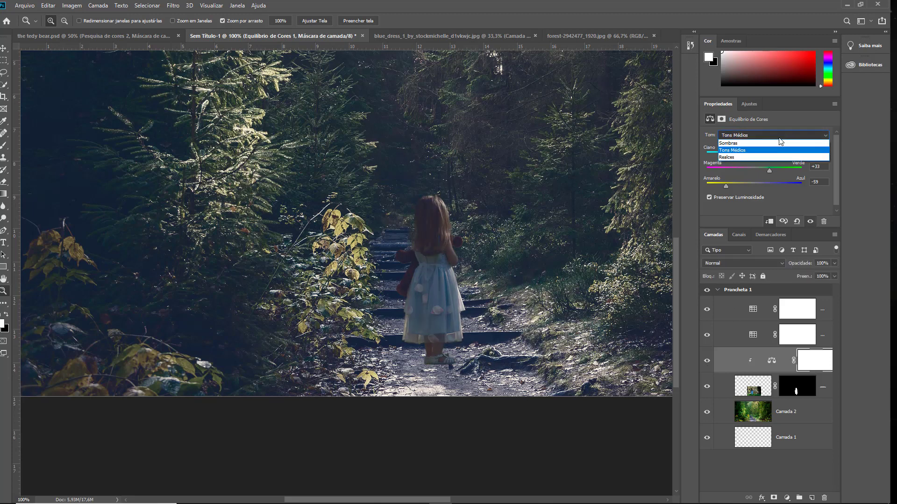
click(751, 159)
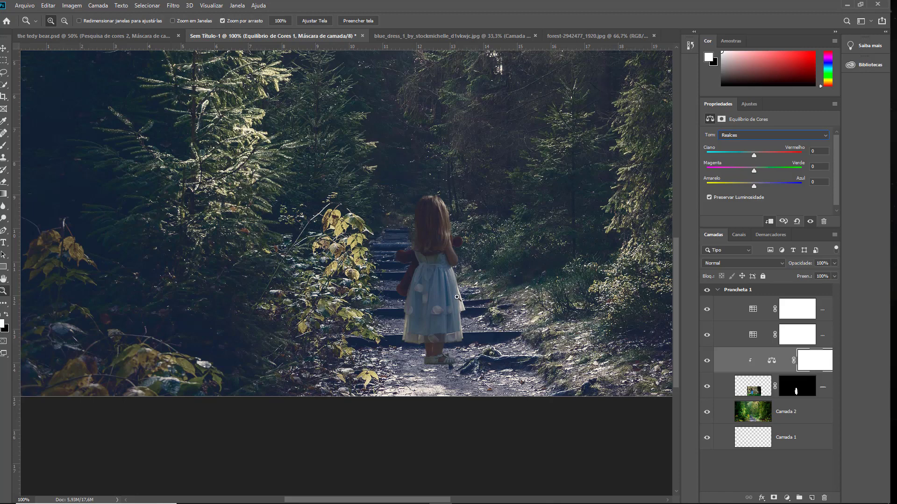
click(456, 236)
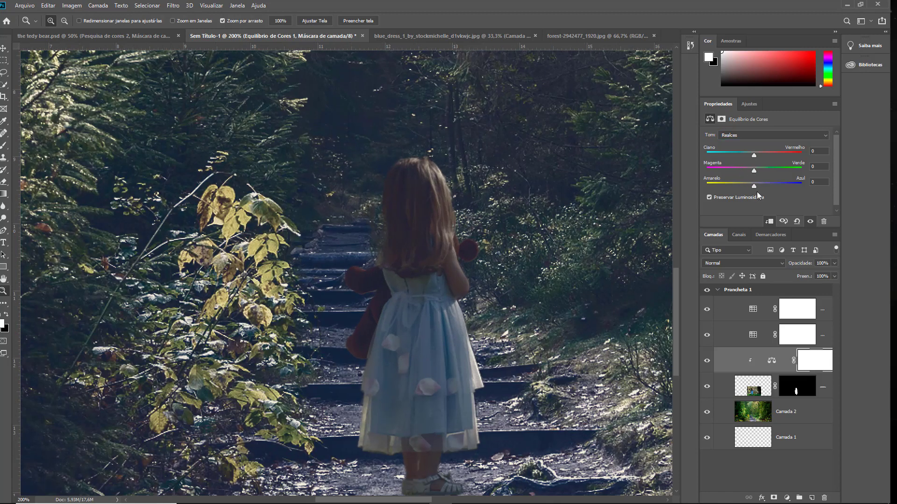
mouse_move(754, 188)
mouse_down()
mouse_move(735, 188)
mouse_move(768, 170)
mouse_move(760, 172)
mouse_up()
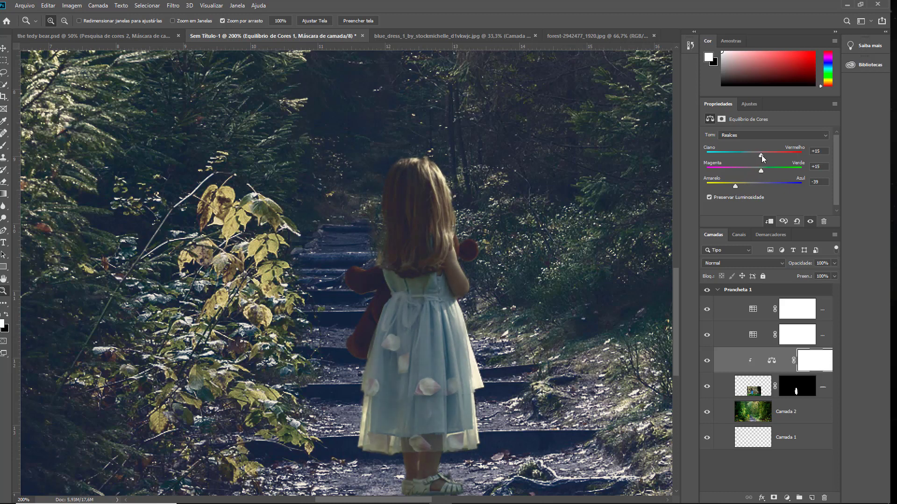
click(753, 136)
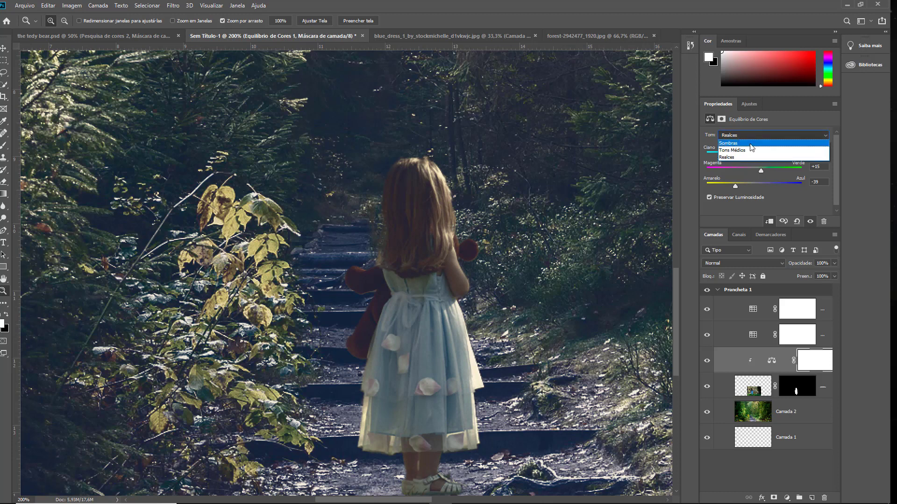
click(747, 144)
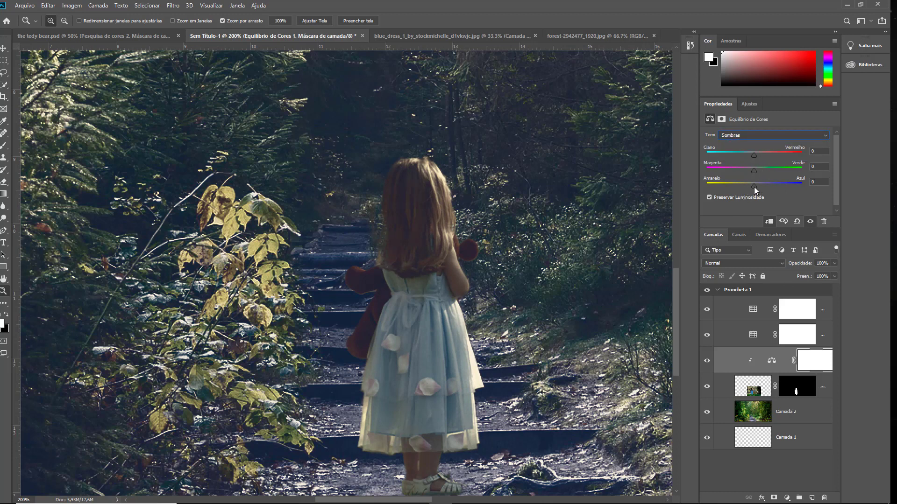
drag(750, 187, 761, 170)
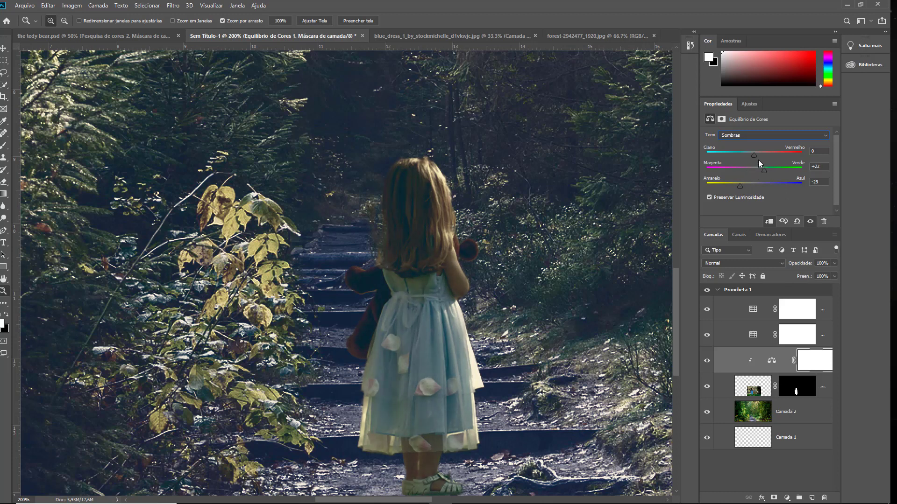
drag(753, 155, 746, 154)
Compare the whole scene with Color Balance off and on, then return Tone to Midtones.
key(alt)
alt+click(475, 276)
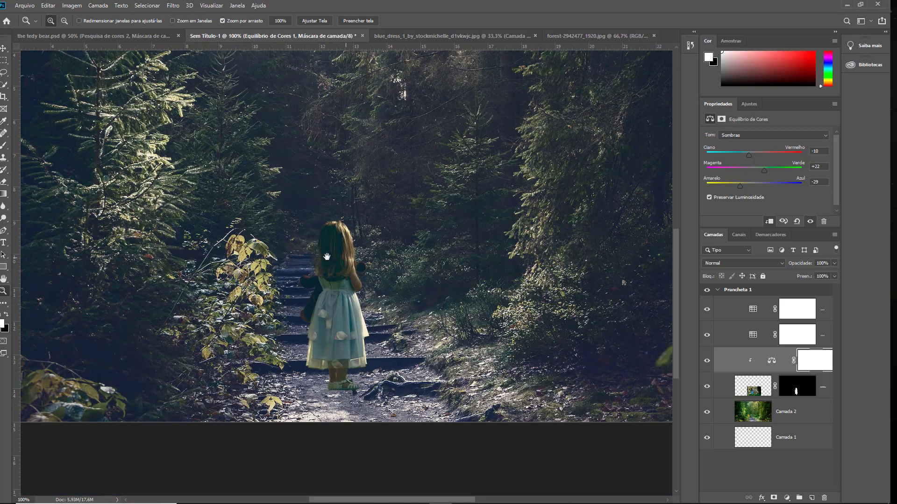
click(325, 258)
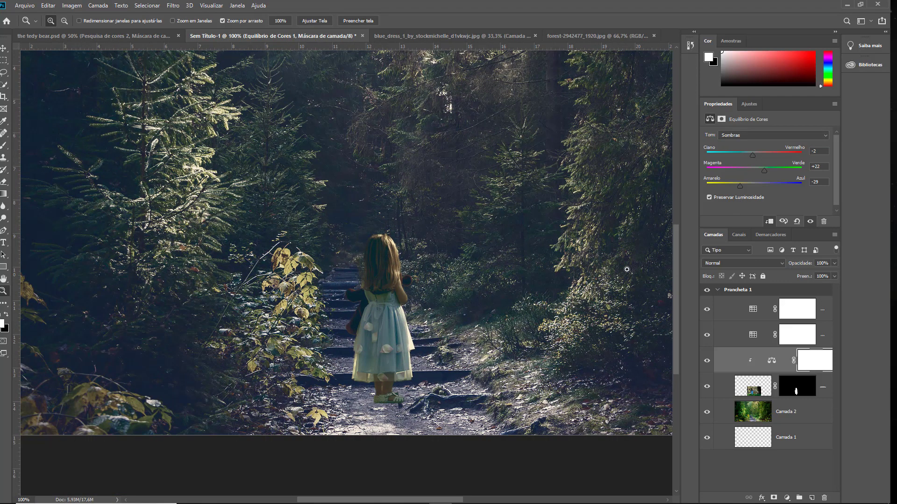
mouse_move(344, 283)
mouse_down()
mouse_move(355, 262)
mouse_move(579, 303)
mouse_up()
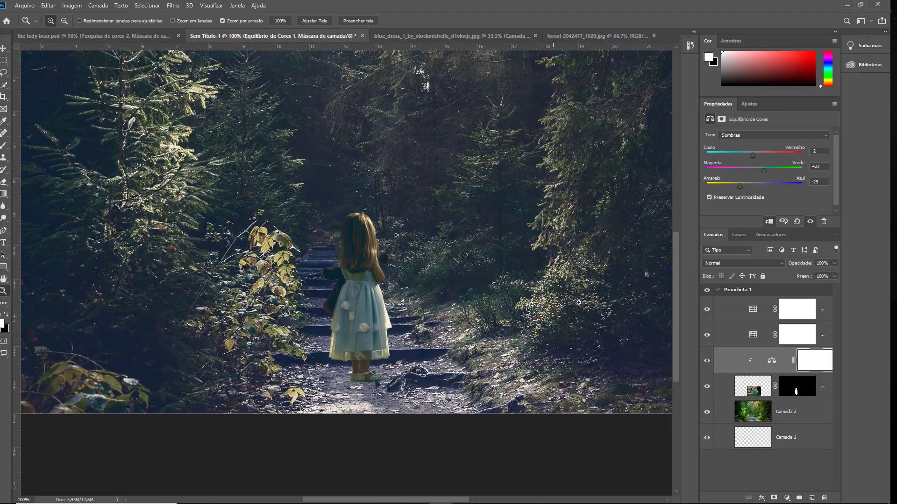
click(707, 361)
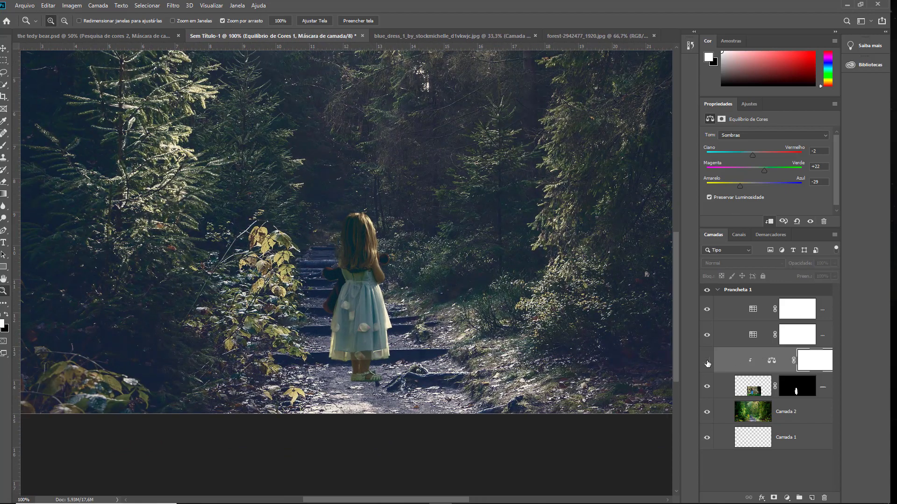
click(707, 363)
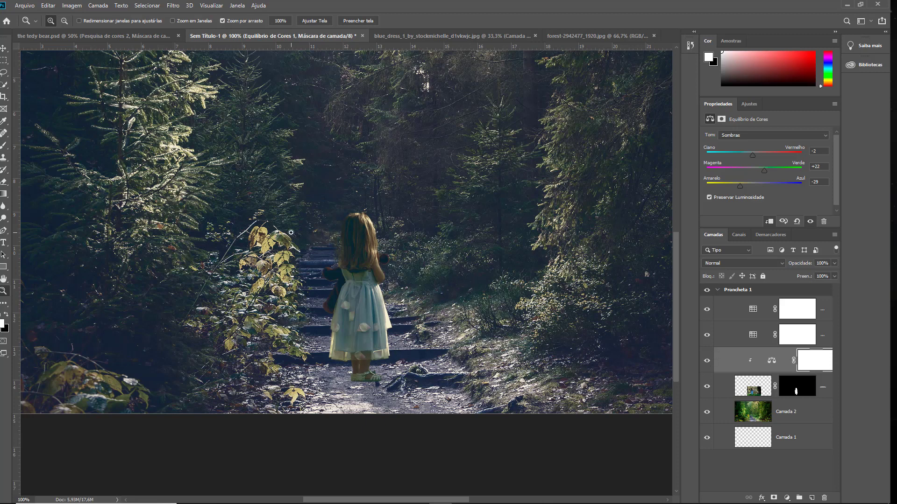
click(734, 137)
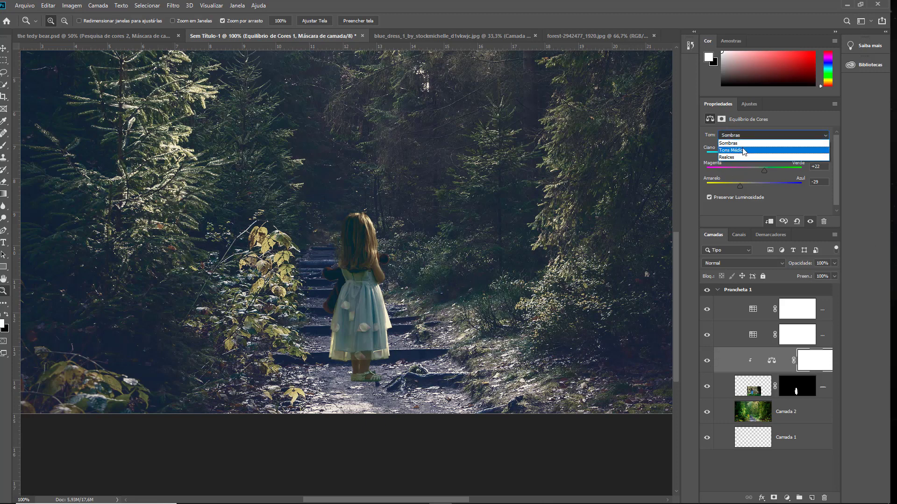
click(742, 143)
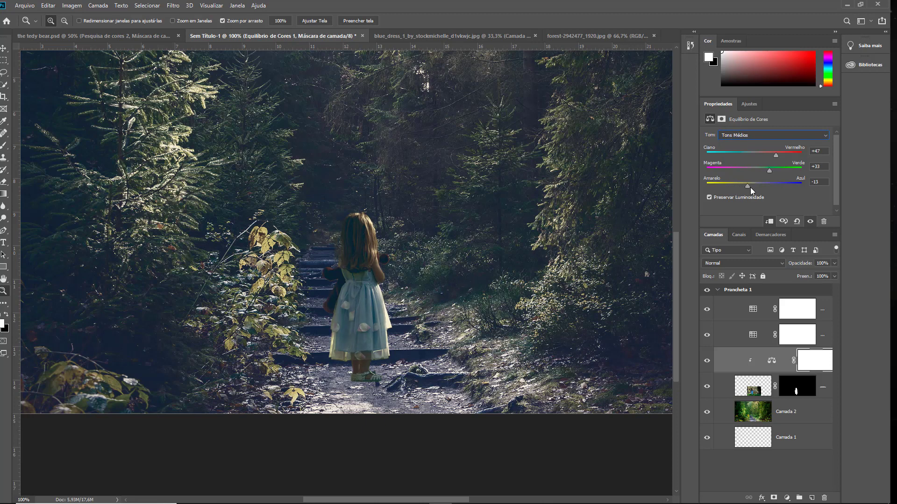
click(755, 392)
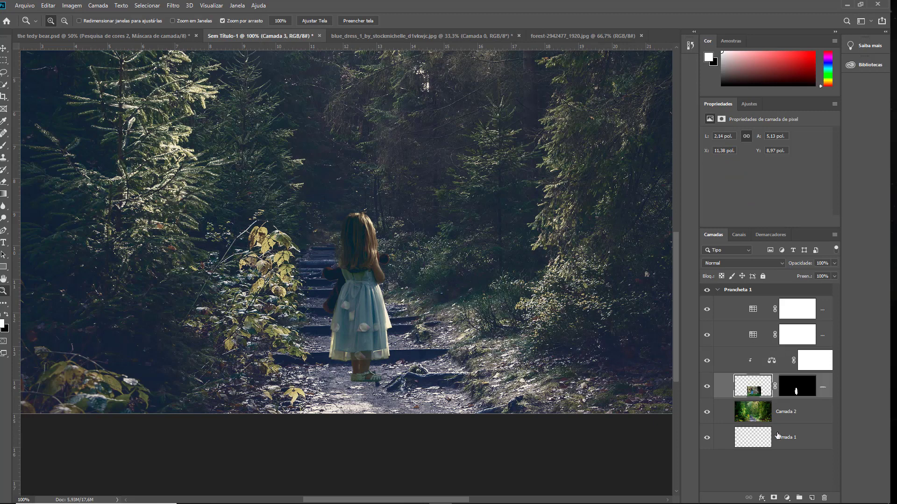
Add a Curves adjustment (Curvas) with a raised RGB curve point brightening the girl's midtones.
click(787, 497)
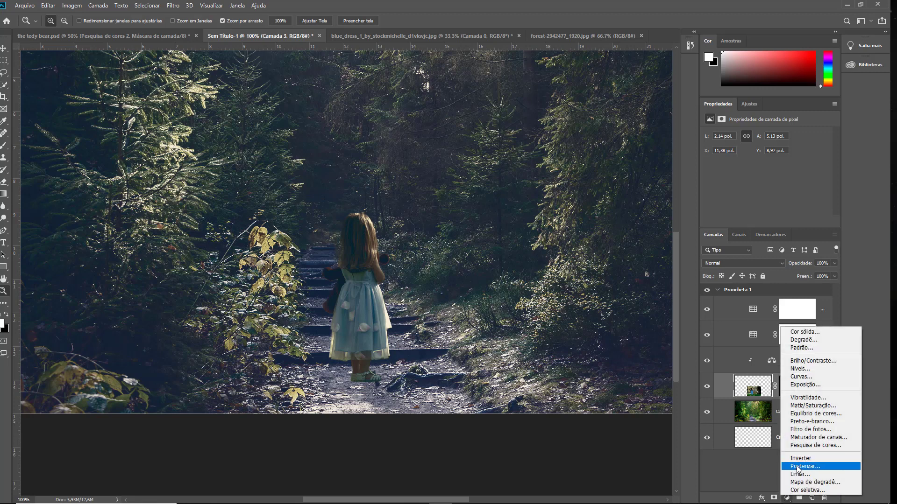
click(813, 379)
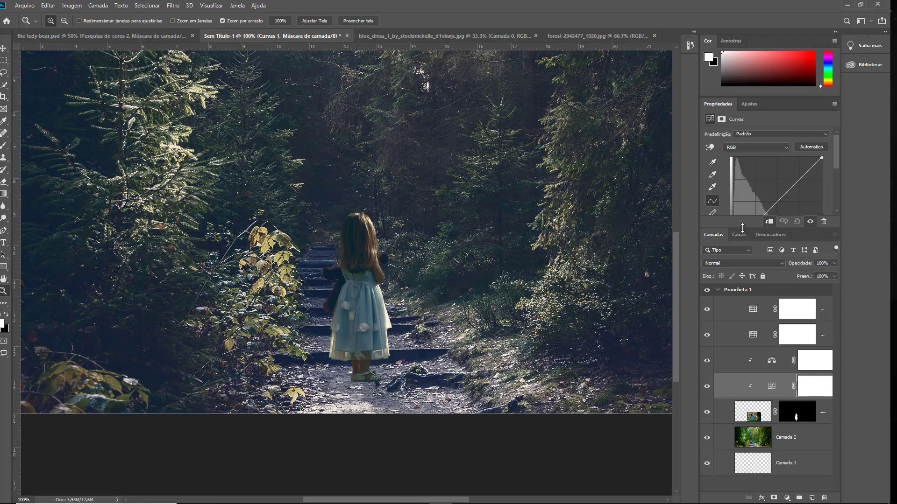
drag(743, 229, 743, 279)
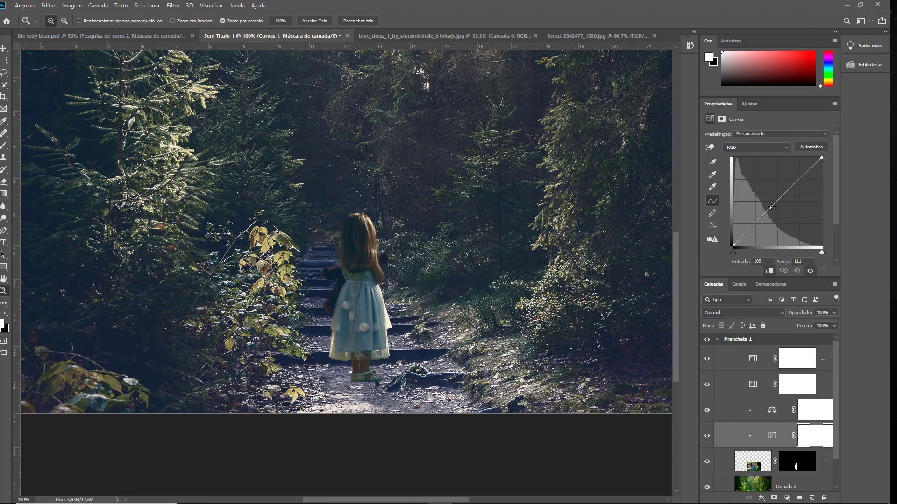
mouse_move(764, 214)
mouse_down()
mouse_move(762, 195)
mouse_move(779, 218)
mouse_up()
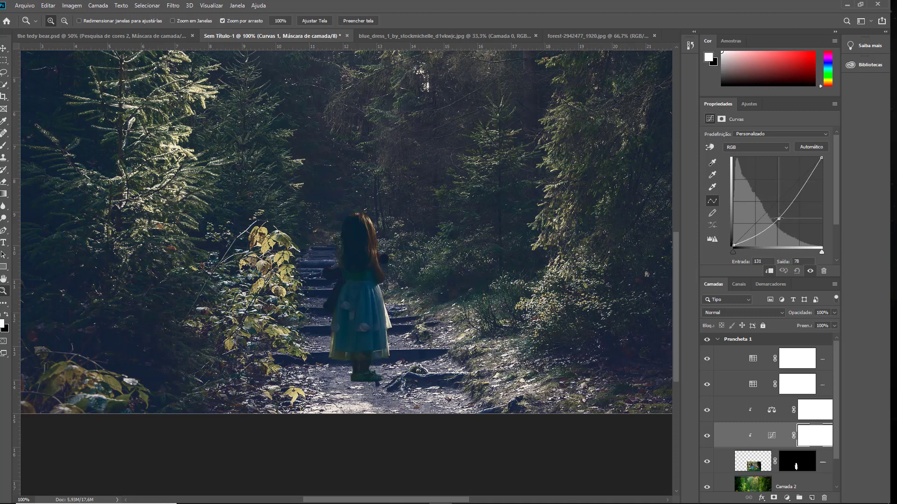
drag(779, 218, 766, 205)
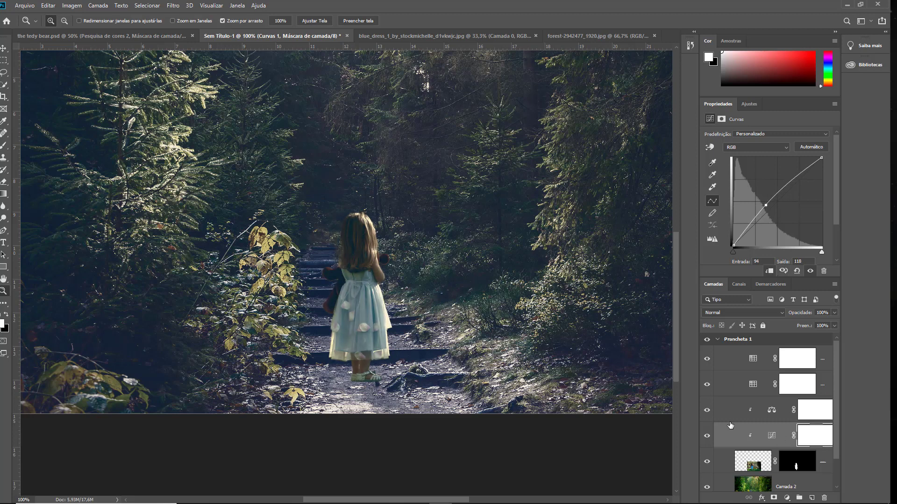
scroll(809, 406, down, 2)
click(804, 405)
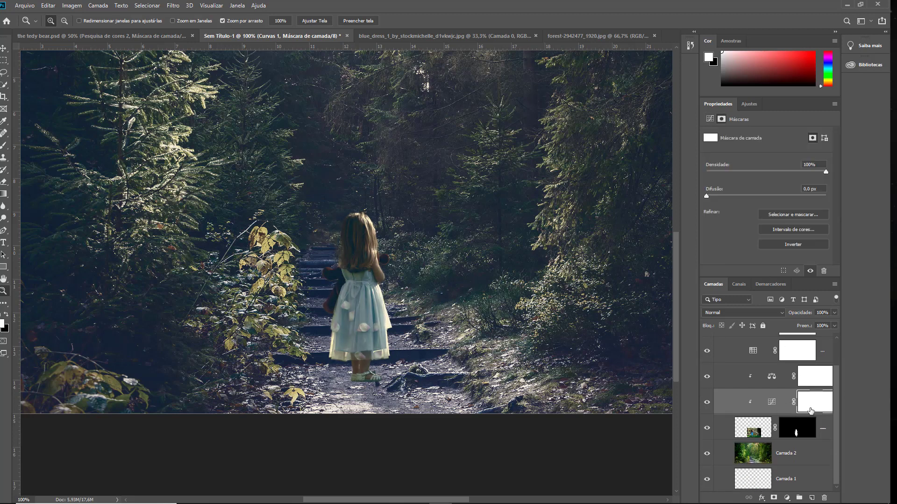
click(772, 402)
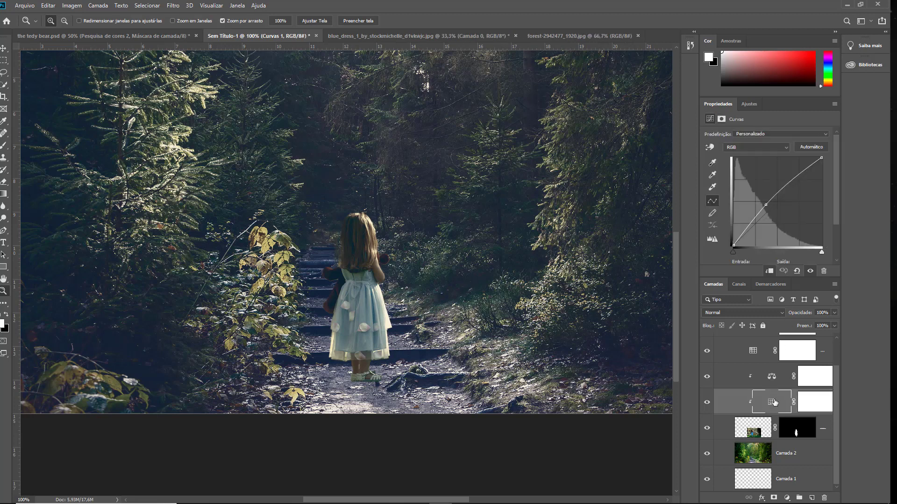
click(814, 400)
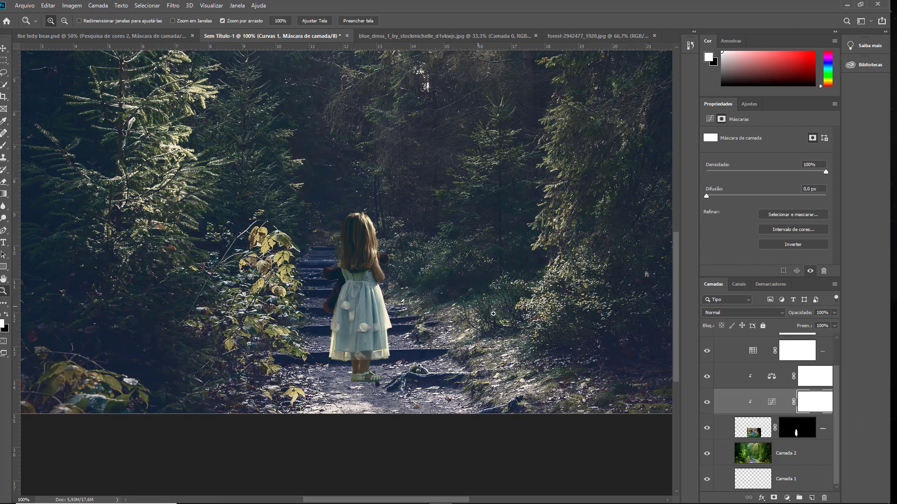
Fill the Curves layer mask with Preto (black) using Editar > Preencher.
click(48, 7)
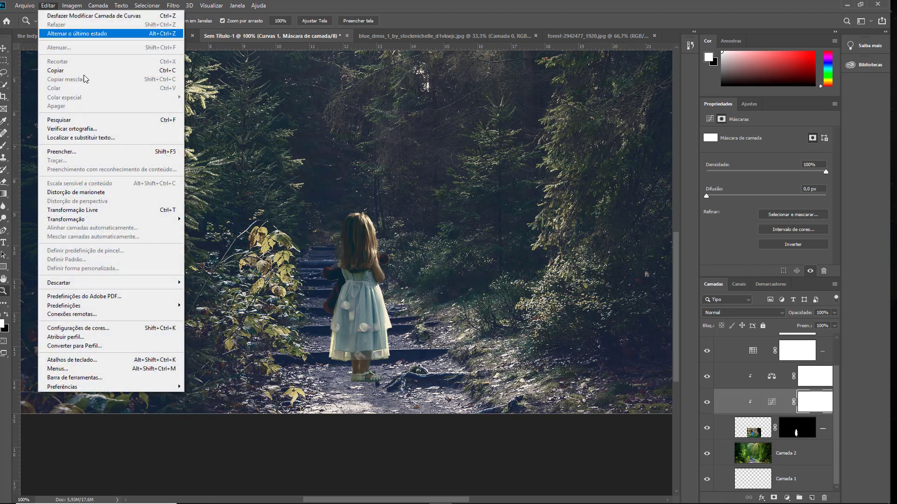
click(88, 151)
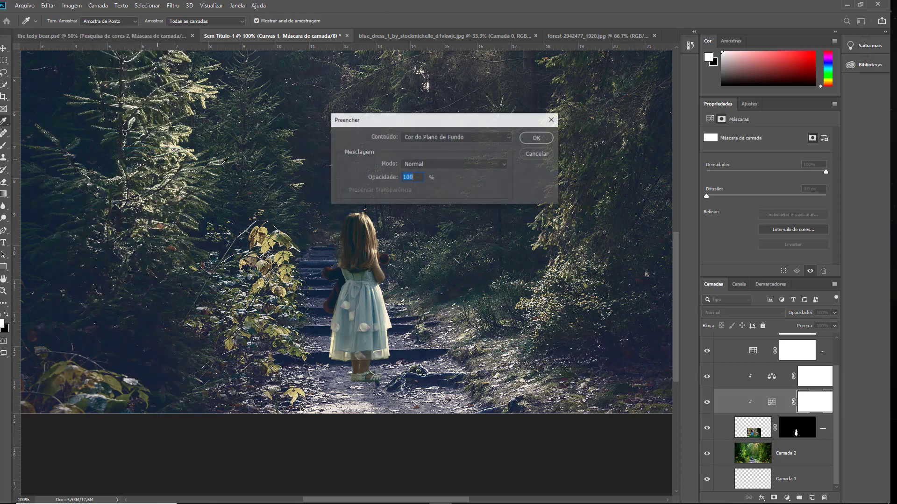
click(417, 138)
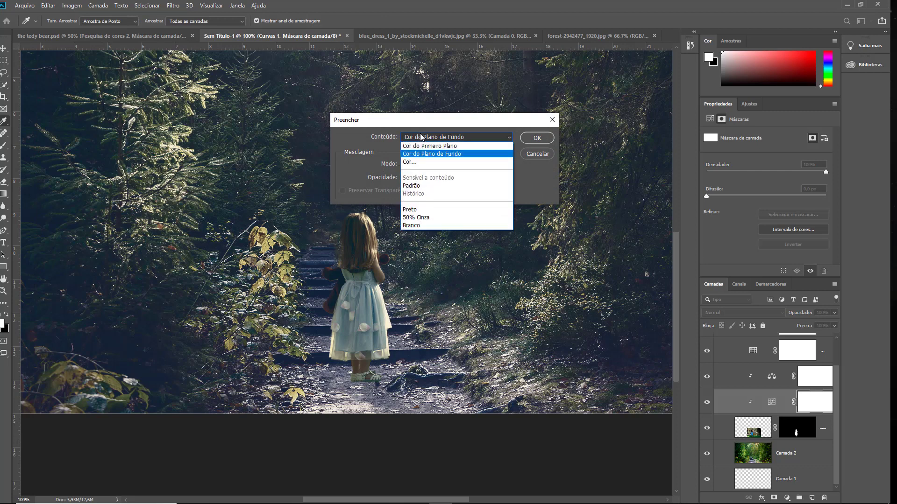
click(424, 210)
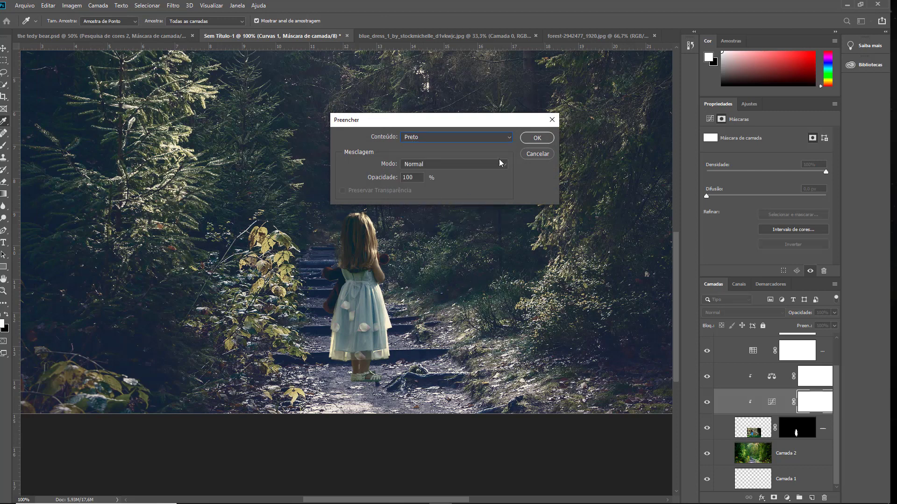
click(470, 137)
click(466, 154)
click(450, 137)
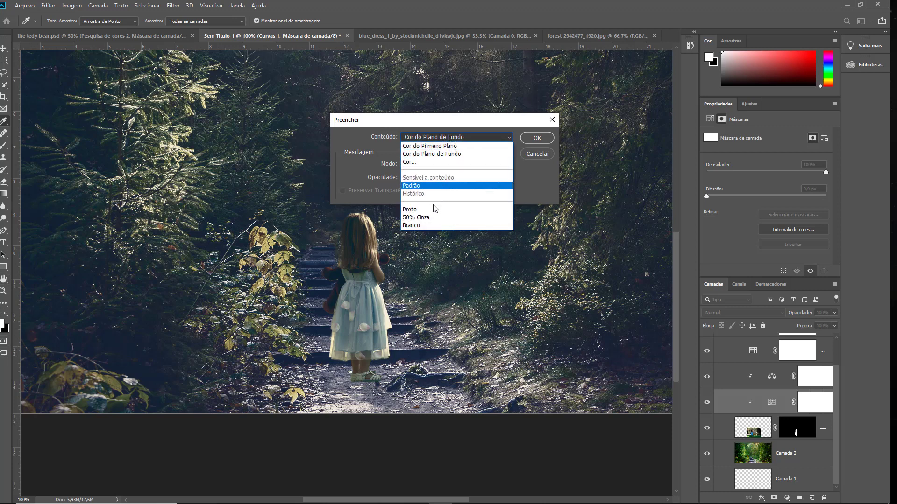
click(455, 209)
click(536, 138)
key(z)
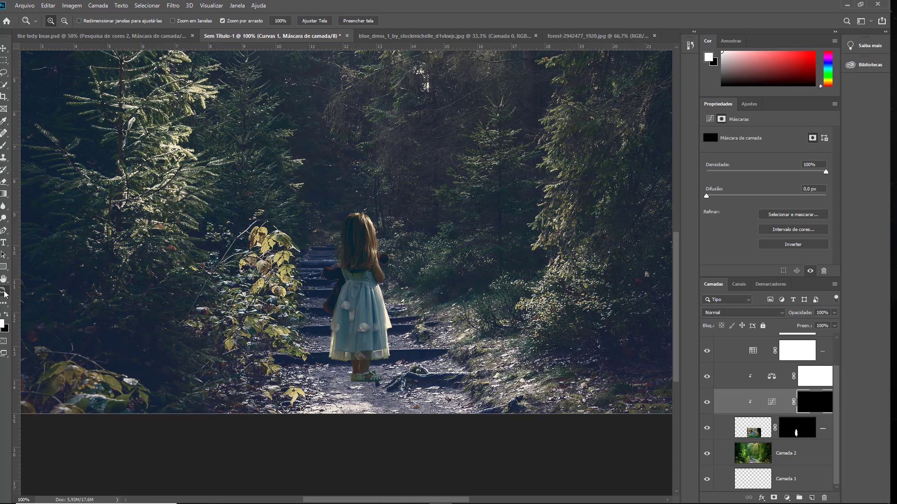
Set up a 34 px, fully soft brush.
click(4, 145)
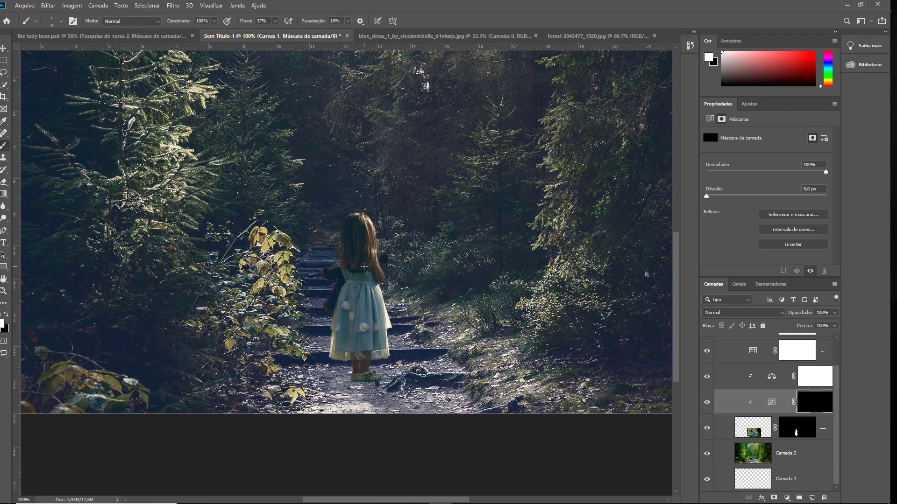
scroll(379, 293, up, 3)
right_click(364, 220)
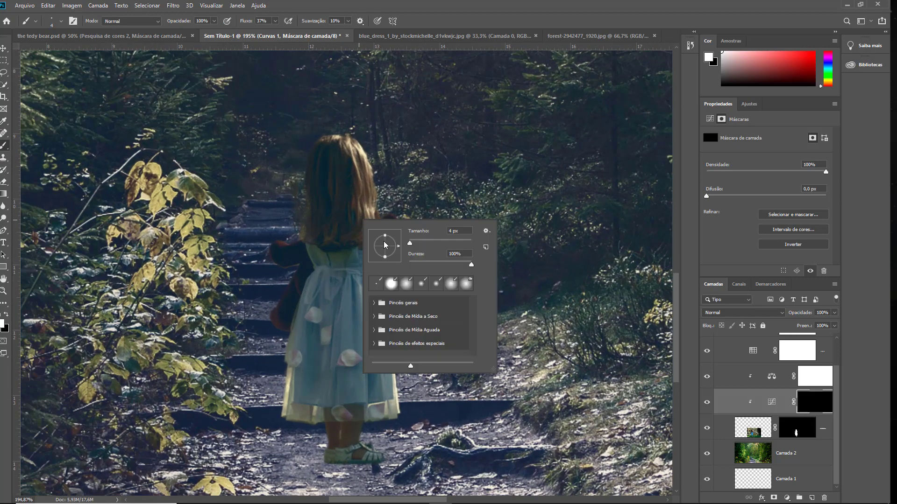
drag(410, 243, 419, 243)
drag(471, 265, 409, 264)
click(771, 402)
Paint soft white strokes into the Curves mask along the girl's hair and side.
click(815, 402)
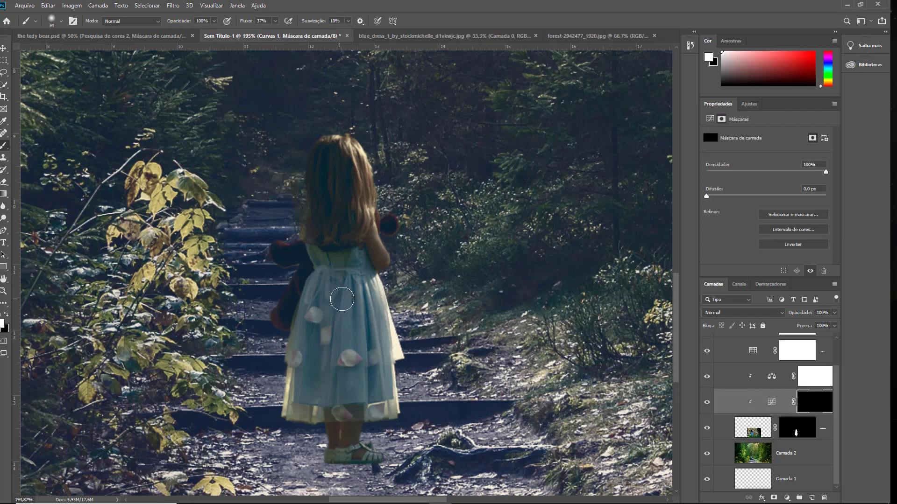
scroll(342, 299, up, 2)
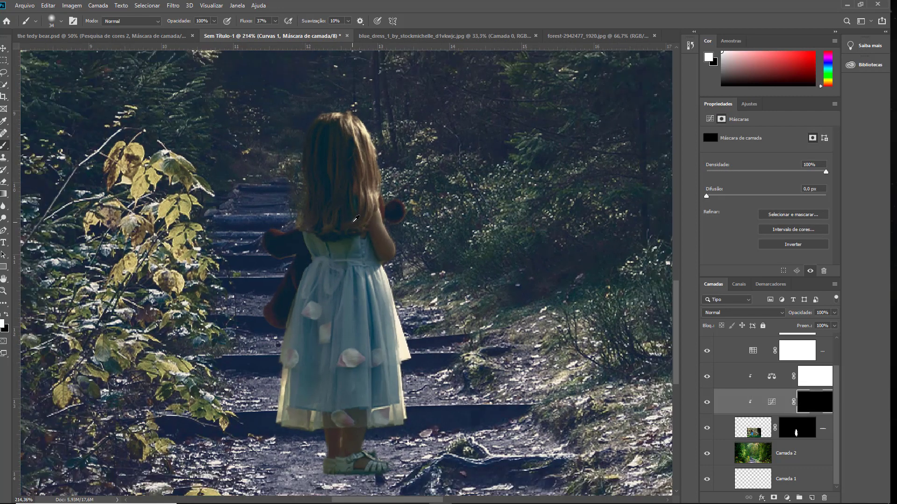
mouse_move(345, 177)
mouse_down()
mouse_move(356, 225)
mouse_move(366, 232)
mouse_move(375, 200)
mouse_move(399, 303)
mouse_move(390, 342)
mouse_up()
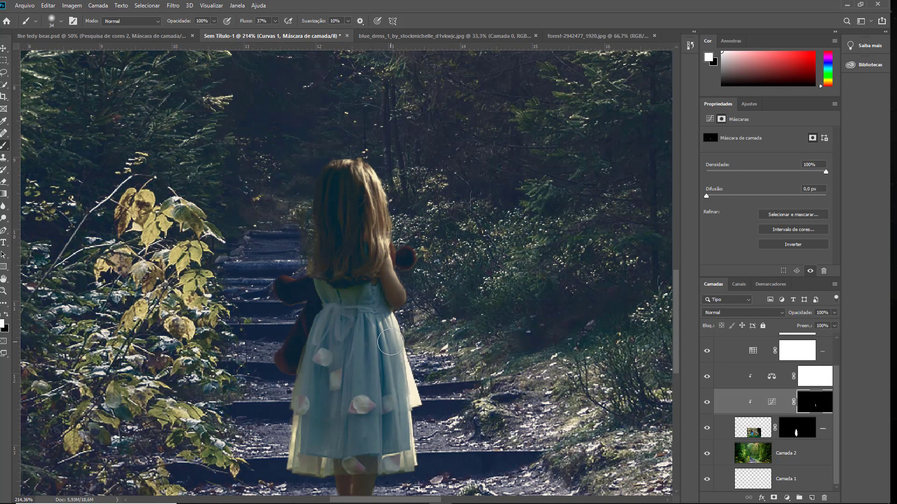
scroll(391, 342, down, 2)
scroll(390, 342, down, 3)
scroll(391, 342, down, 1)
scroll(378, 282, up, 1)
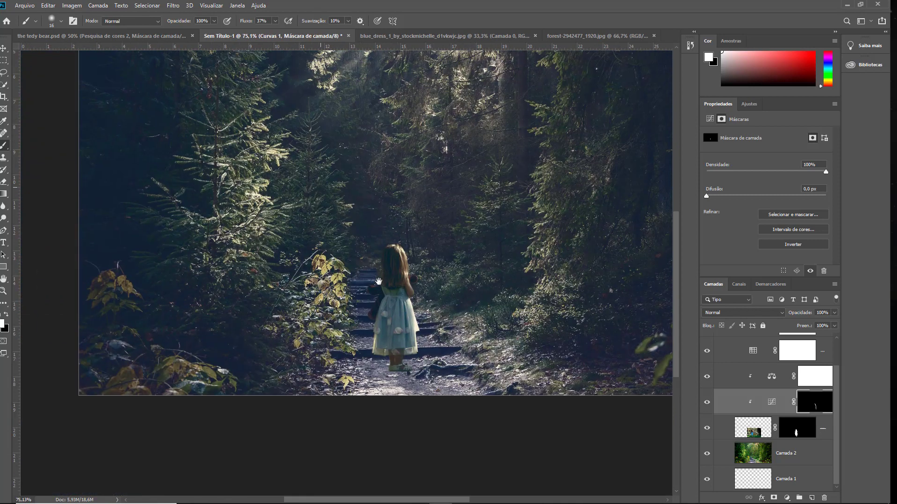
drag(378, 281, 336, 297)
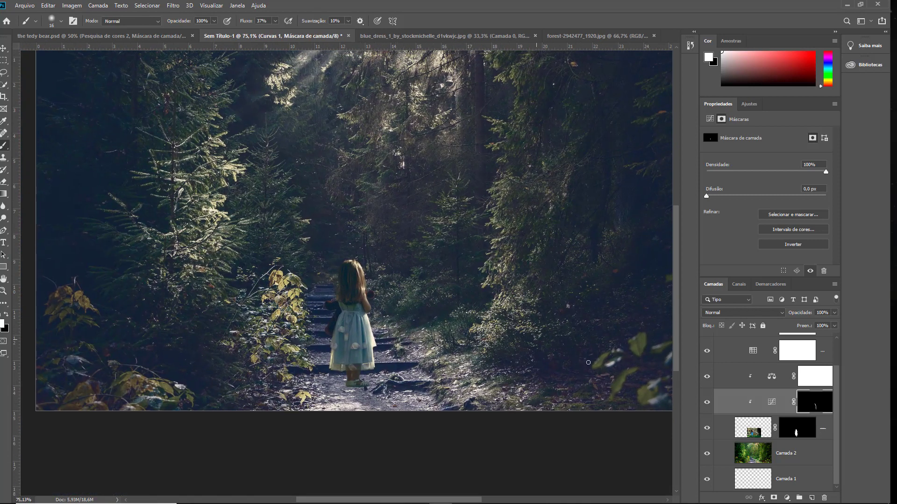
click(752, 431)
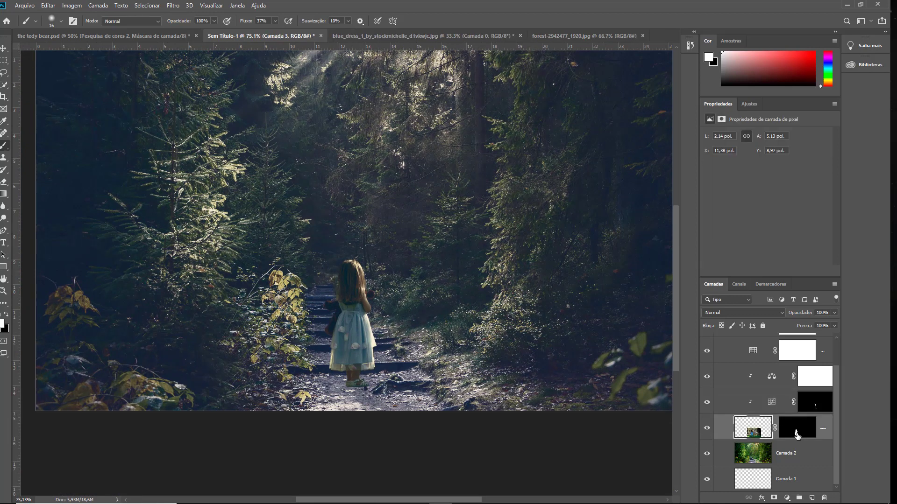
Load the girl's outline as a selection and add a layer 'sombra menina' above Camada 2.
ctrl+click(797, 435)
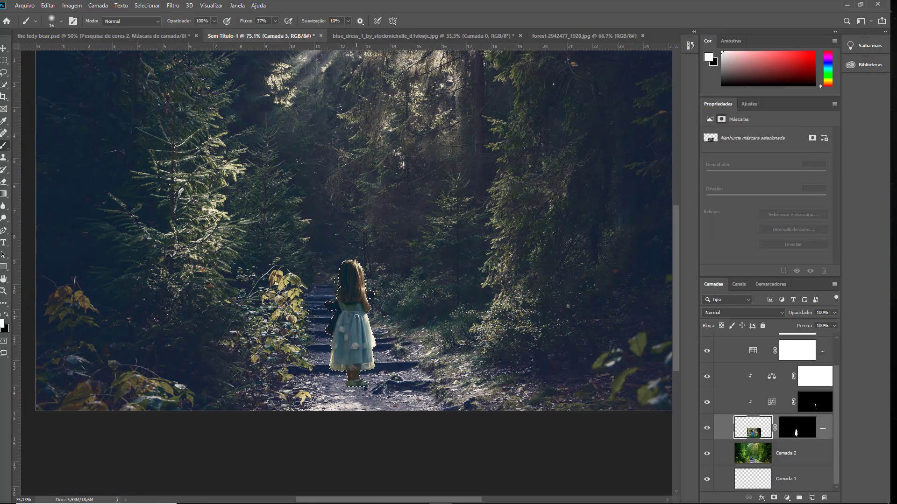
click(802, 448)
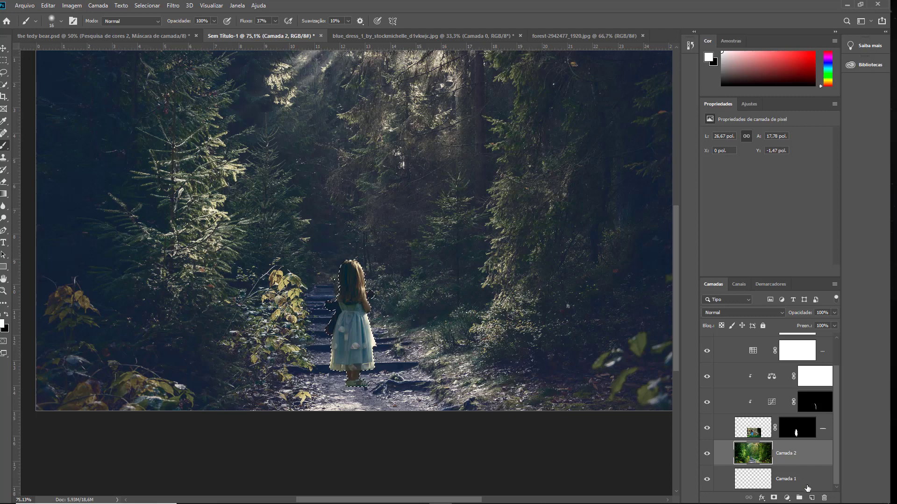
click(811, 498)
double_click(788, 453)
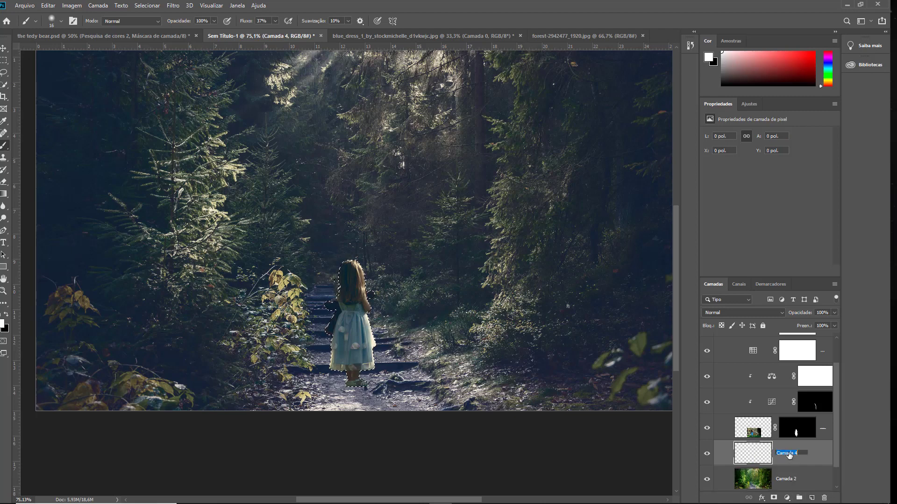
text(sombra menina)
key(Return)
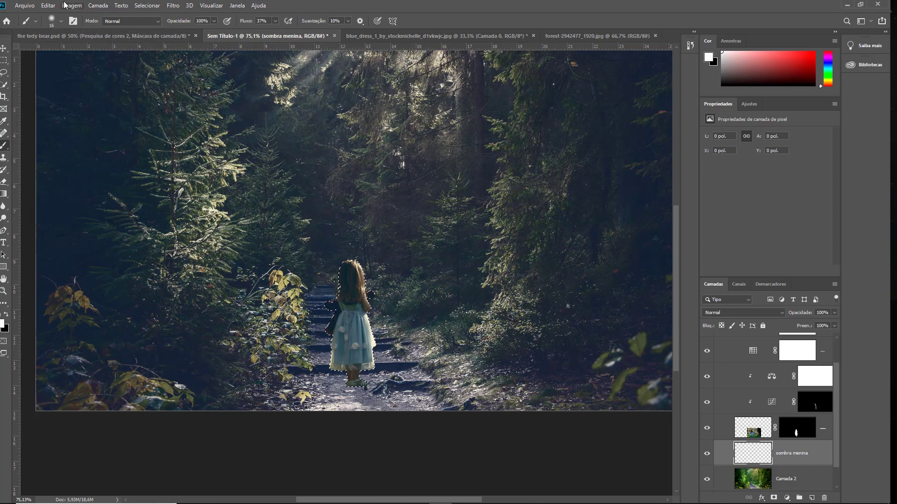
Fill the girl-shaped selection with black on the new layer, then deselect.
click(48, 5)
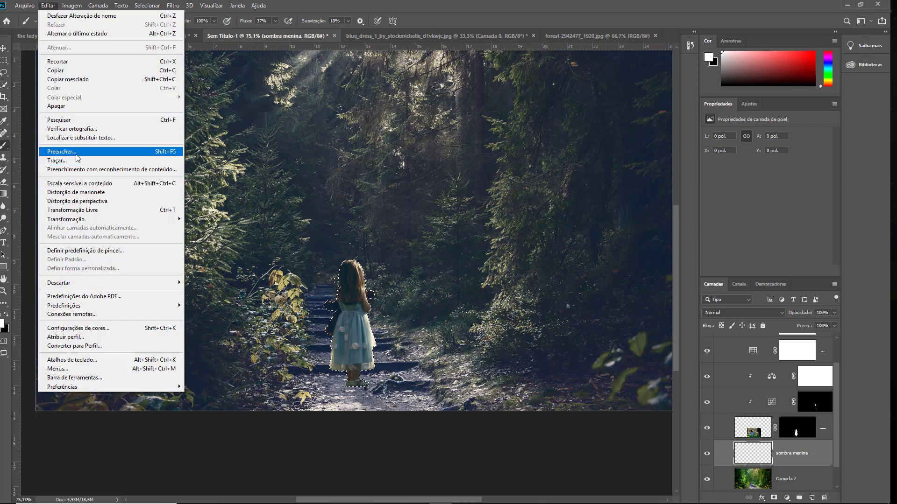
click(61, 152)
click(537, 138)
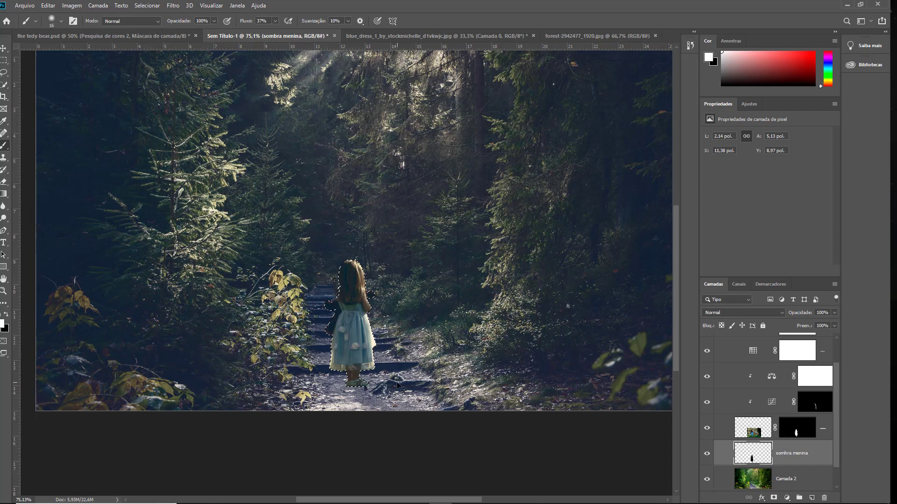
key(ctrl+d)
Flip the black silhouette horizontally and commit the transform.
key(ctrl+t)
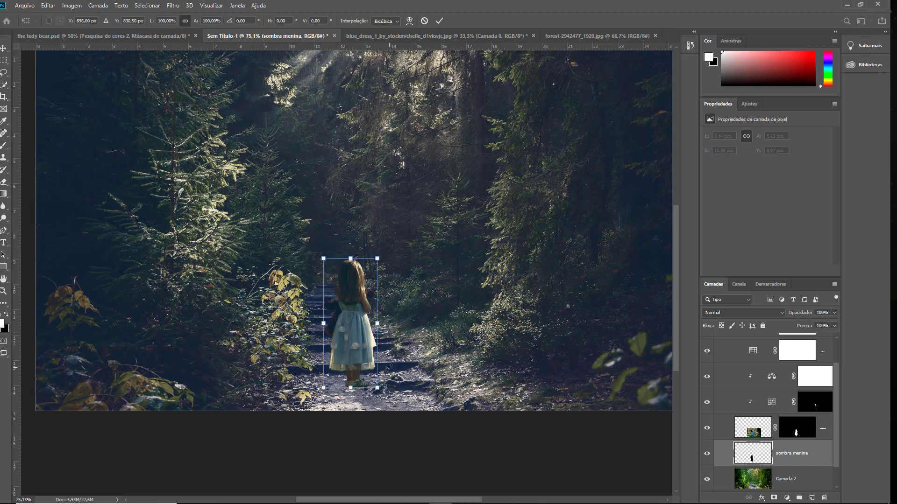
right_click(356, 289)
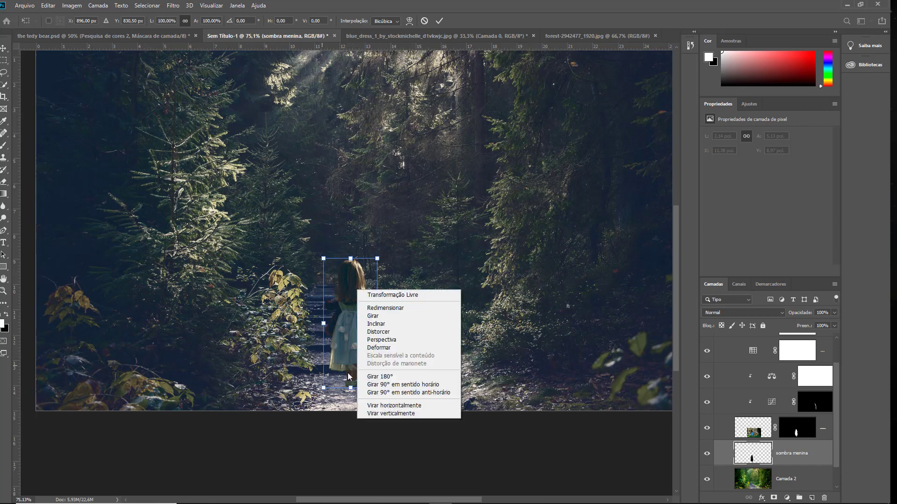
click(413, 405)
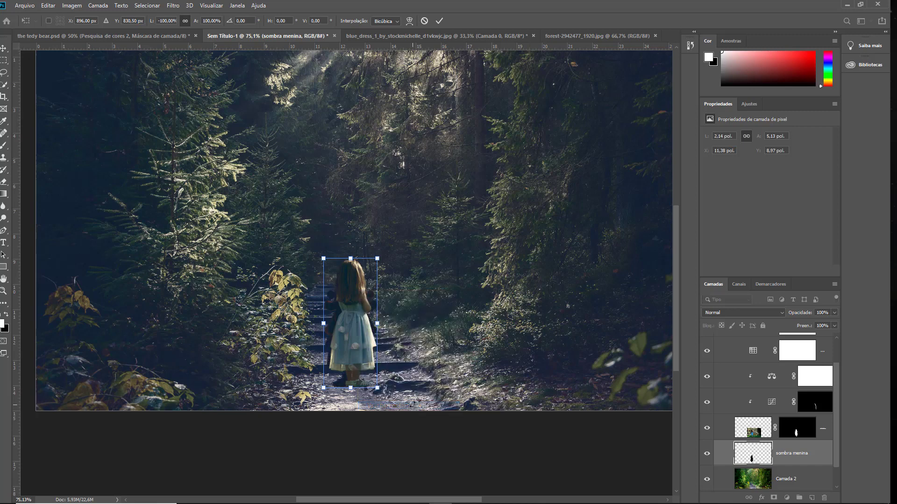
drag(343, 269, 349, 278)
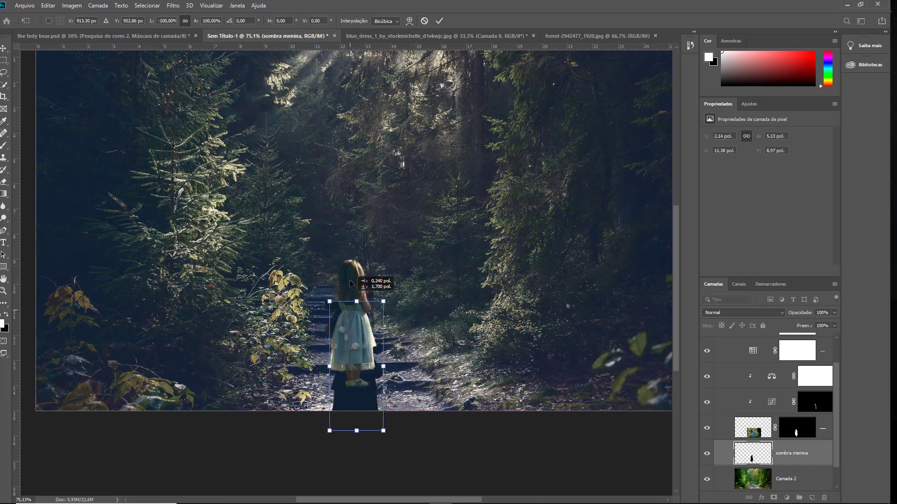
key(ctrl+z)
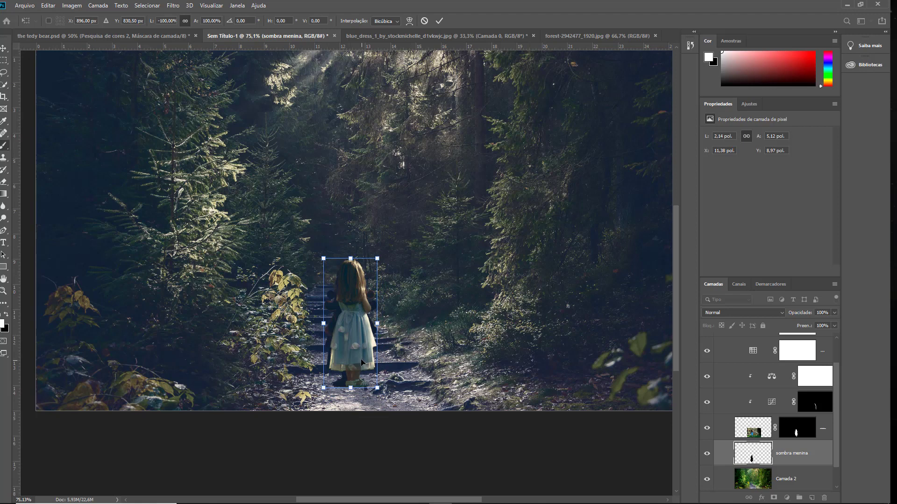
key(Return)
key(b)
Flip the silhouette vertically and position it below the girl's feet.
key(ctrl+t)
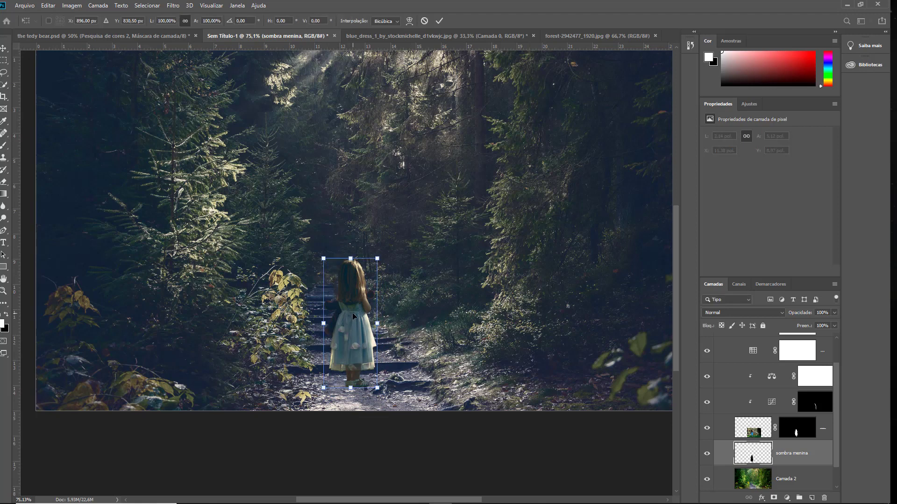
right_click(352, 283)
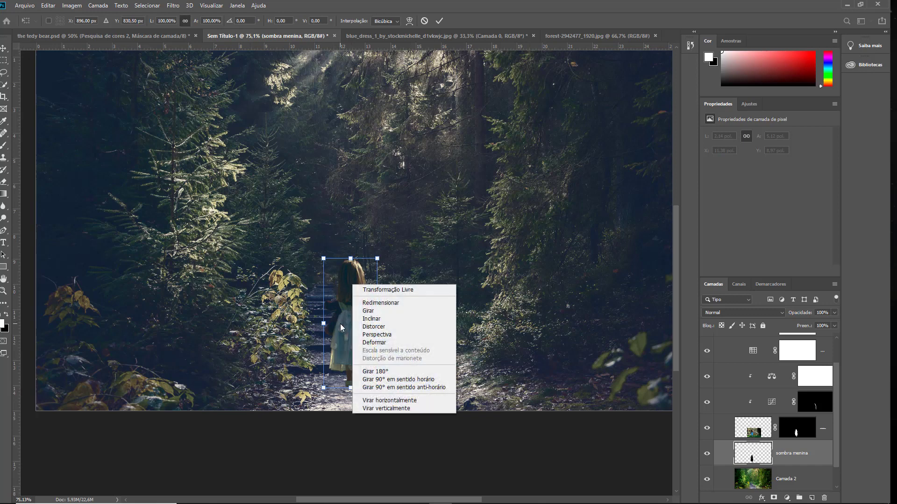
click(400, 408)
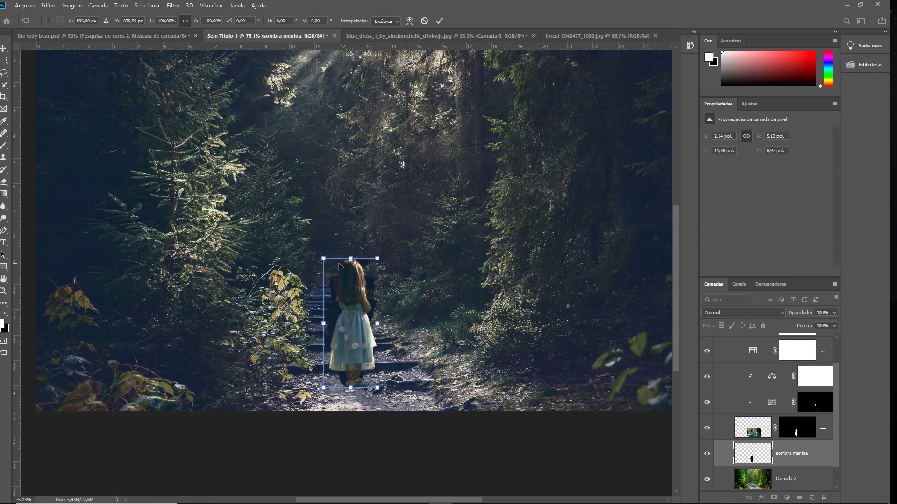
drag(346, 287, 325, 455)
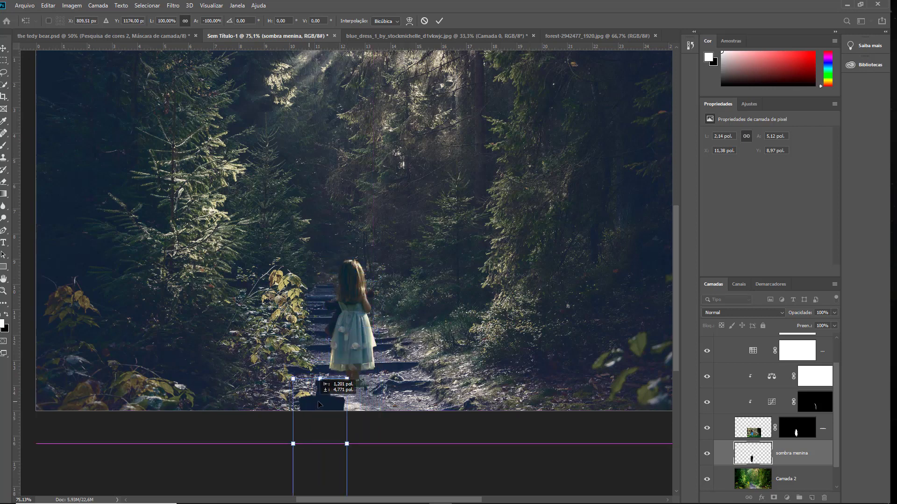
drag(335, 411, 350, 409)
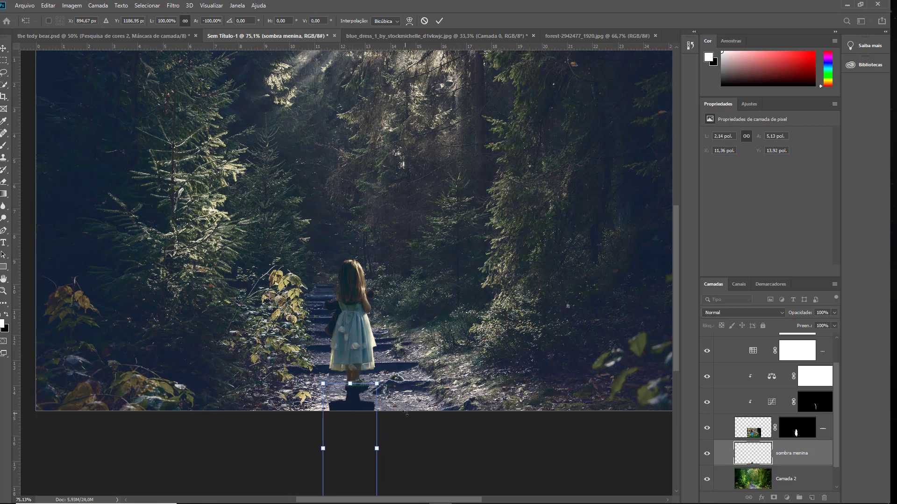
Commit the flipped shadow and slant its bottom edge left with Perspective.
key(Return)
key(b)
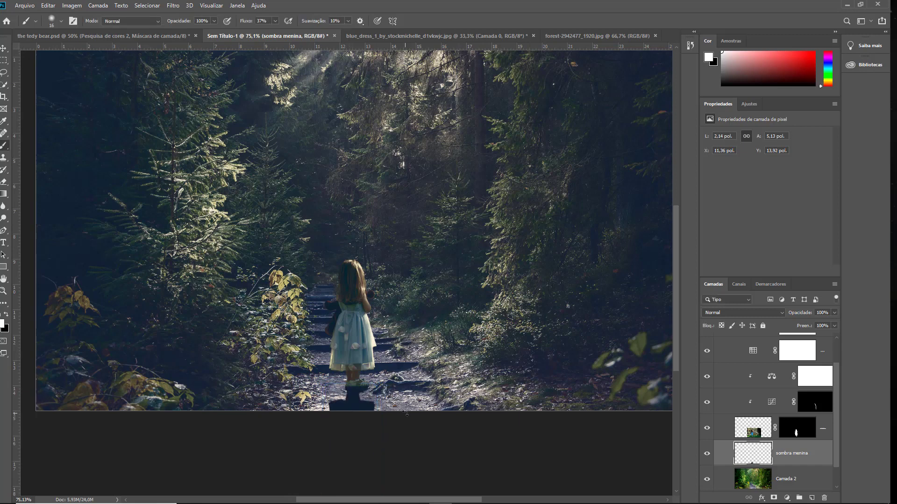
scroll(378, 299, down, 5)
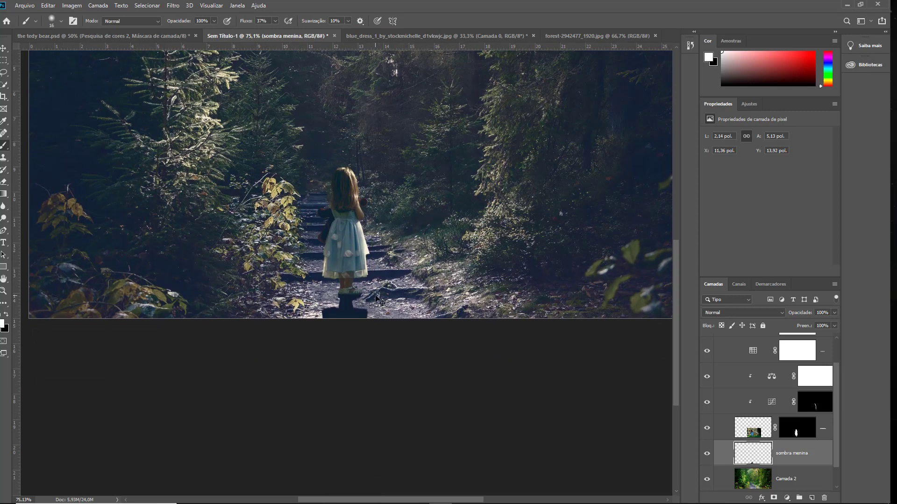
key(ctrl+t)
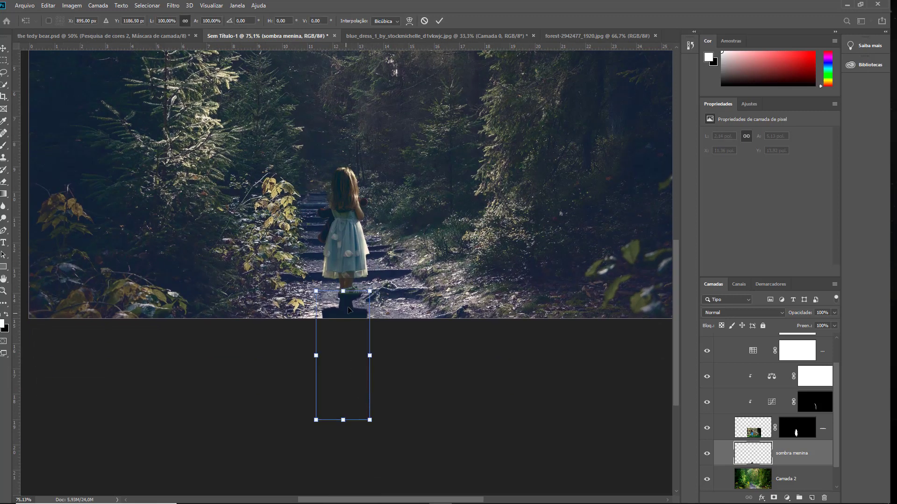
right_click(349, 310)
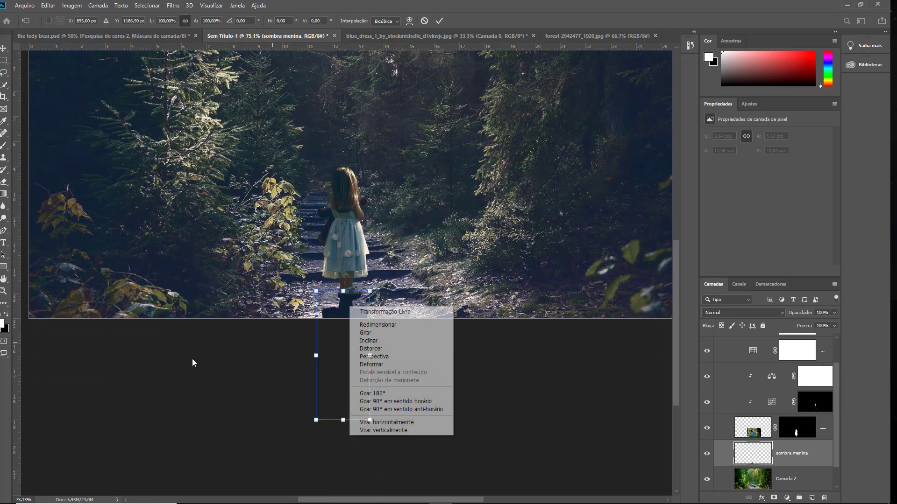
click(380, 357)
drag(343, 420, 247, 422)
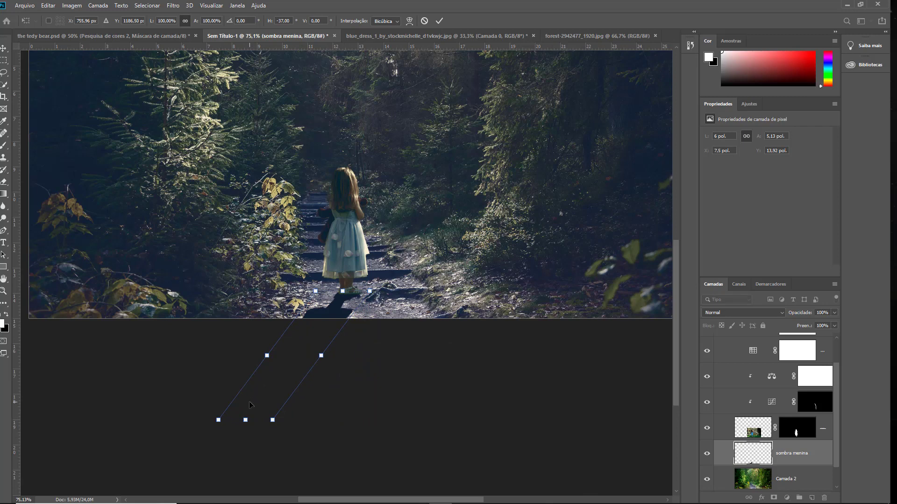
Skew the shadow into a long diagonal toward the lower left and commit it.
right_click(325, 317)
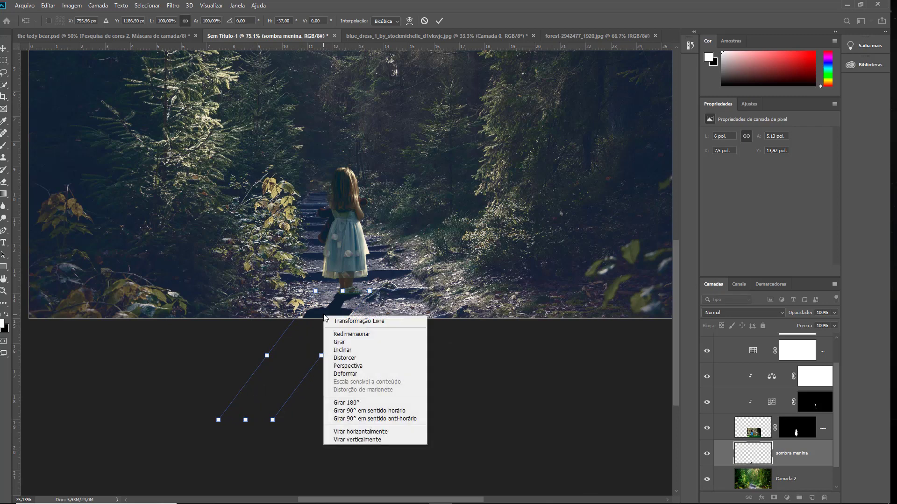
click(362, 351)
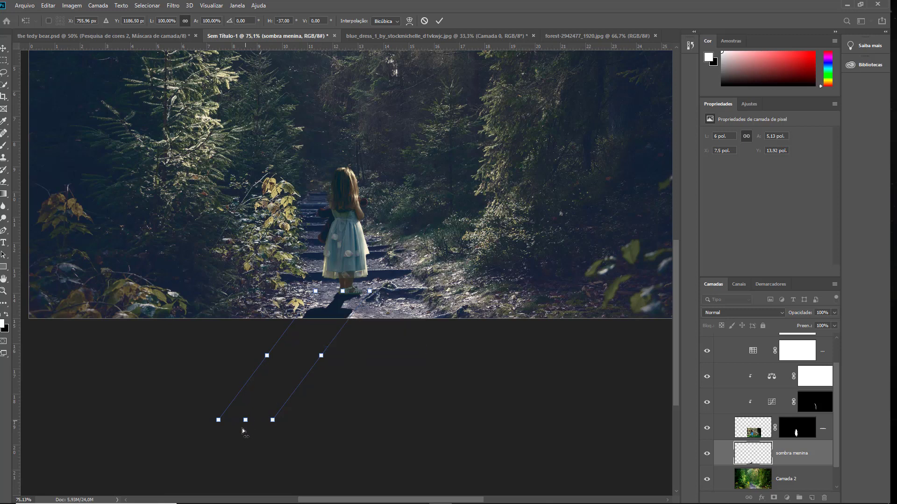
mouse_move(246, 421)
mouse_down()
mouse_move(235, 445)
mouse_move(156, 497)
mouse_up()
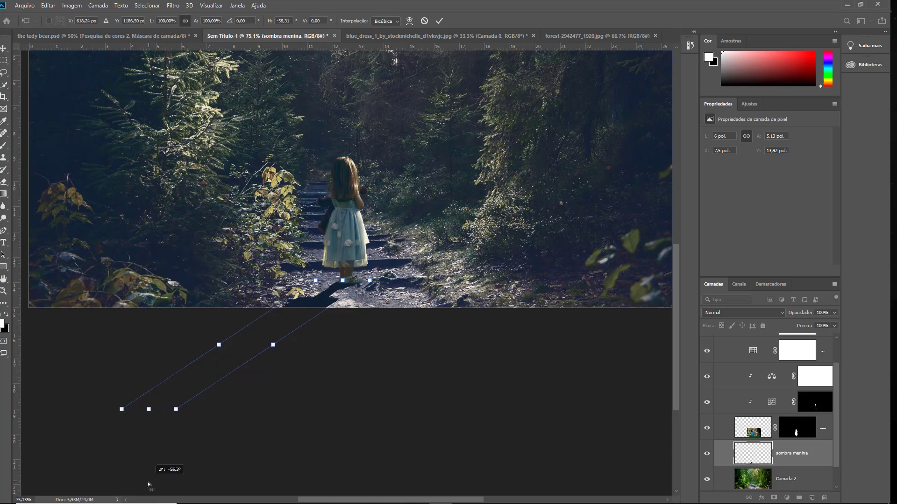
drag(156, 497, 148, 486)
drag(147, 413, 195, 420)
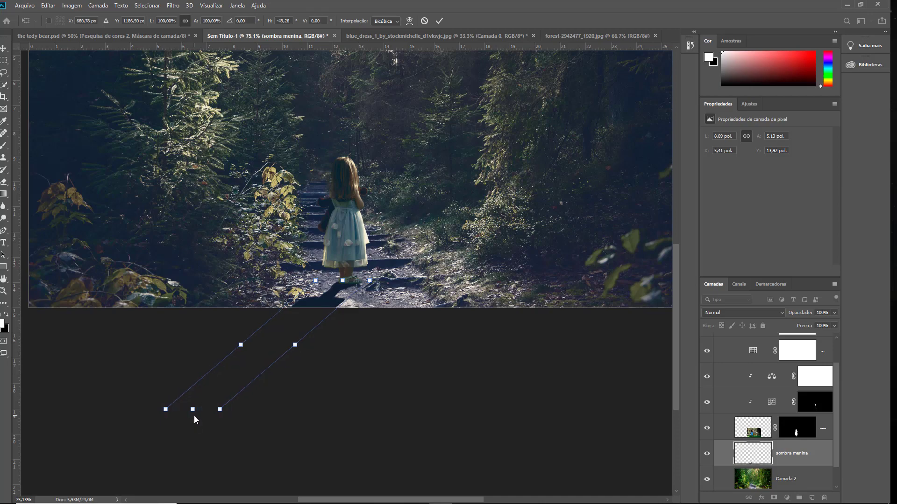
key(Return)
Nudge the shadow's placement under the girl's feet and commit the transform.
key(b)
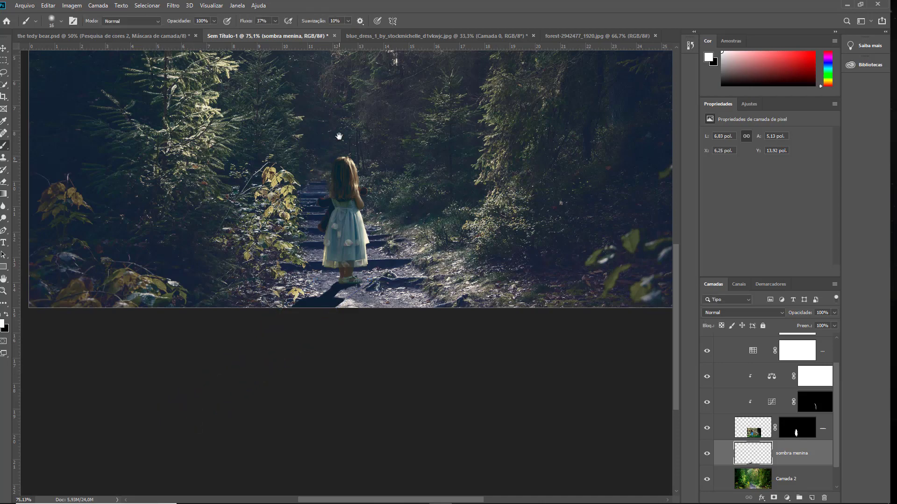
drag(339, 136, 333, 279)
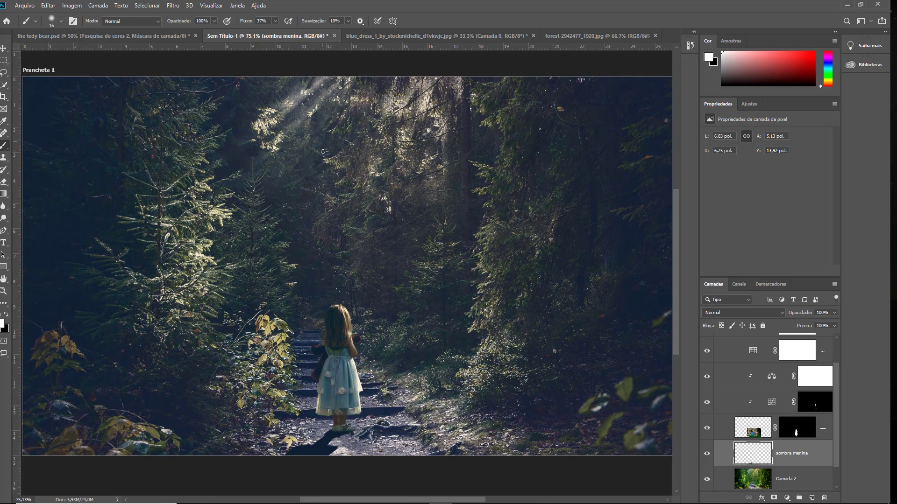
drag(325, 171, 363, 144)
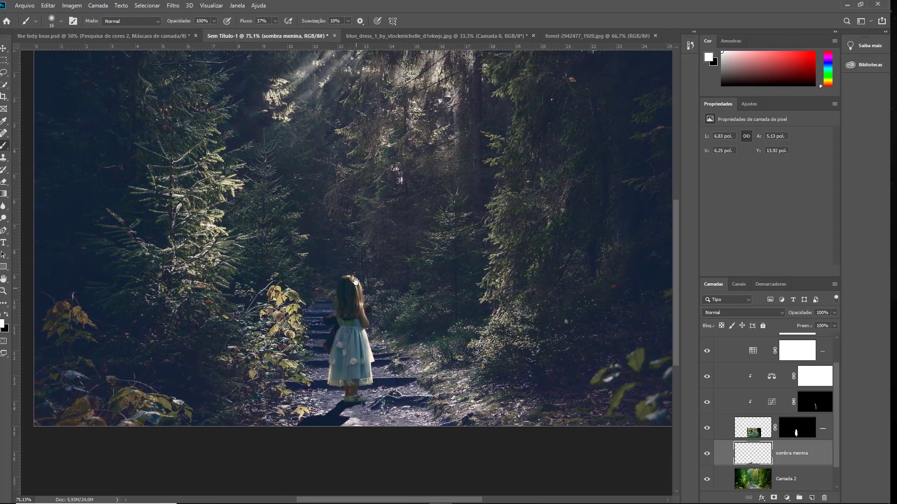
drag(379, 347, 384, 342)
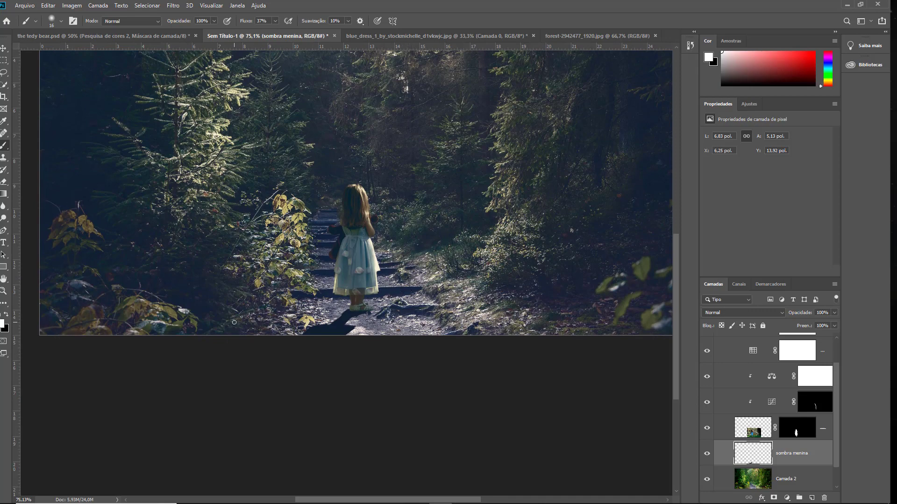
scroll(277, 309, up, 2)
scroll(278, 309, up, 2)
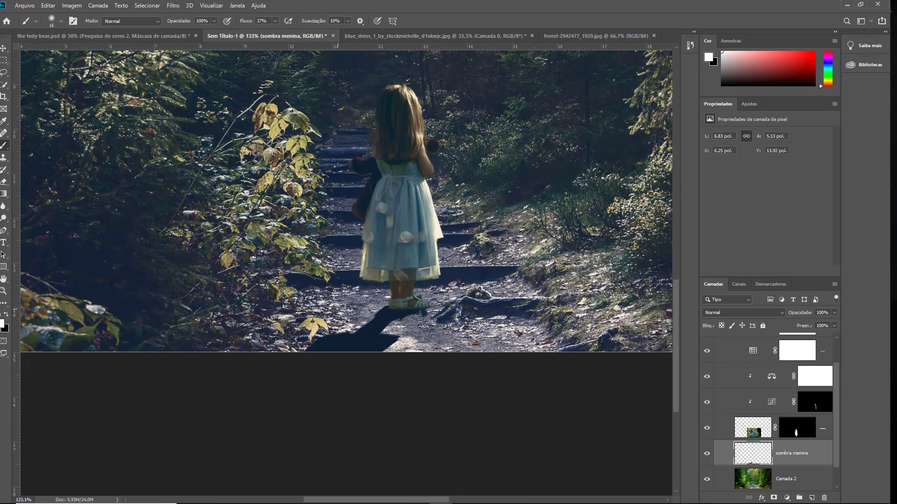
key(ctrl+t)
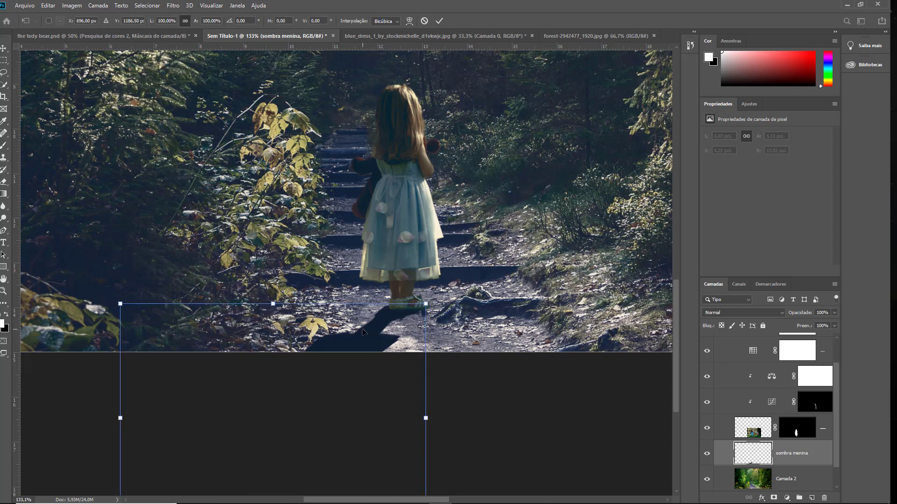
drag(374, 326, 368, 332)
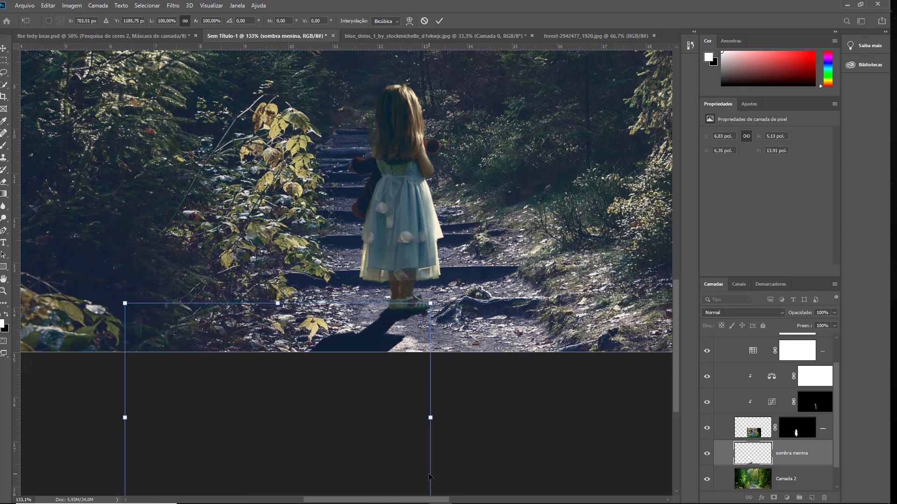
key(Return)
Lower the shadow layer's opacity to 73%.
key(b)
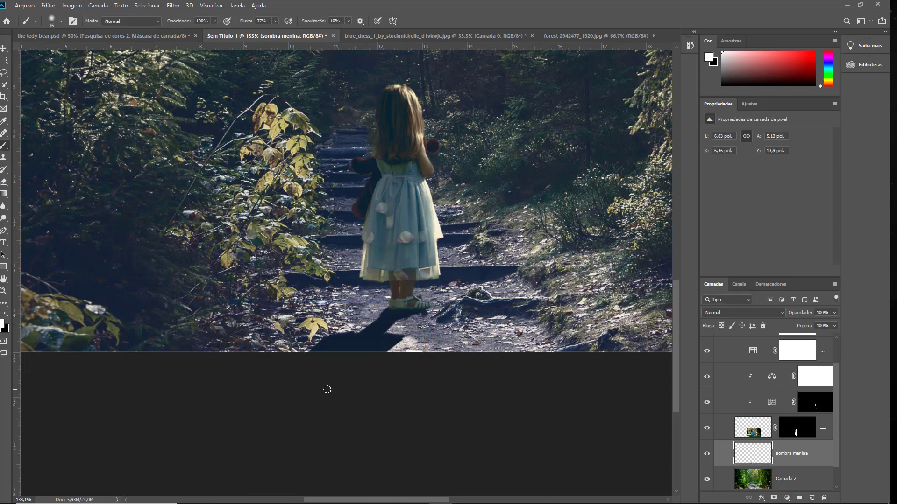
scroll(424, 307, up, 3)
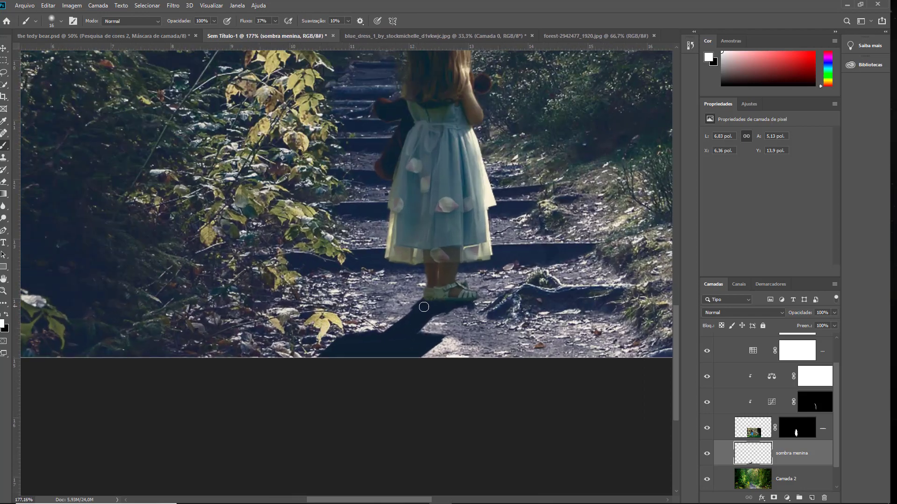
scroll(424, 307, down, 3)
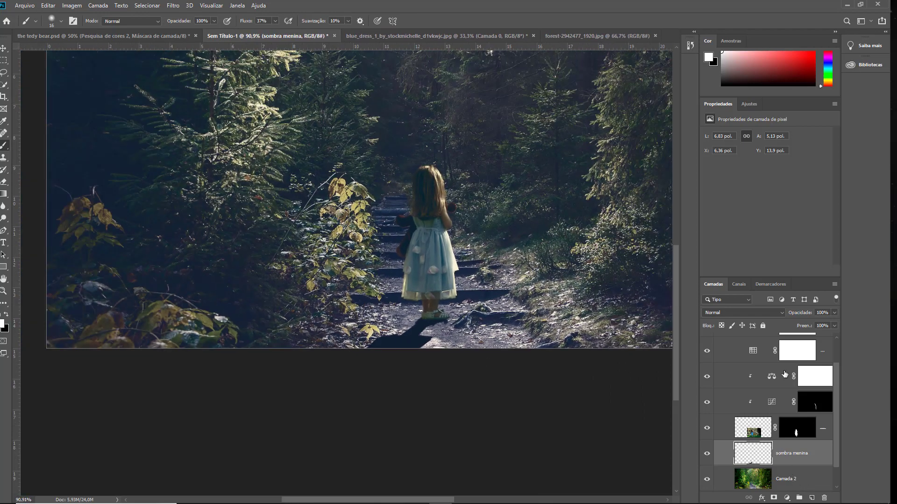
drag(803, 316, 789, 317)
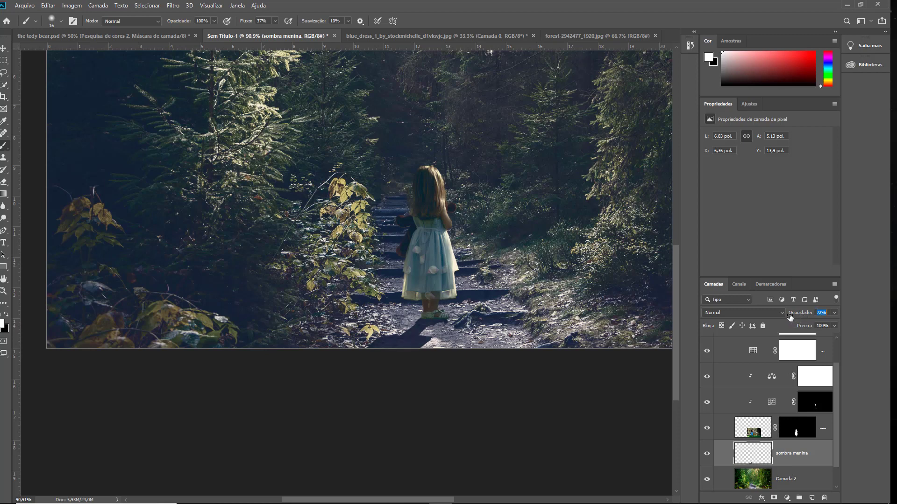
scroll(405, 318, down, 3)
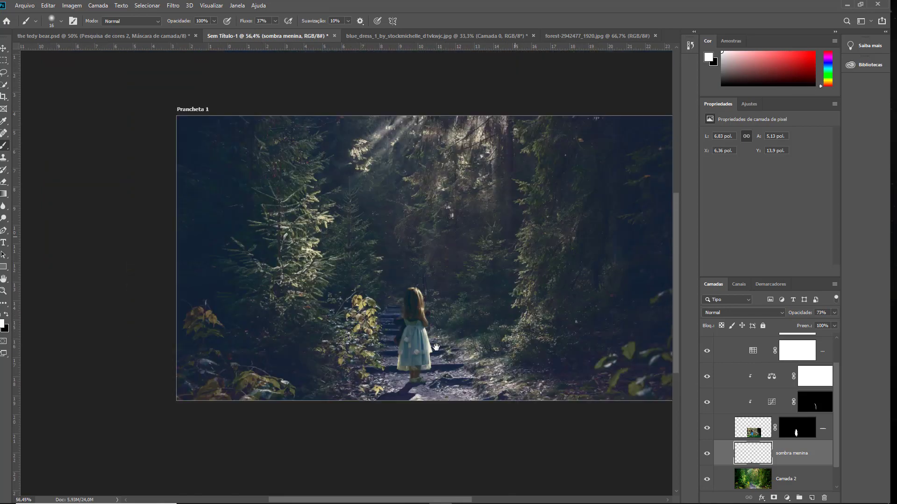
drag(355, 233, 405, 318)
scroll(356, 380, up, 2)
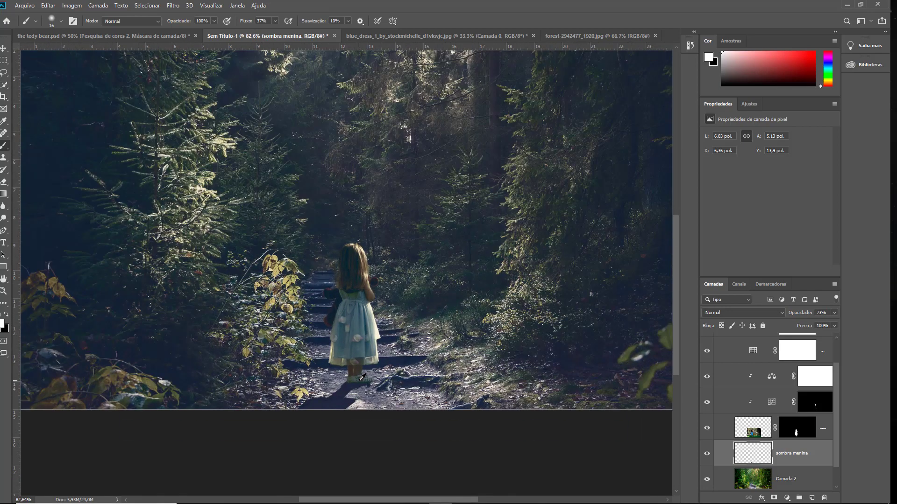
scroll(362, 377, down, 1)
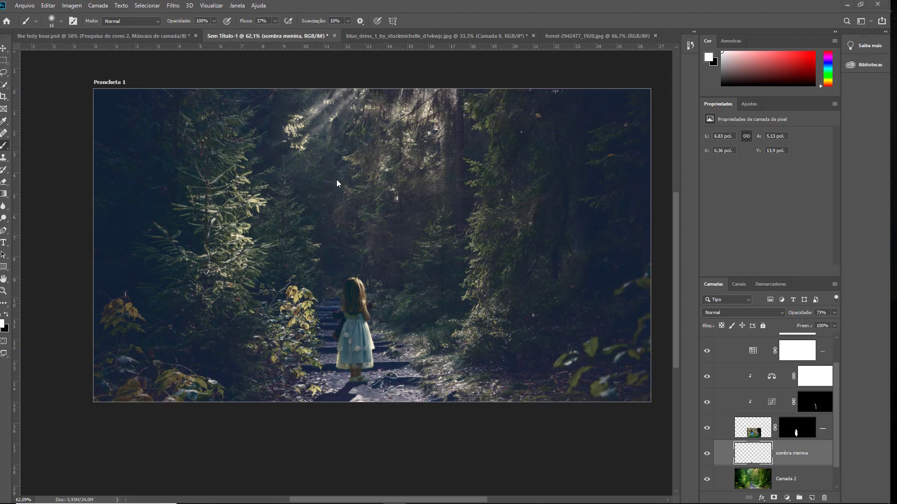
scroll(368, 224, up, 2)
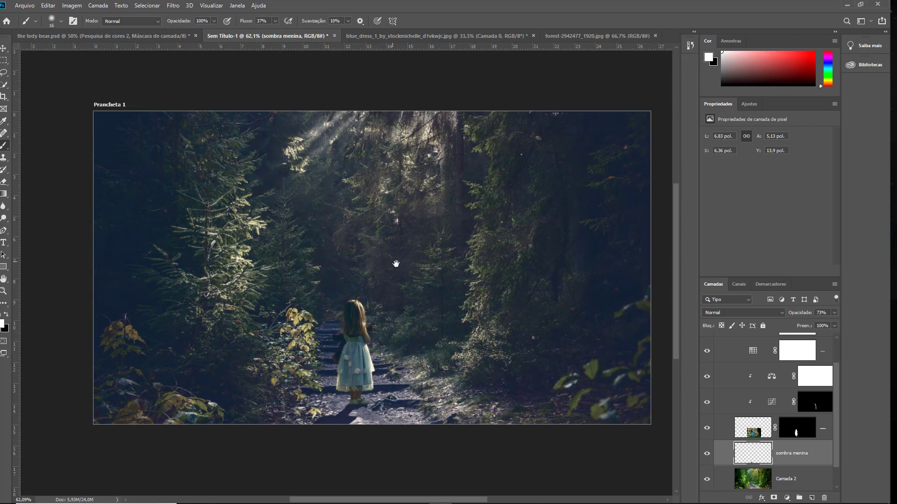
Open the nebula photo SPoW_Jan6_03.jpg, accepting its missing profile.
click(28, 6)
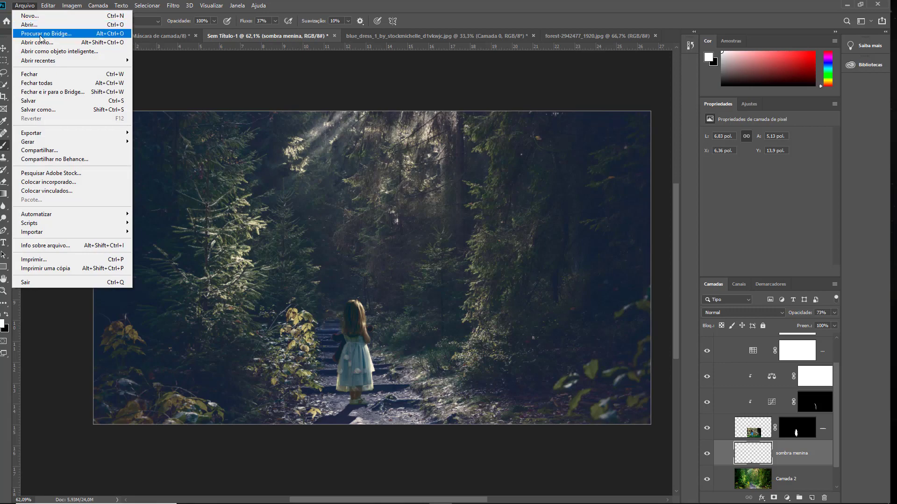
click(42, 25)
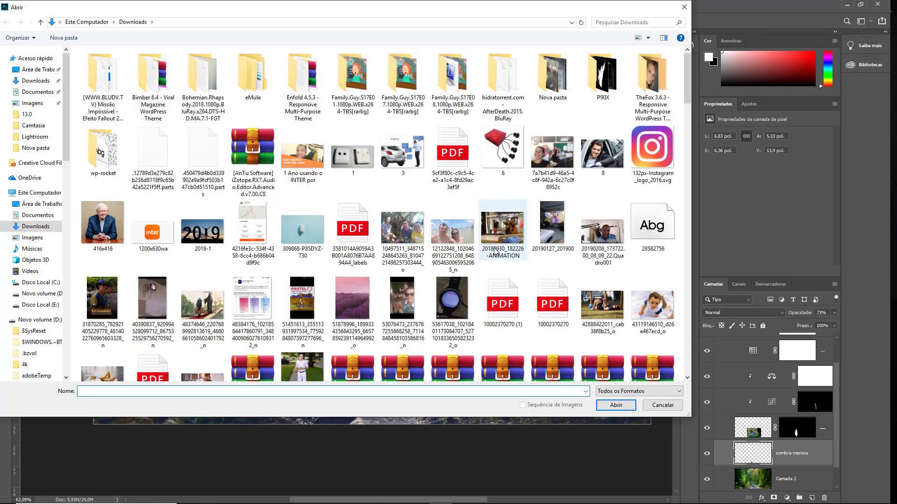
scroll(514, 266, down, 2)
scroll(523, 264, down, 3)
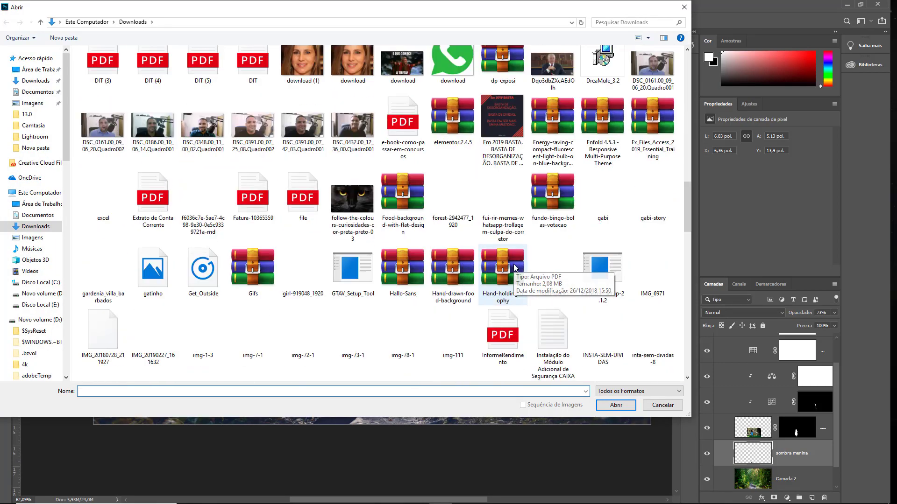
scroll(537, 263, down, 3)
scroll(551, 262, down, 2)
scroll(555, 262, down, 5)
scroll(554, 262, down, 3)
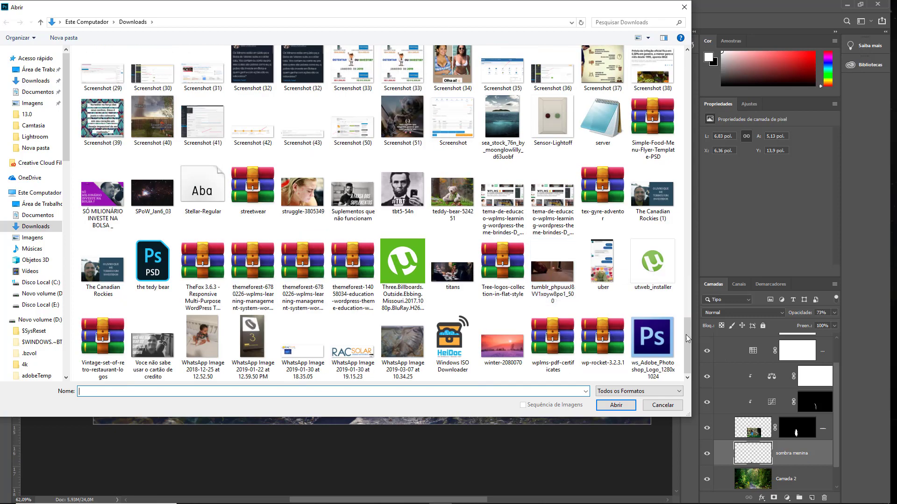
mouse_move(687, 341)
mouse_down()
mouse_move(684, 199)
mouse_move(696, 158)
mouse_up()
click(476, 223)
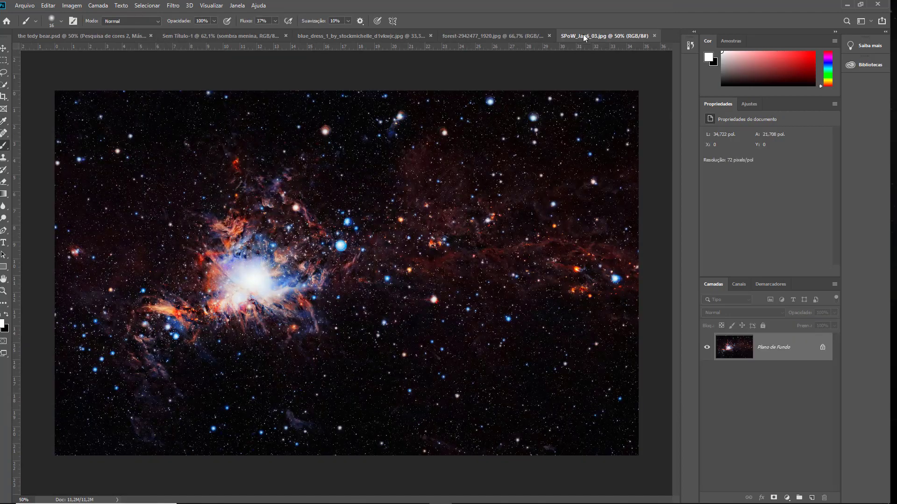
Drag the nebula into Sem Título-1 and move Camada 4 to the top of the stack.
mouse_move(591, 36)
mouse_down()
mouse_move(597, 276)
mouse_move(546, 33)
mouse_up()
key(v)
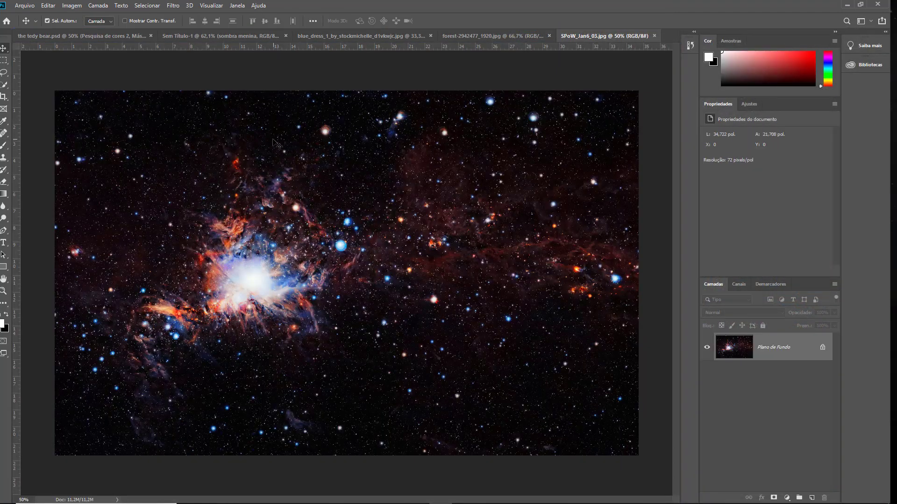
mouse_move(350, 166)
mouse_down()
mouse_move(273, 185)
mouse_move(326, 319)
mouse_up()
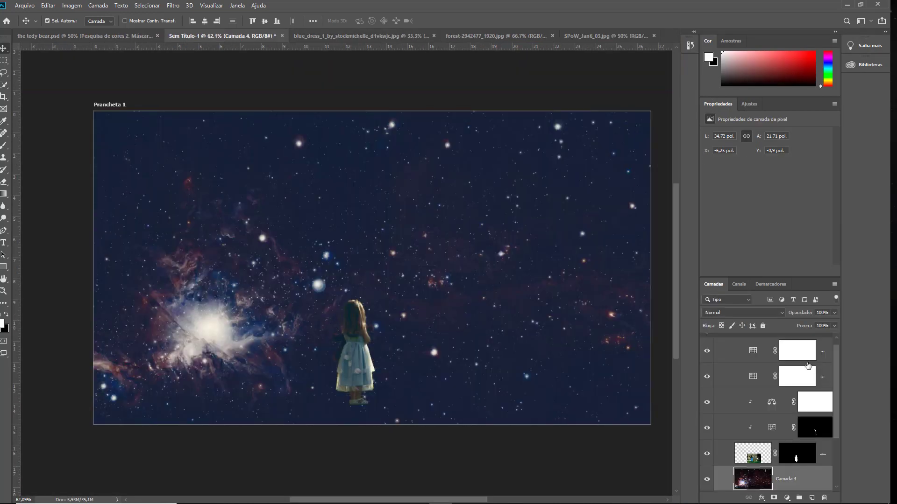
drag(778, 473, 782, 359)
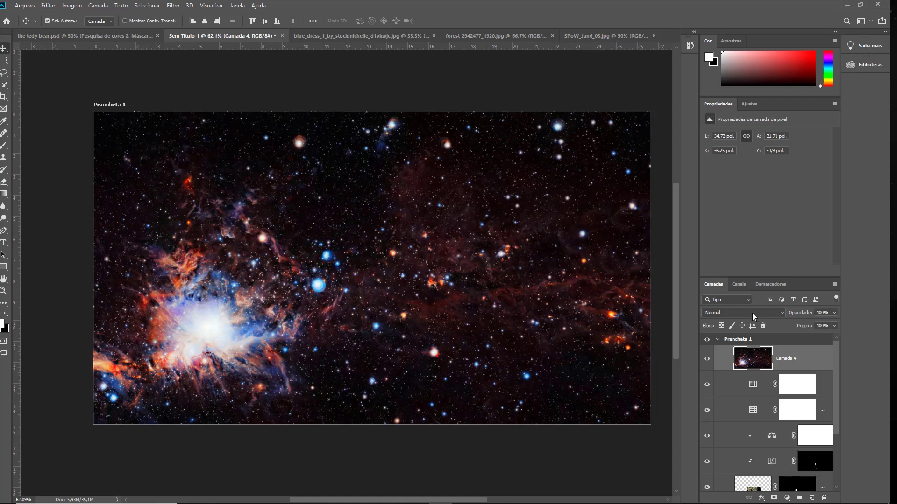
Set the nebula layer Camada 4's blend mode to Divisão.
click(753, 314)
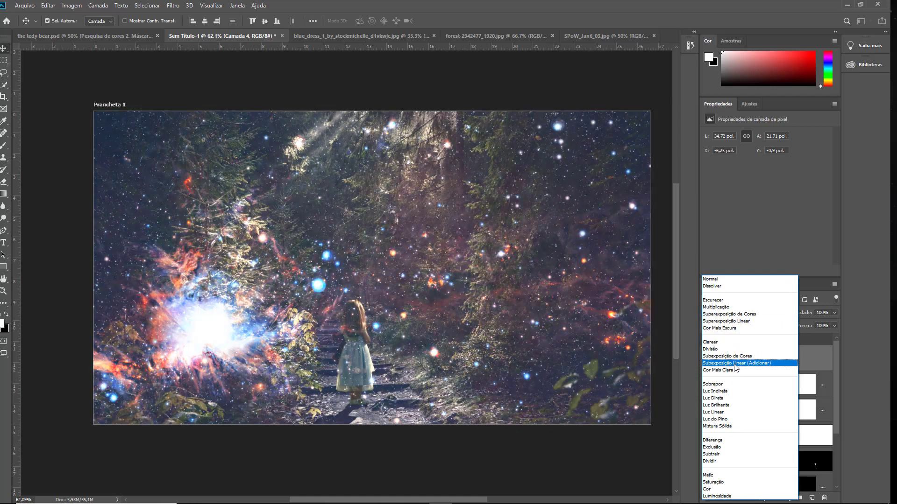
click(736, 369)
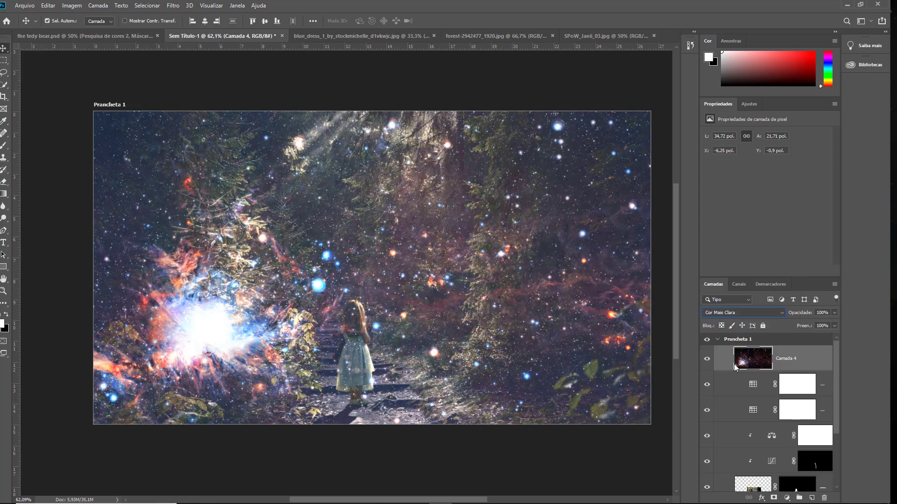
key(Up)
key(Up)
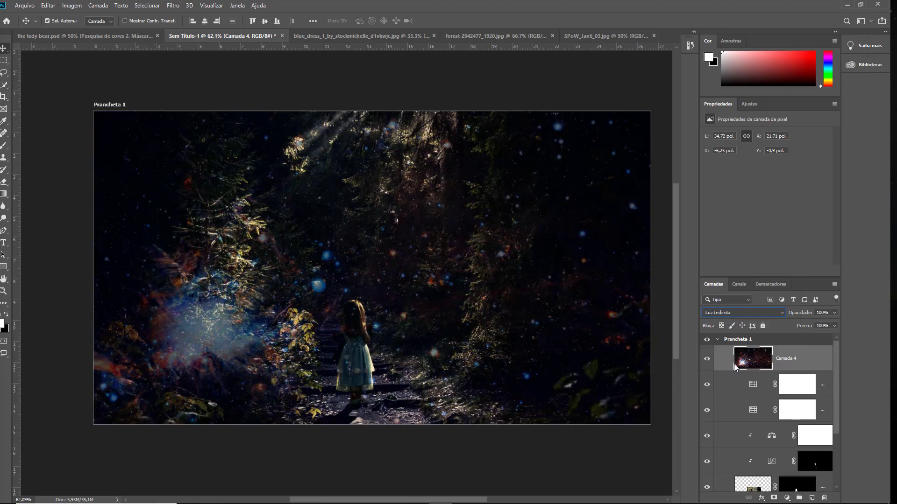
key(Up)
drag(448, 321, 448, 322)
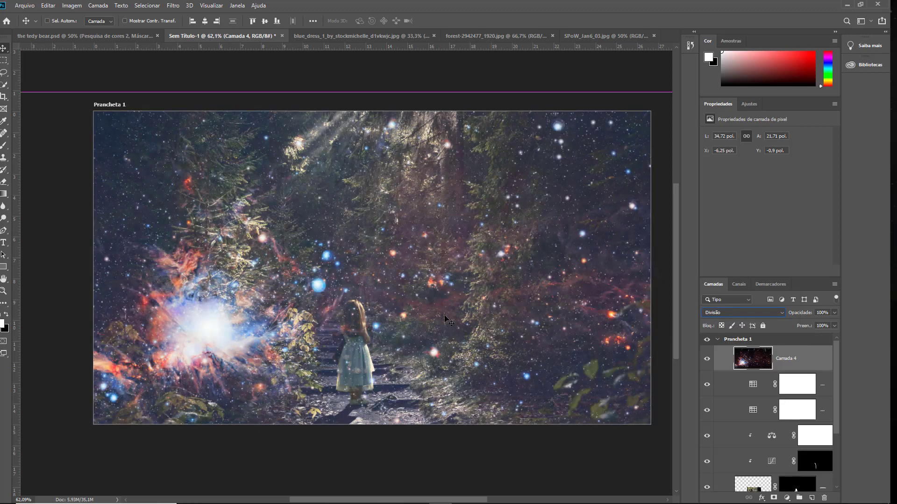
Rotate the nebula about 106° and move its bright core above the path.
key(ctrl)
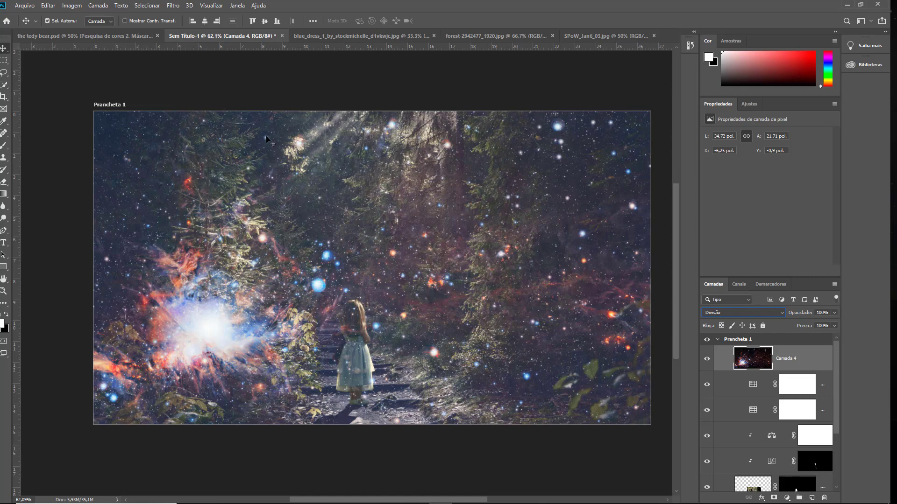
key(ctrl+t)
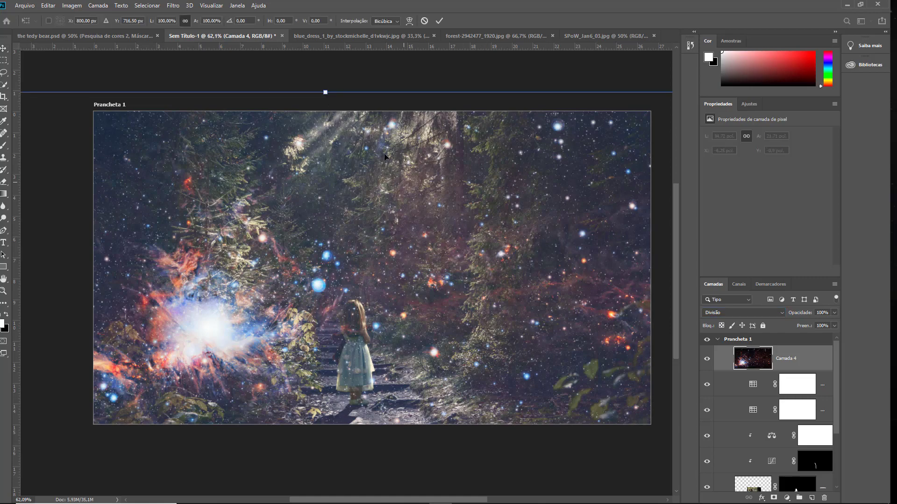
mouse_move(376, 71)
mouse_down()
mouse_move(536, 314)
mouse_move(450, 280)
mouse_up()
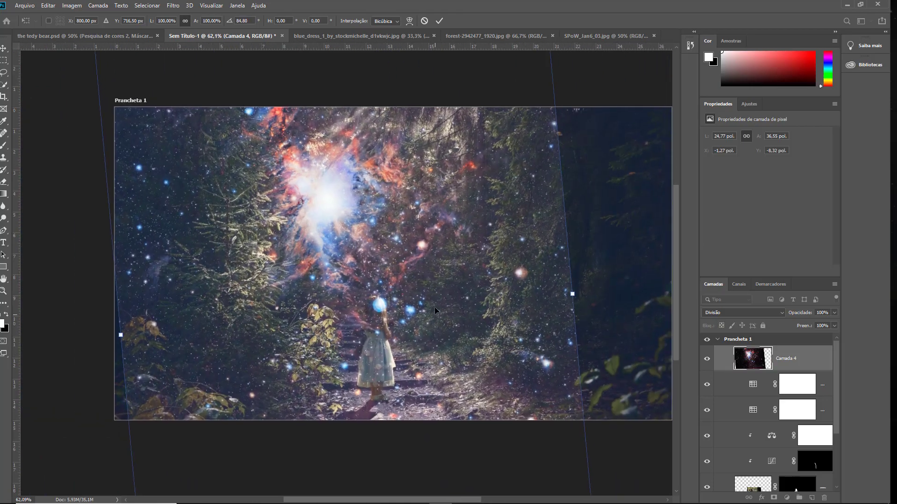
mouse_move(426, 210)
mouse_down()
mouse_move(460, 193)
mouse_move(508, 130)
mouse_up()
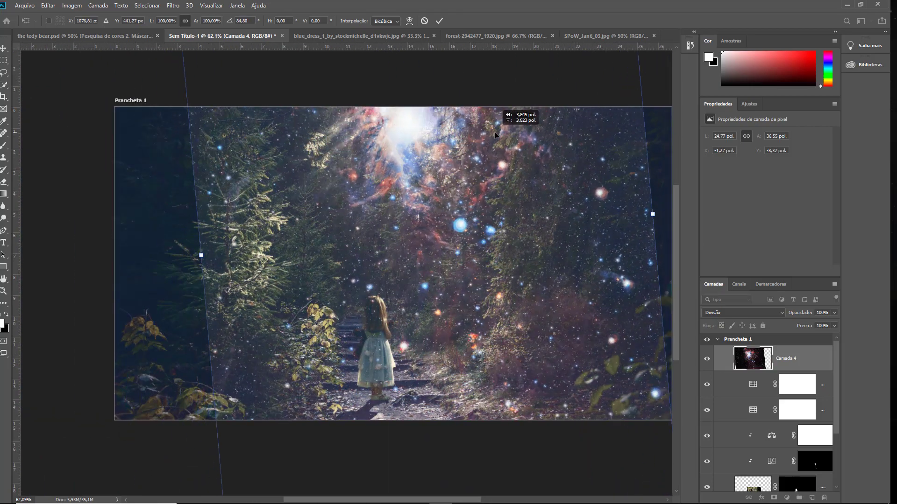
drag(502, 272, 360, 297)
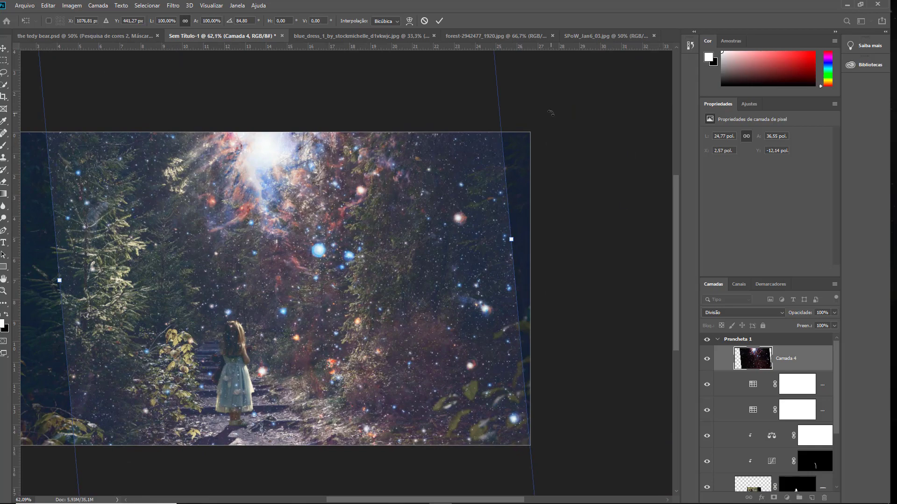
drag(553, 118, 585, 213)
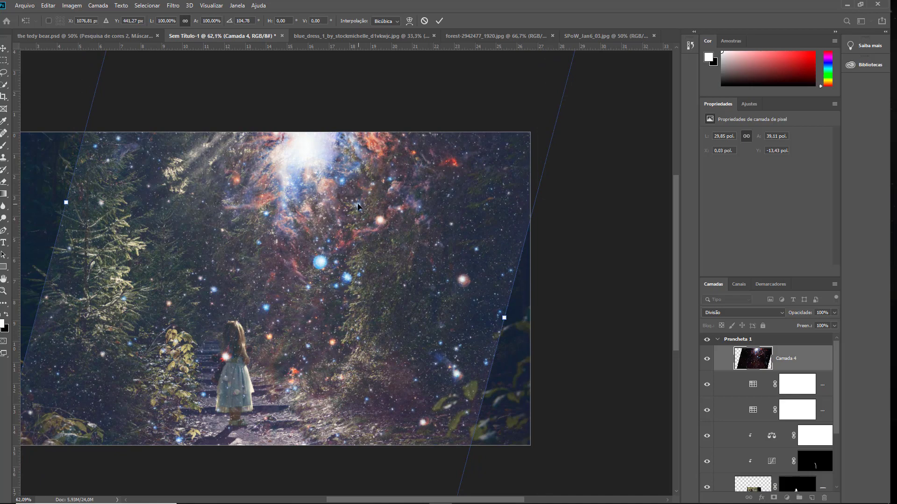
drag(358, 206, 317, 199)
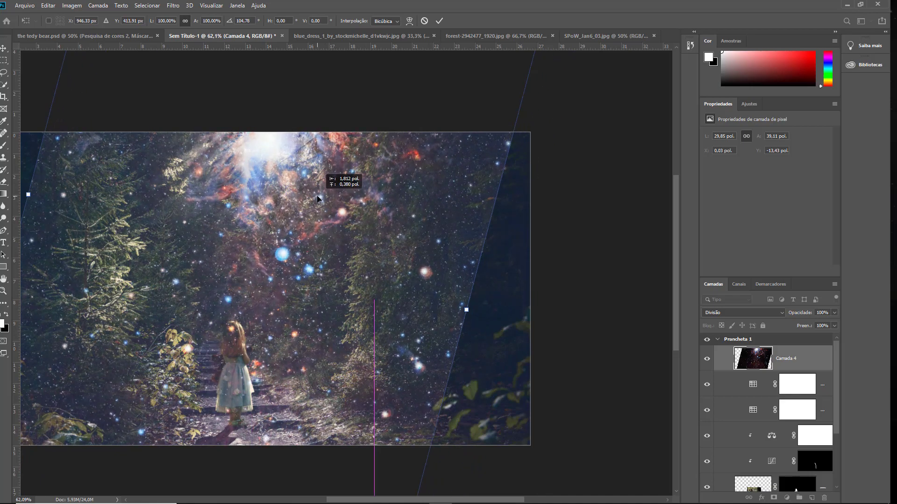
mouse_move(564, 168)
mouse_down()
mouse_move(570, 172)
mouse_move(390, 269)
mouse_move(383, 256)
mouse_up()
key(Return)
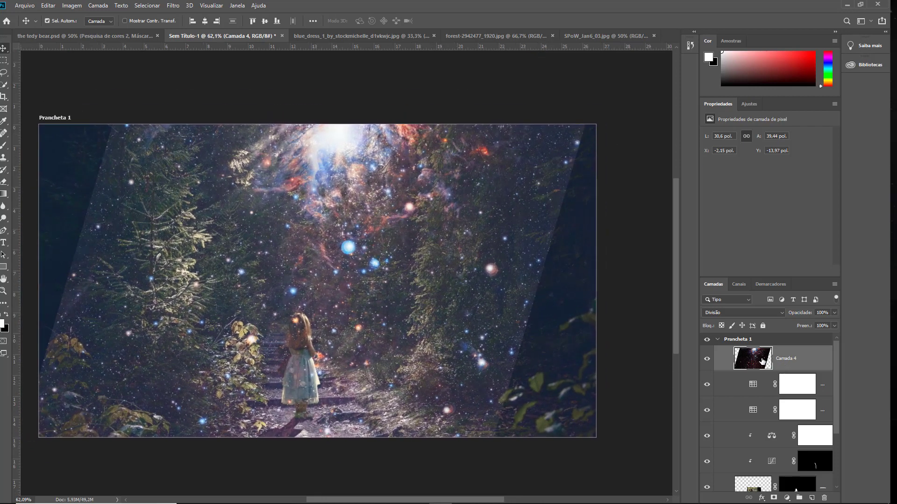
Open Blending Options for Camada 4 from its layer context menu.
right_click(805, 359)
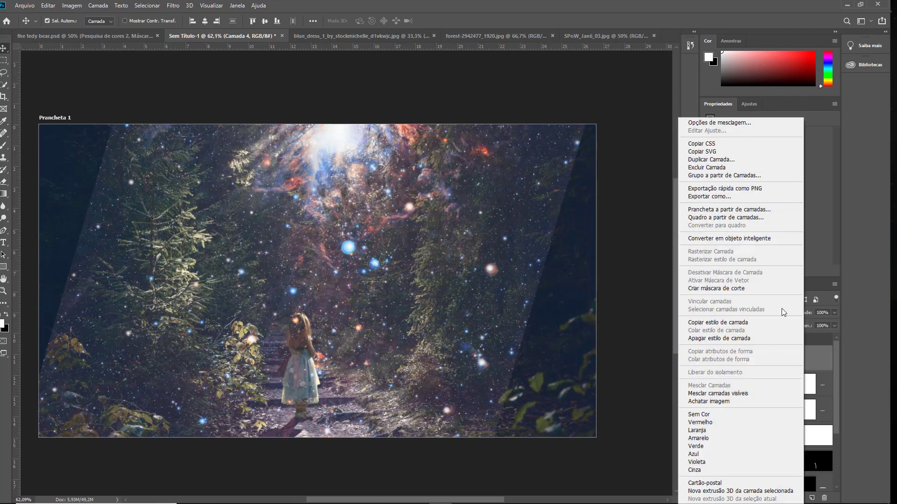
click(875, 335)
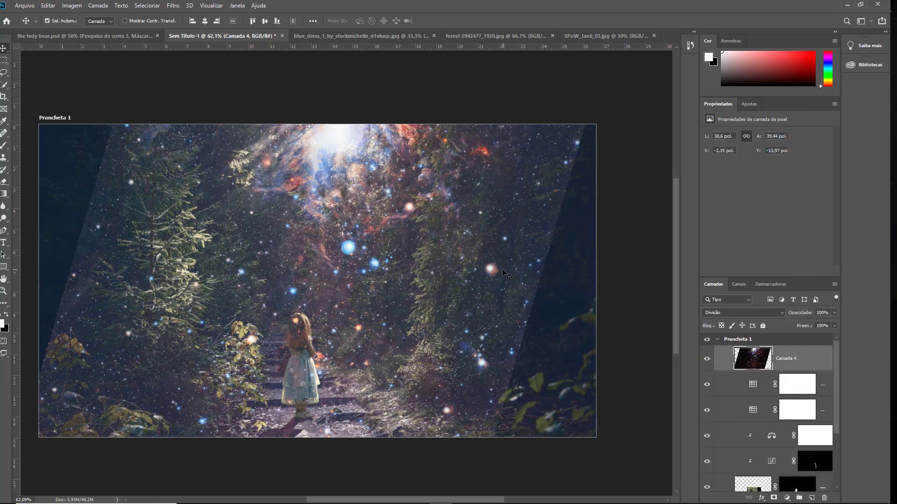
right_click(805, 359)
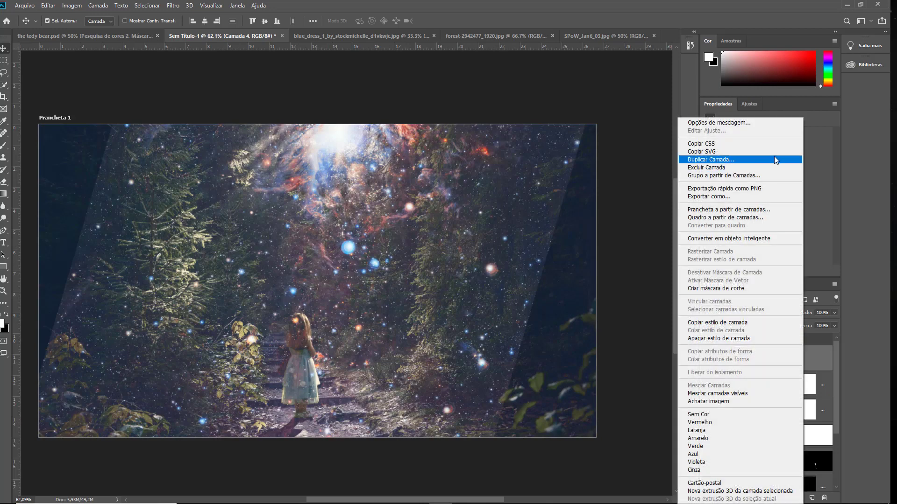
click(668, 196)
key(h)
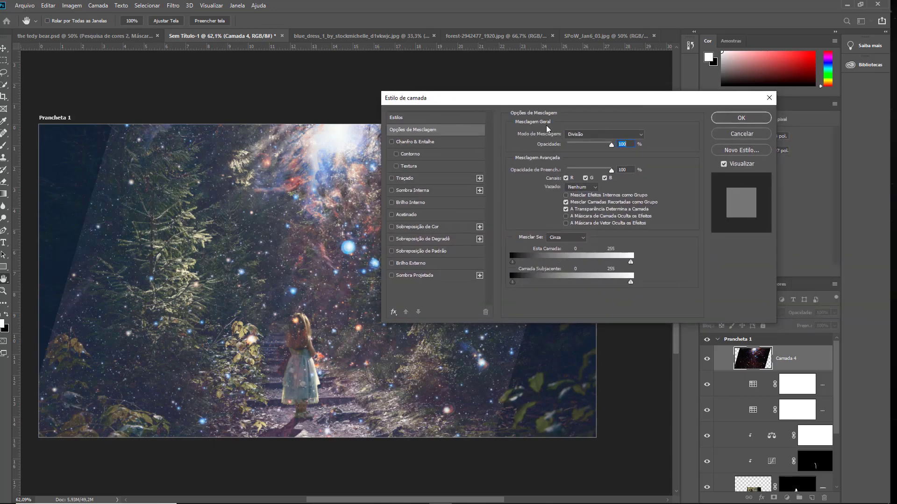
Split the Blend If This Layer black point to 16/80 and apply the setting.
drag(542, 100, 601, 60)
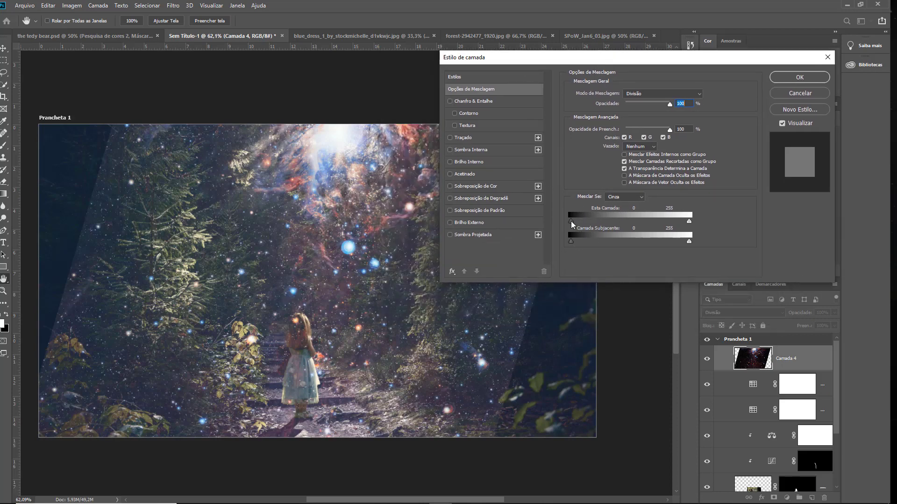
drag(571, 220, 565, 223)
mouse_move(573, 221)
mouse_down()
mouse_move(589, 221)
mouse_move(561, 222)
mouse_up()
drag(689, 222, 611, 218)
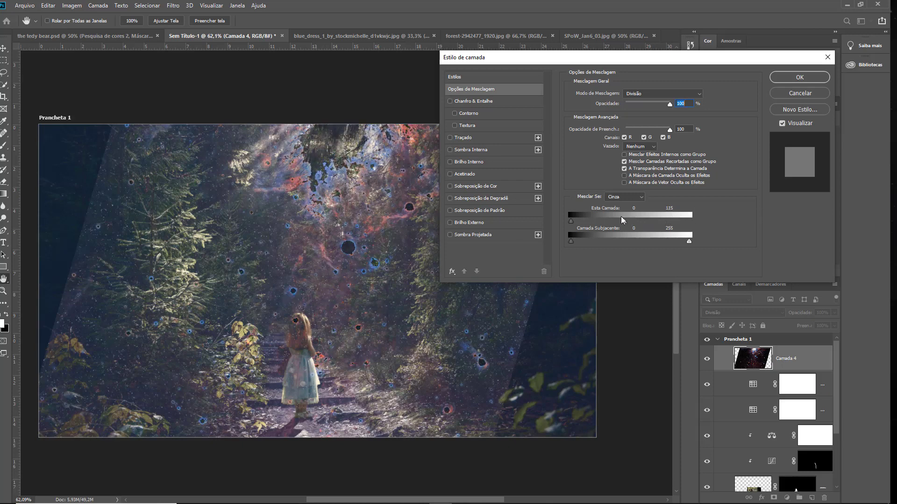
key(ctrl+z)
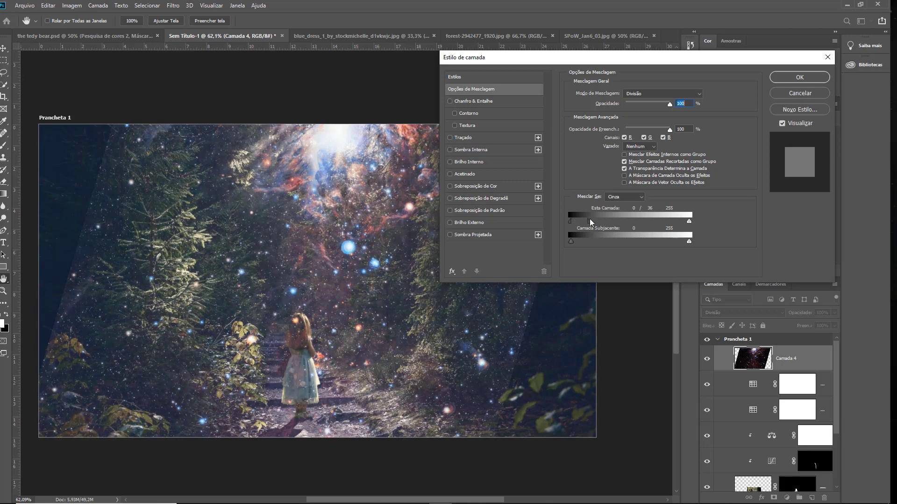
drag(572, 221, 608, 219)
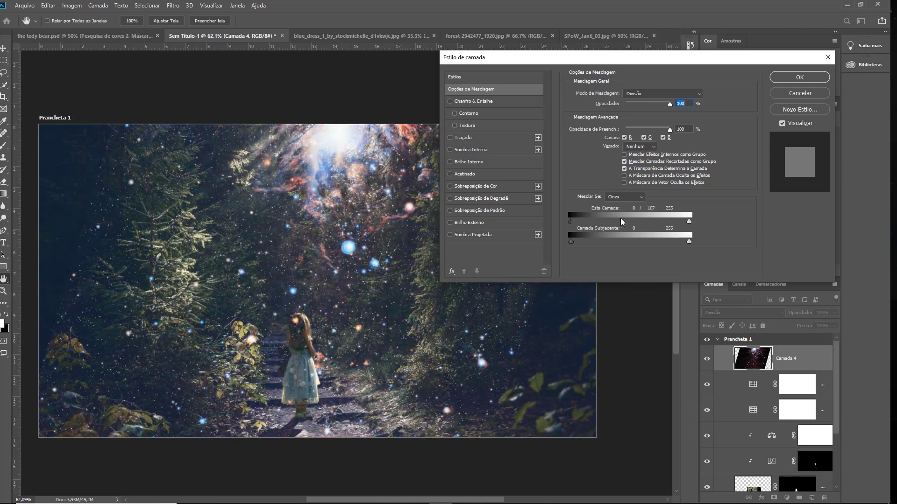
mouse_move(622, 222)
mouse_down()
mouse_move(596, 223)
mouse_move(669, 229)
mouse_up()
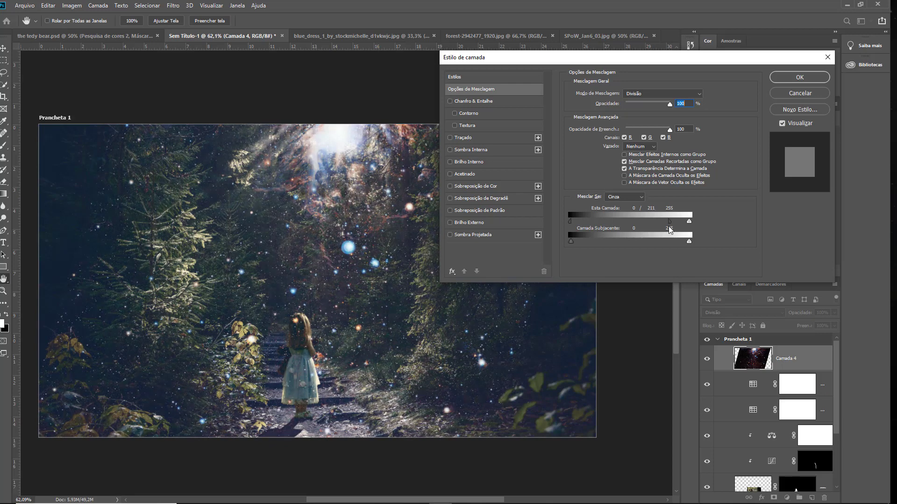
drag(594, 225, 608, 227)
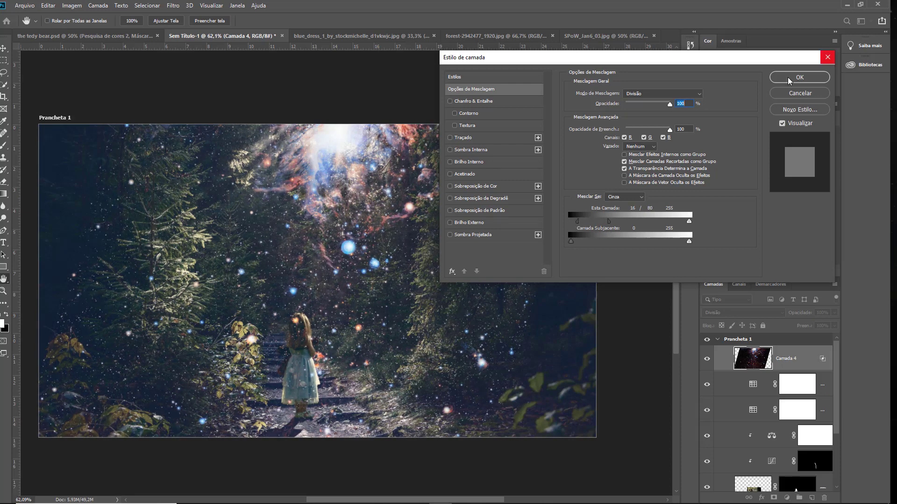
click(800, 78)
Add a layer mask to the nebula layer and set up an enlarged soft black brush.
scroll(355, 327, up, 2)
scroll(355, 327, down, 1)
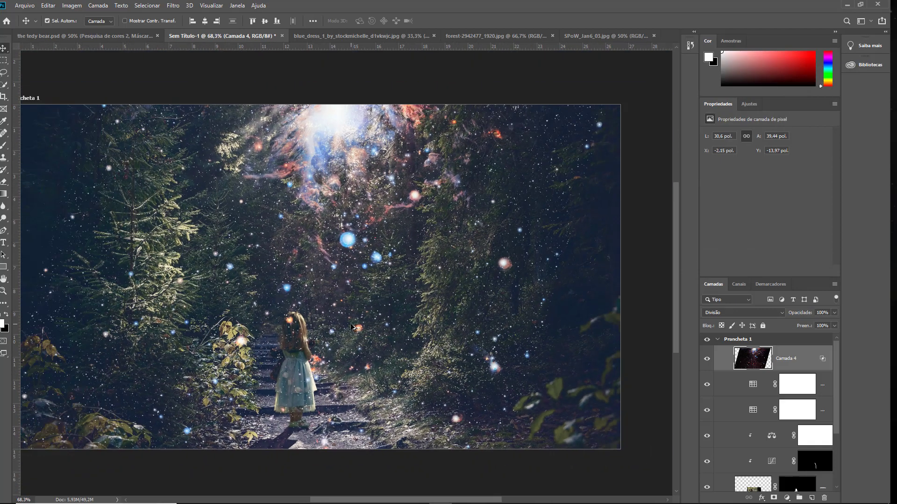
scroll(352, 327, up, 4)
scroll(351, 327, down, 5)
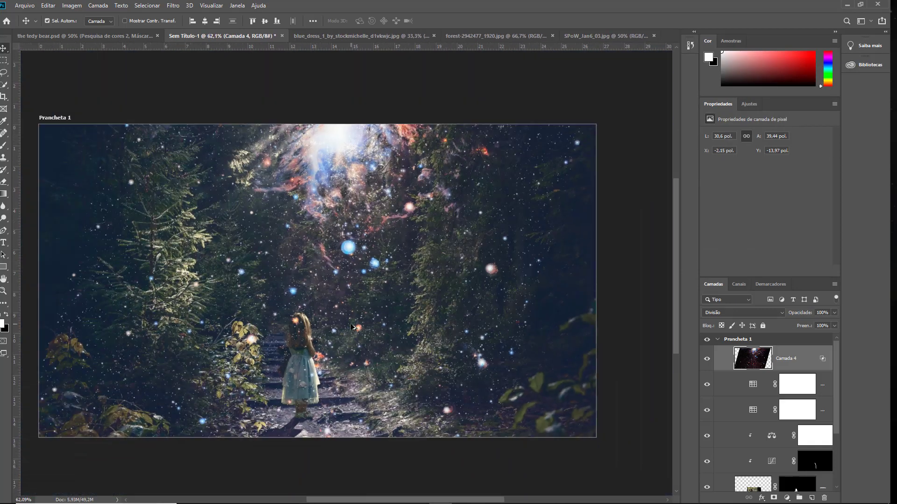
drag(240, 297, 560, 310)
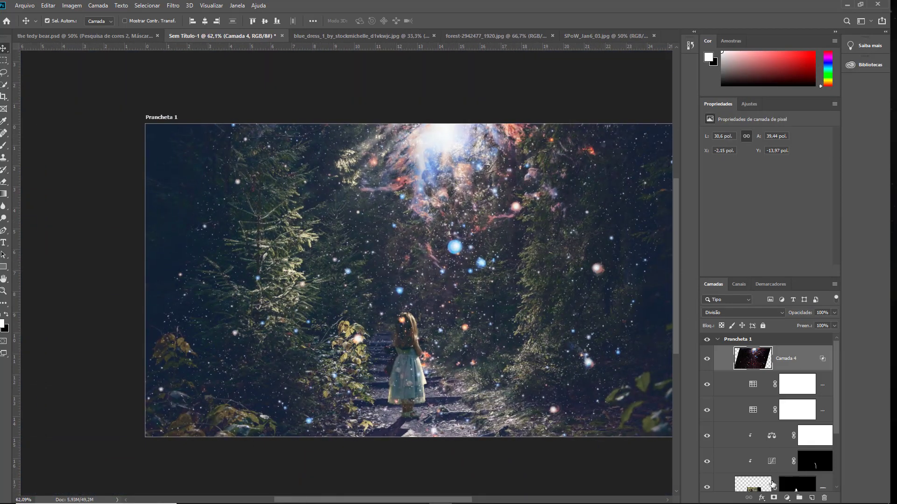
click(774, 498)
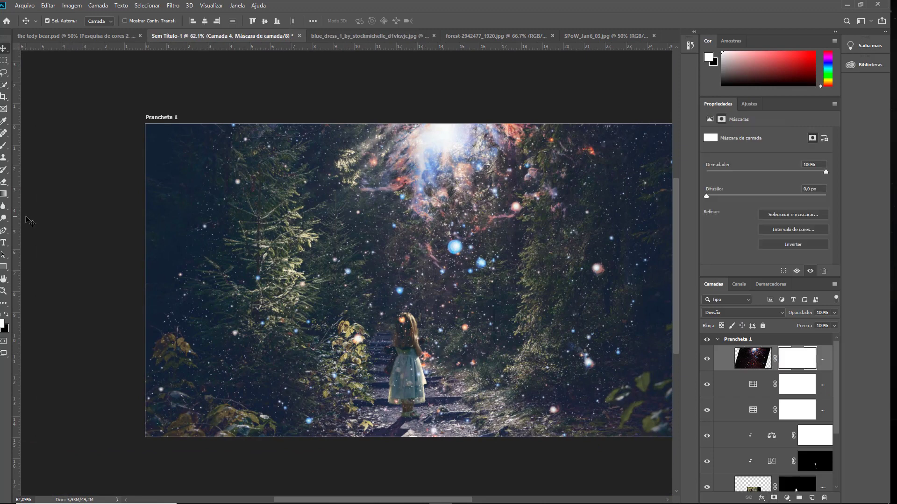
key(b)
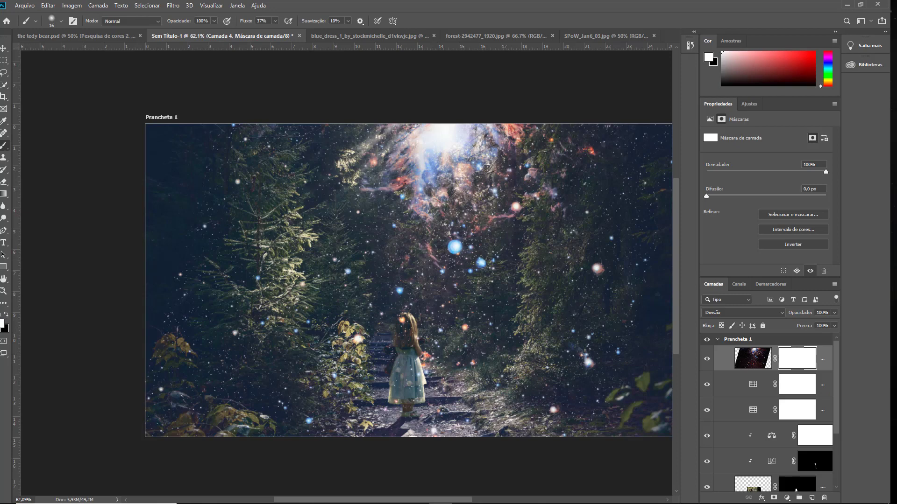
key(x)
right_click(387, 223)
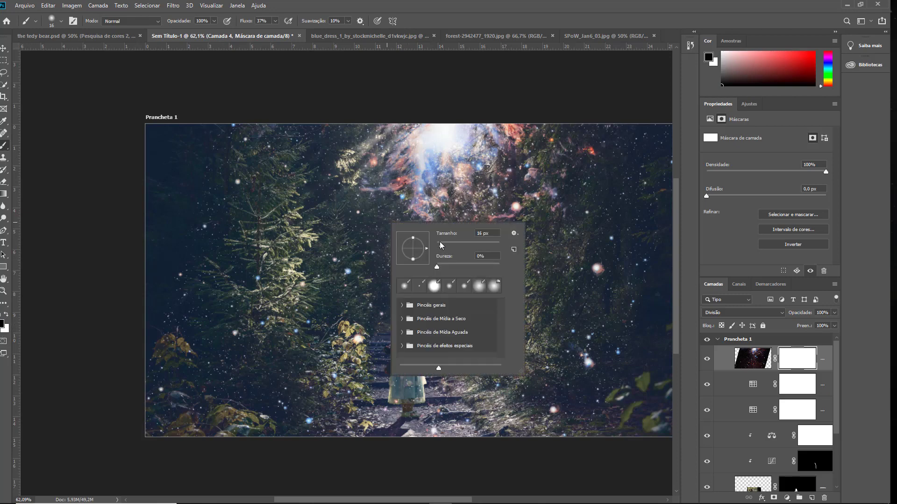
drag(440, 243, 462, 245)
click(153, 331)
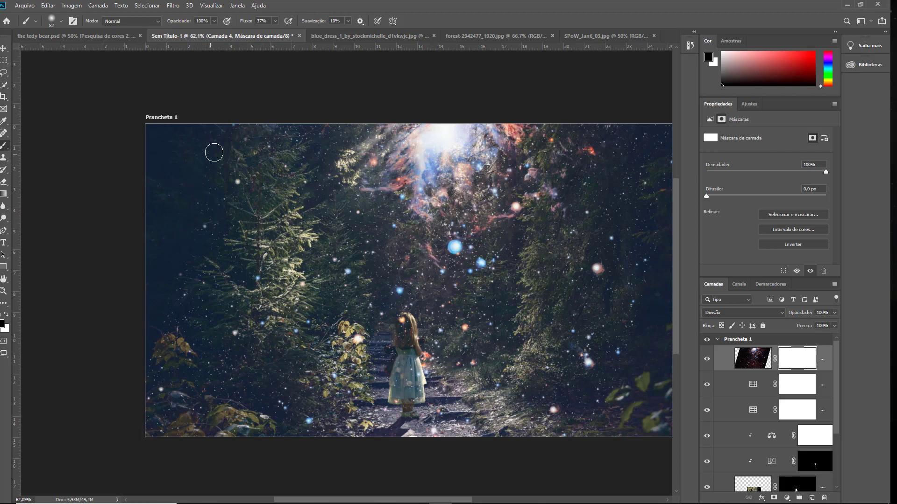
Paint the mask black to hide the stars over the left and right trees.
drag(248, 224, 212, 236)
scroll(512, 313, right, 5)
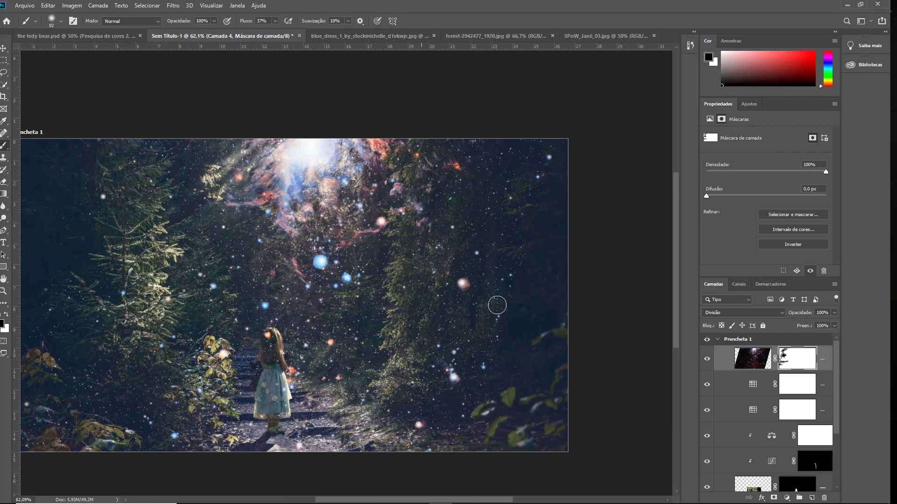
drag(479, 253, 528, 164)
Mask out the stars and glow over the girl's dress, hair and teddy bear.
scroll(257, 408, up, 5)
drag(320, 375, 322, 425)
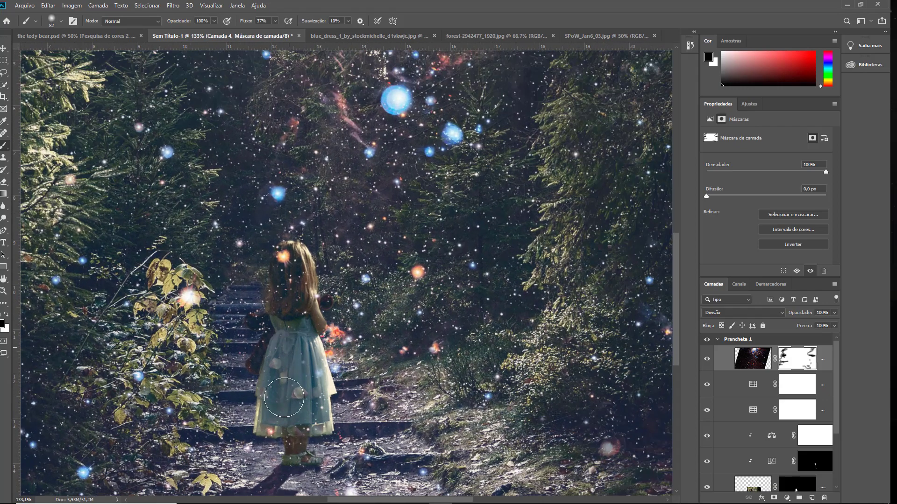
drag(295, 255, 285, 303)
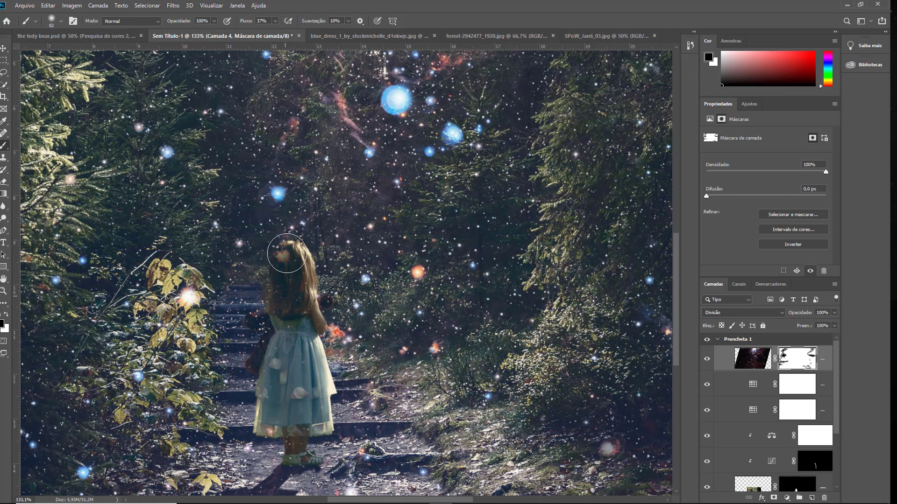
mouse_move(282, 350)
mouse_down()
mouse_move(250, 330)
mouse_move(313, 296)
mouse_up()
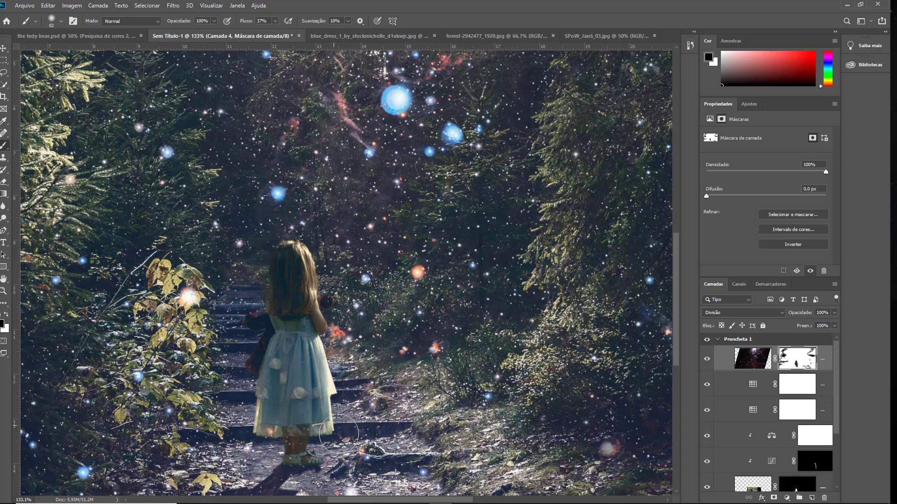
scroll(313, 295, down, 5)
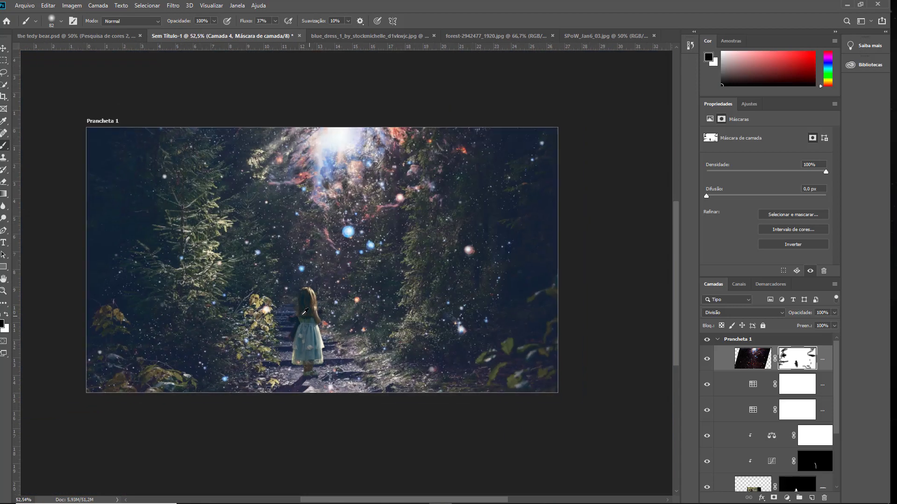
scroll(256, 280, up, 3)
scroll(257, 279, down, 2)
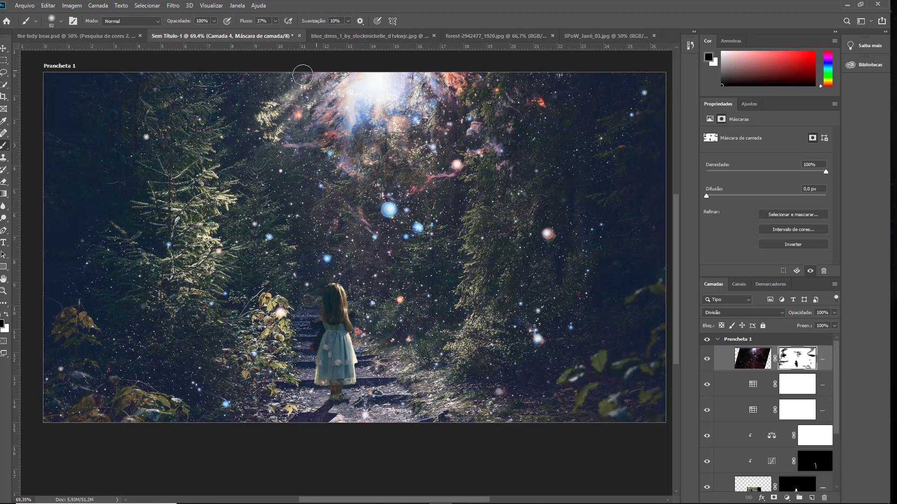
scroll(361, 184, down, 3)
scroll(359, 187, up, 2)
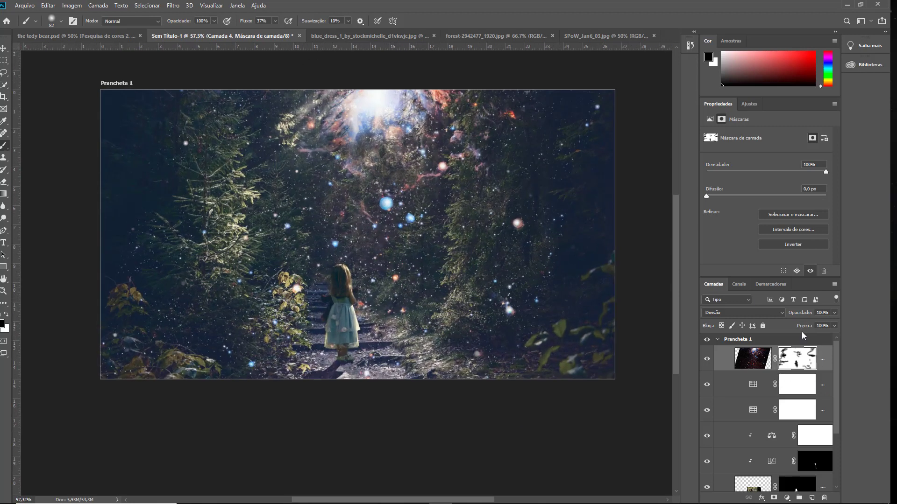
Lower the masked nebula layer's opacity to 81%.
drag(808, 316, 798, 316)
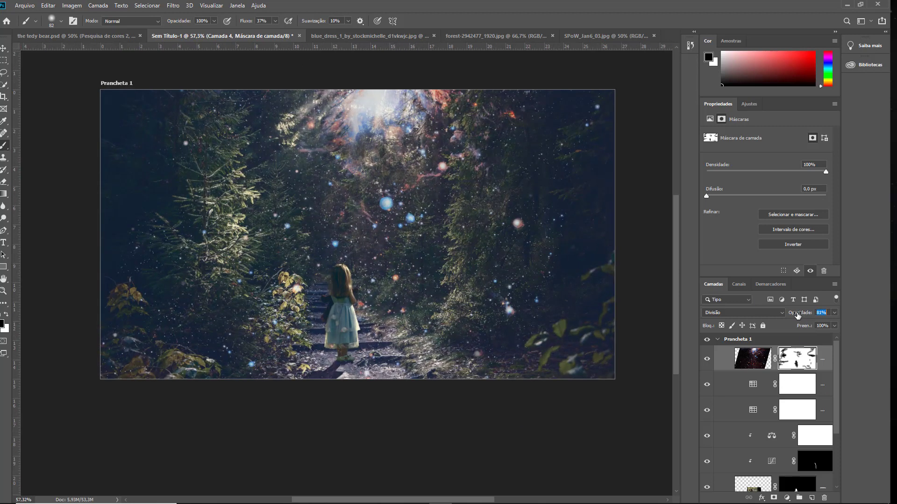
key(Return)
scroll(368, 256, up, 2)
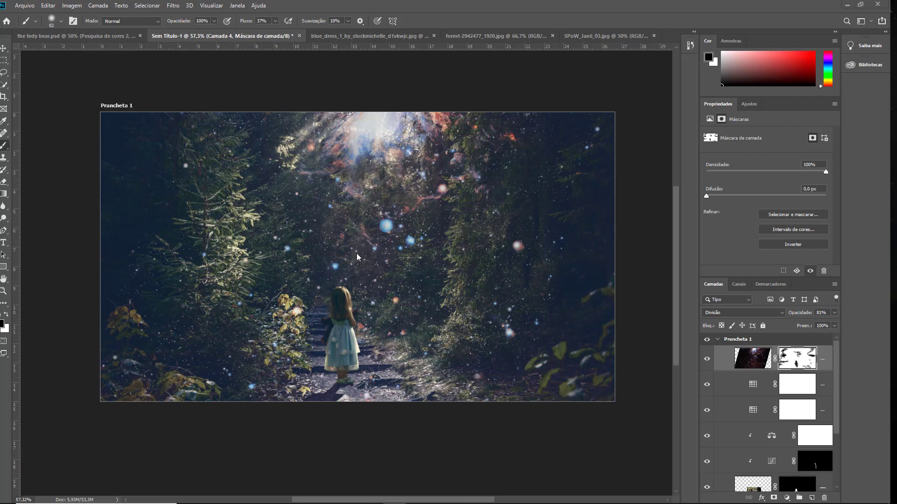
scroll(327, 276, up, 2)
scroll(337, 305, left, 2)
scroll(373, 312, up, 2)
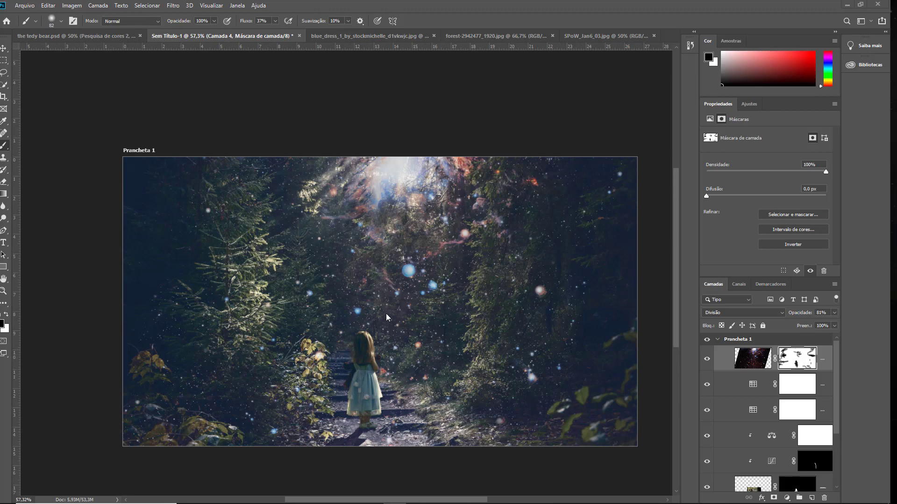
scroll(299, 243, down, 2)
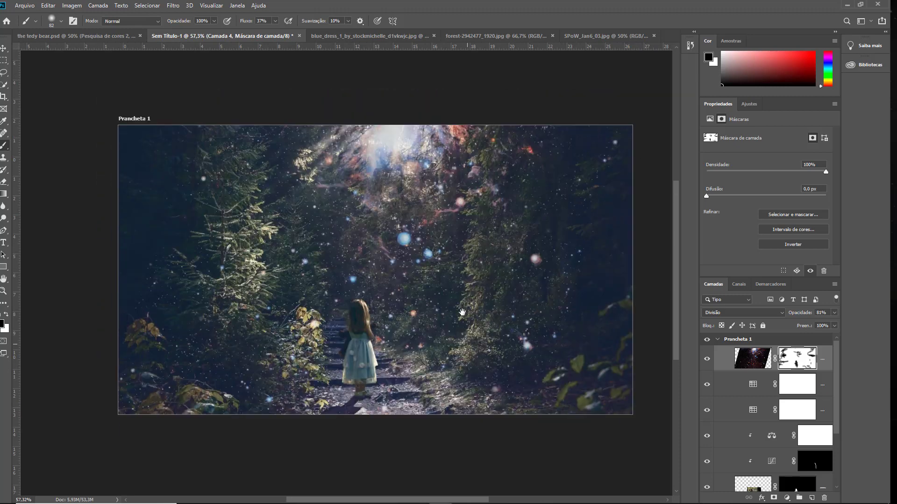
click(25, 5)
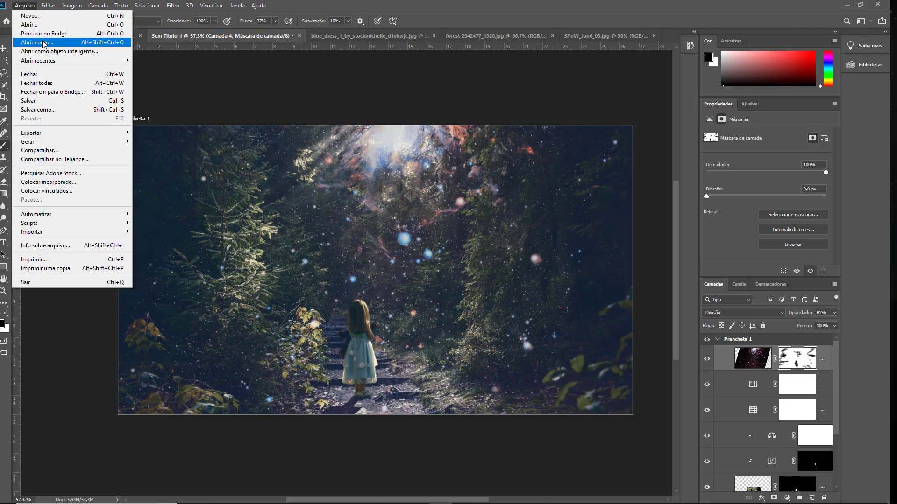
Open teddy-bear-524251.jpg from Downloads, leaving its missing colour profile unmanaged.
click(43, 43)
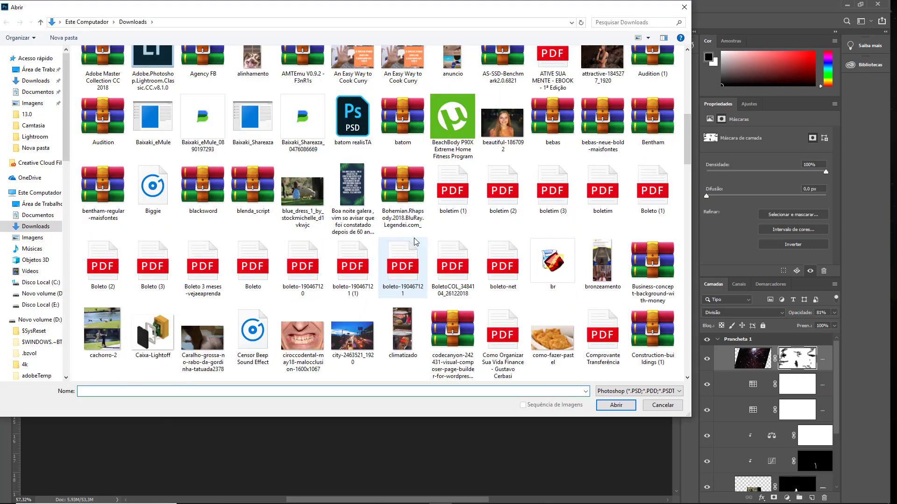
scroll(415, 241, down, 5)
double_click(478, 227)
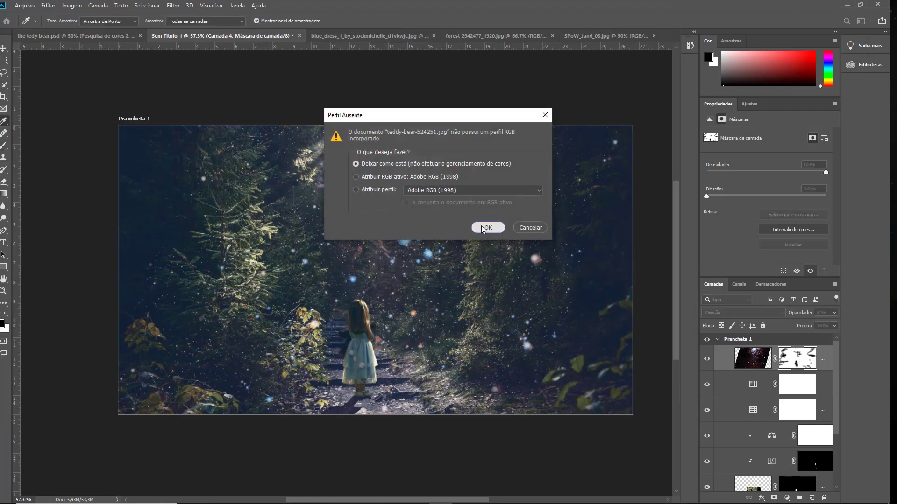
click(481, 225)
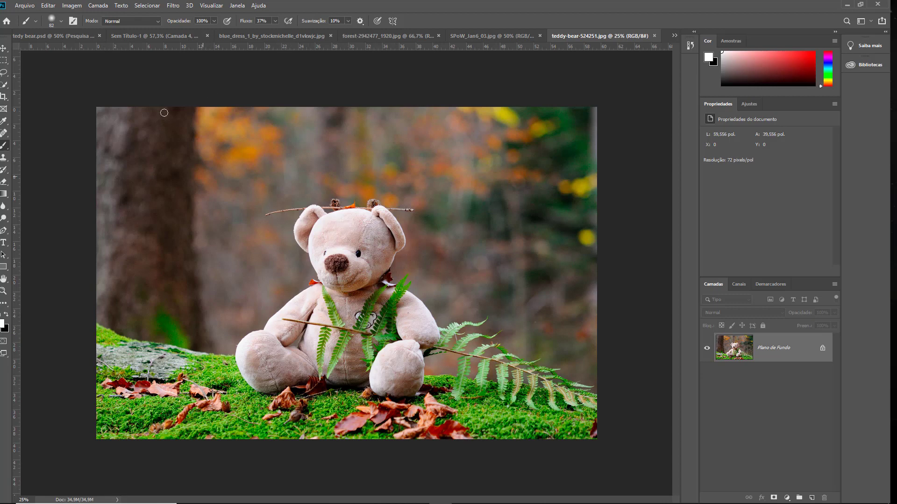
Select the teddy bear and fern in Select and Mask and output them as a layer mask.
click(147, 6)
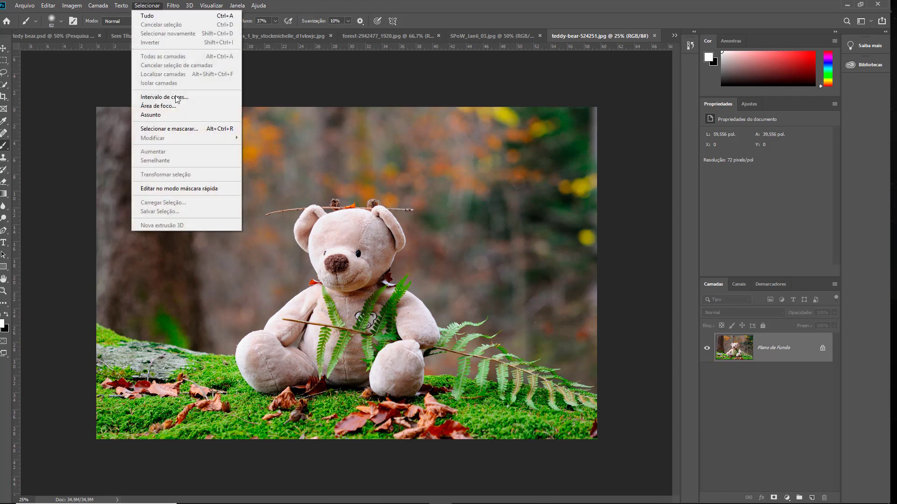
click(182, 129)
mouse_move(344, 215)
mouse_down()
mouse_move(314, 238)
mouse_move(376, 246)
mouse_up()
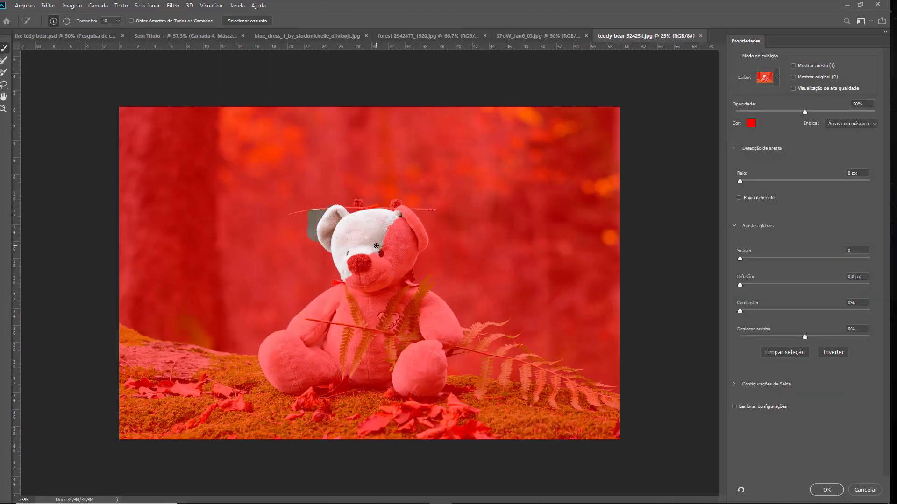
key(ctrl+z)
drag(339, 216, 389, 256)
drag(401, 218, 413, 232)
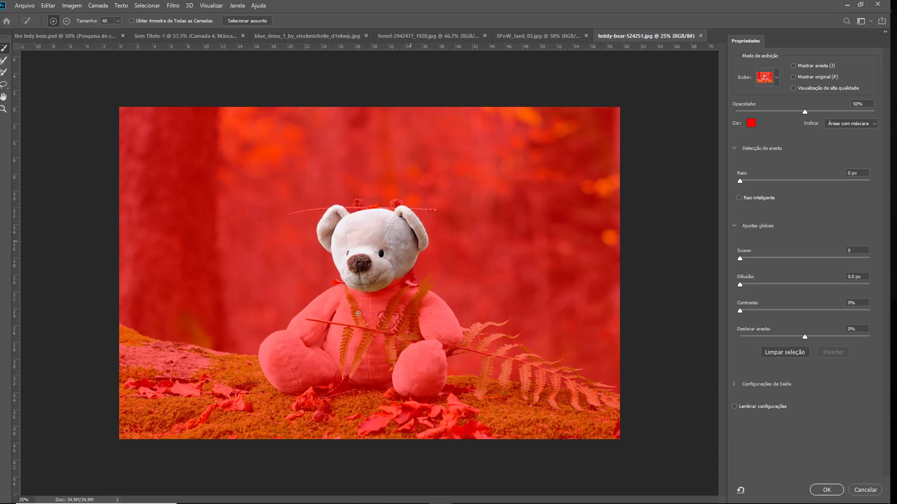
drag(358, 313, 289, 363)
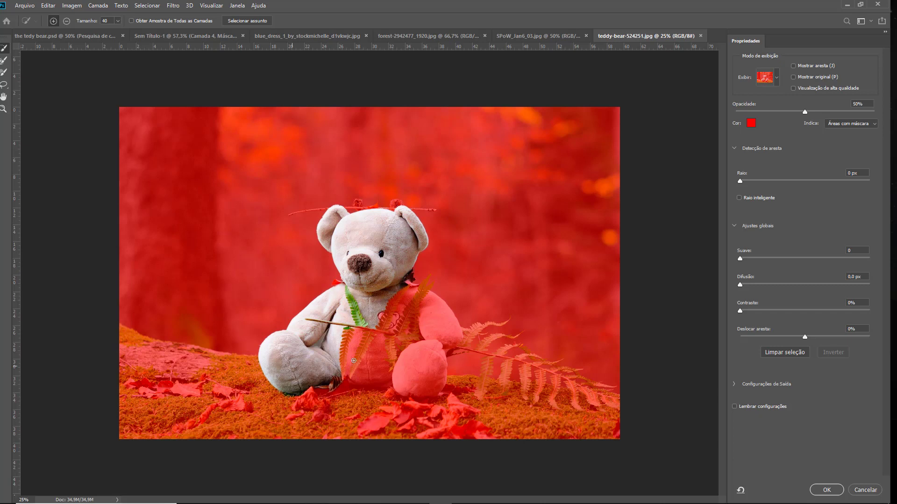
drag(353, 360, 421, 374)
drag(426, 316, 436, 320)
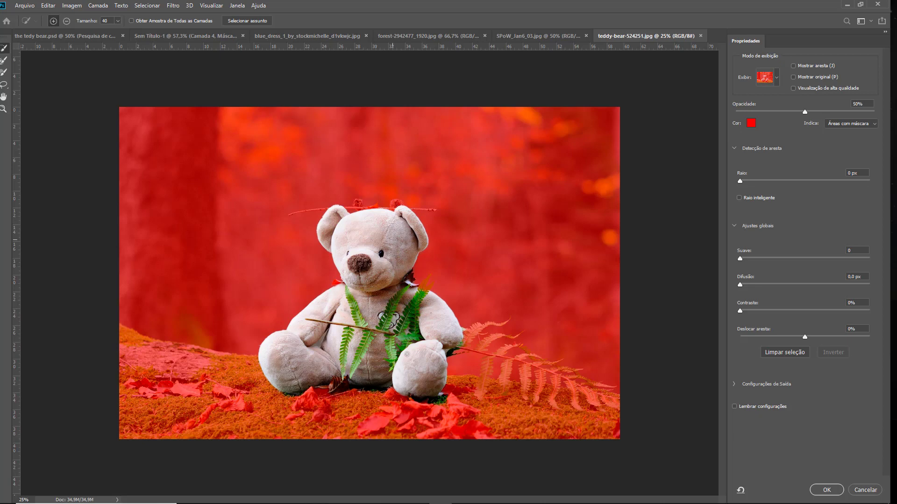
click(827, 490)
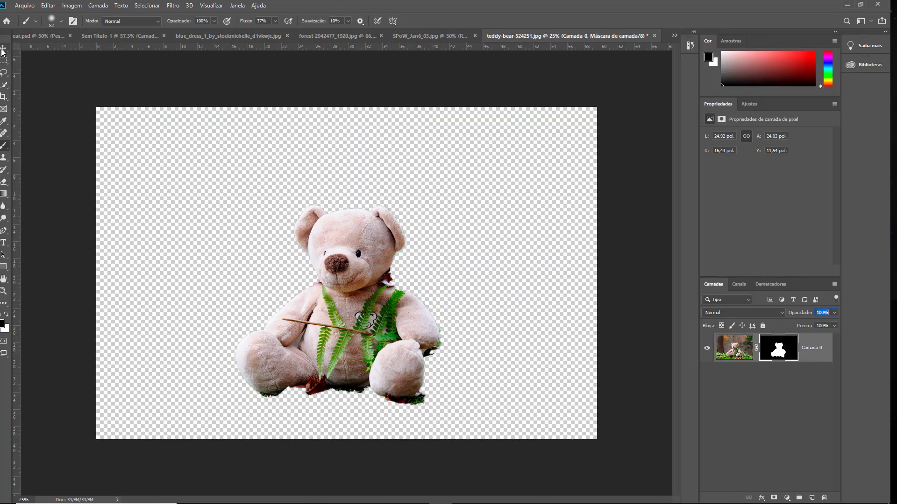
Move the masked bear into Sem Título-1 and scale it large beside the girl on the path.
key(v)
mouse_move(334, 248)
mouse_down()
mouse_move(242, 41)
mouse_move(427, 34)
mouse_move(172, 36)
mouse_move(429, 293)
mouse_up()
key(ctrl+t)
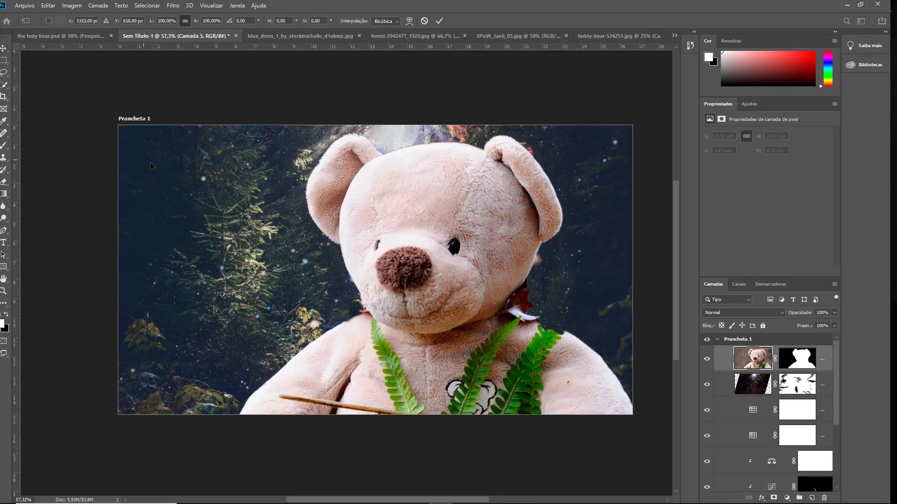
drag(150, 166, 225, 144)
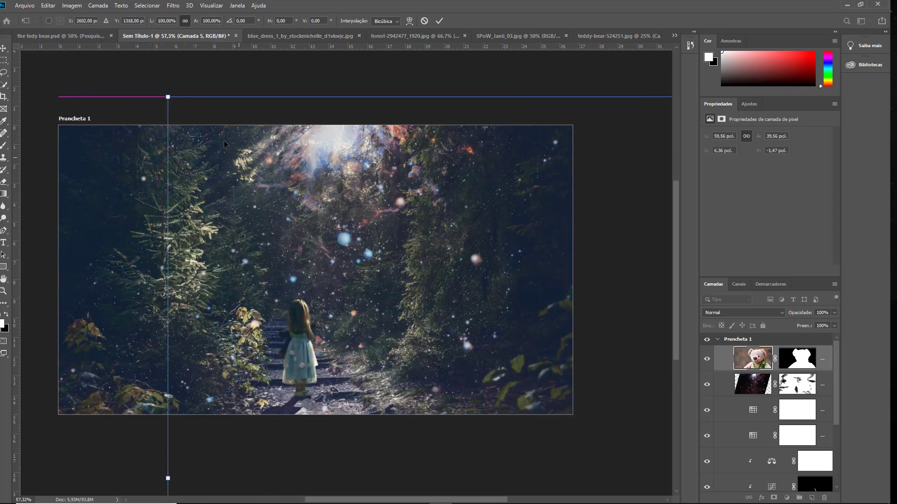
mouse_move(168, 97)
mouse_down()
mouse_move(609, 382)
mouse_move(157, 130)
mouse_up()
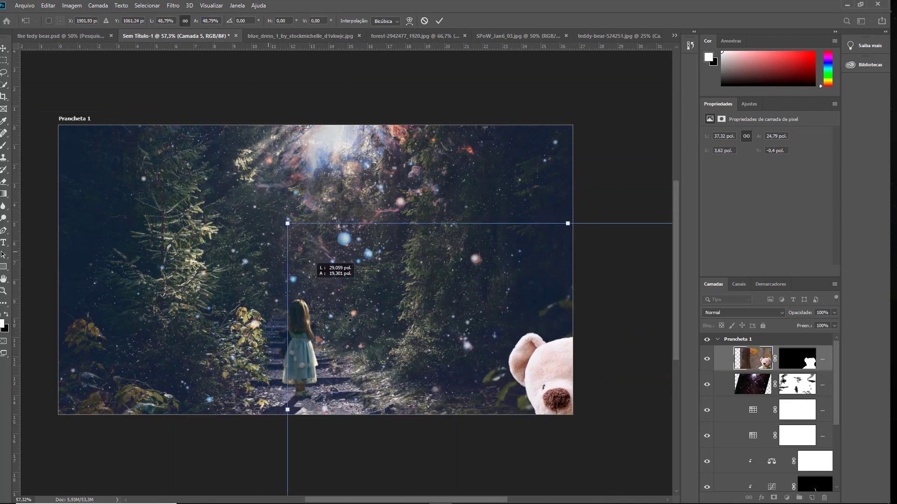
mouse_move(128, 118)
mouse_down()
mouse_move(206, 133)
mouse_move(210, 150)
mouse_up()
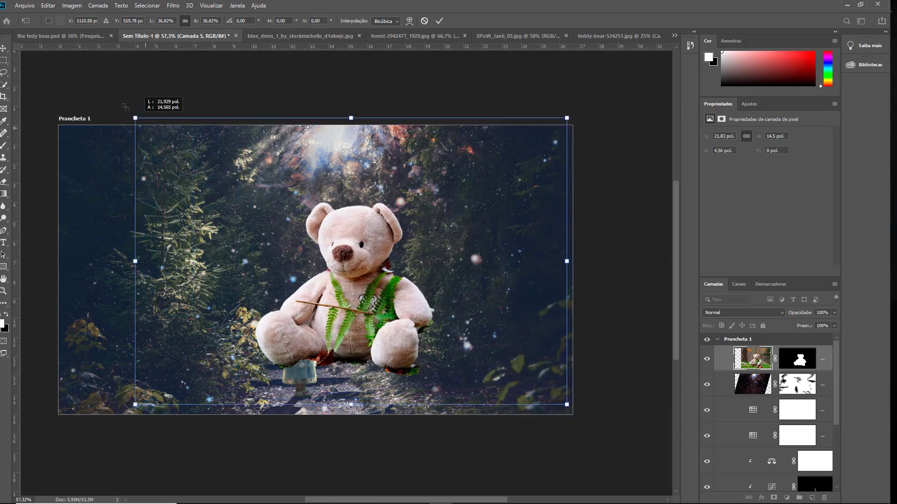
drag(146, 126, 34, 54)
mouse_move(291, 223)
mouse_down()
mouse_move(304, 288)
mouse_move(255, 235)
mouse_move(442, 238)
mouse_up()
key(Return)
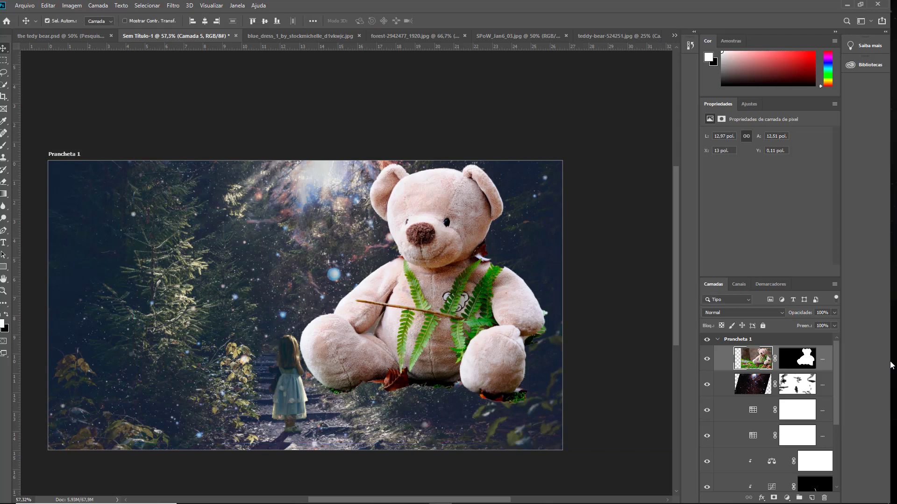
Reorder the bear layer so it sits below the two adjustment layers.
drag(738, 361, 754, 435)
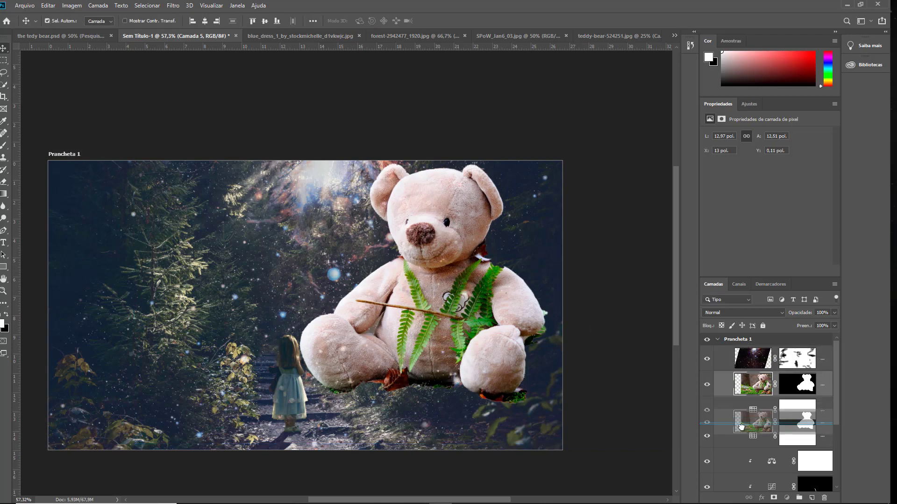
key(ctrl+z)
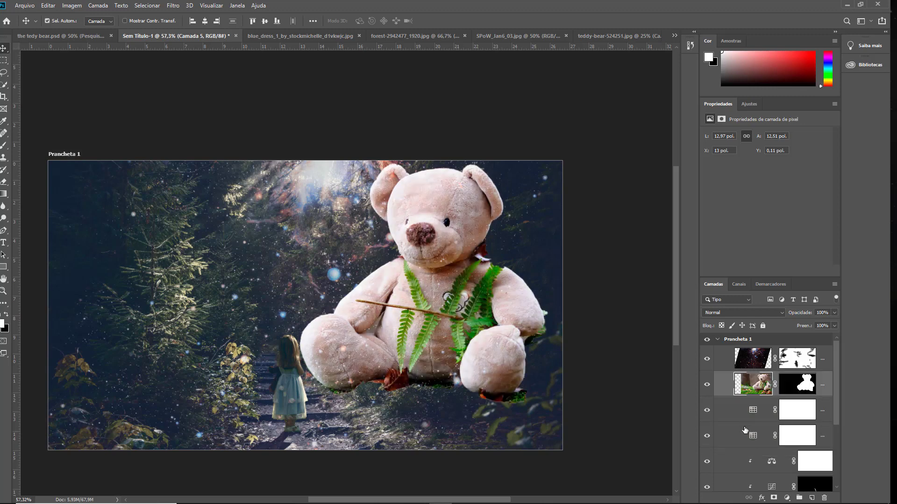
scroll(758, 388, down, 1)
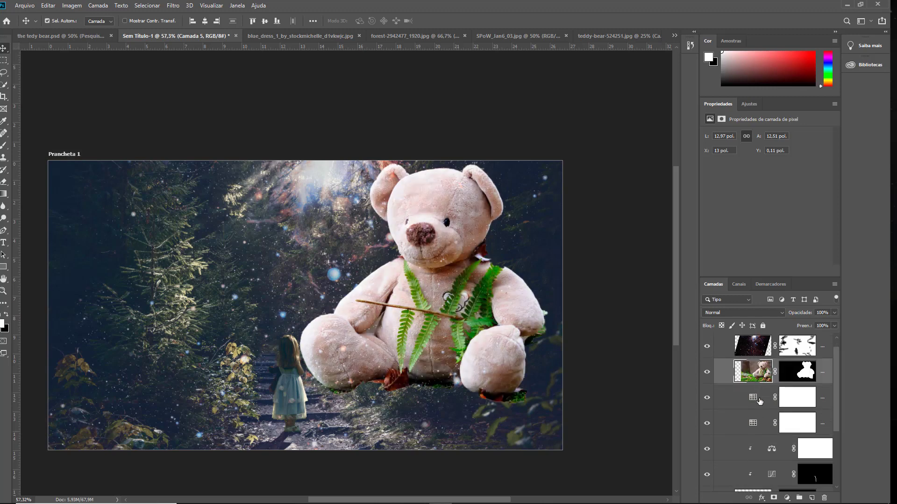
drag(753, 374, 718, 440)
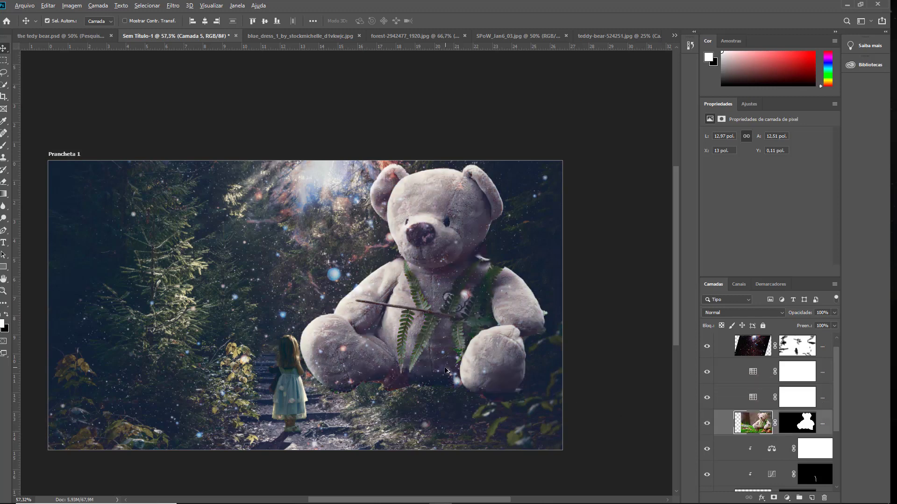
scroll(442, 369, down, 2)
scroll(443, 369, up, 2)
scroll(458, 319, up, 1)
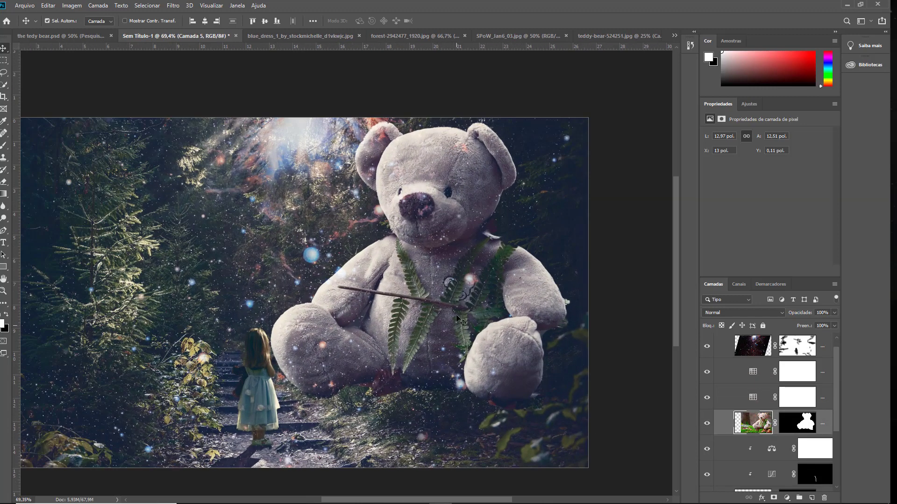
Shift the galaxy star overlay around the bear and nudge the bear into place.
drag(406, 195, 773, 439)
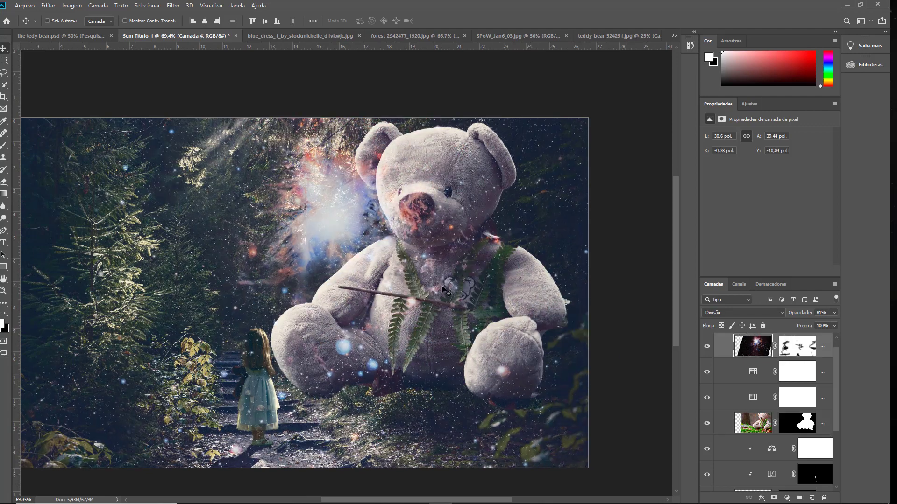
click(481, 236)
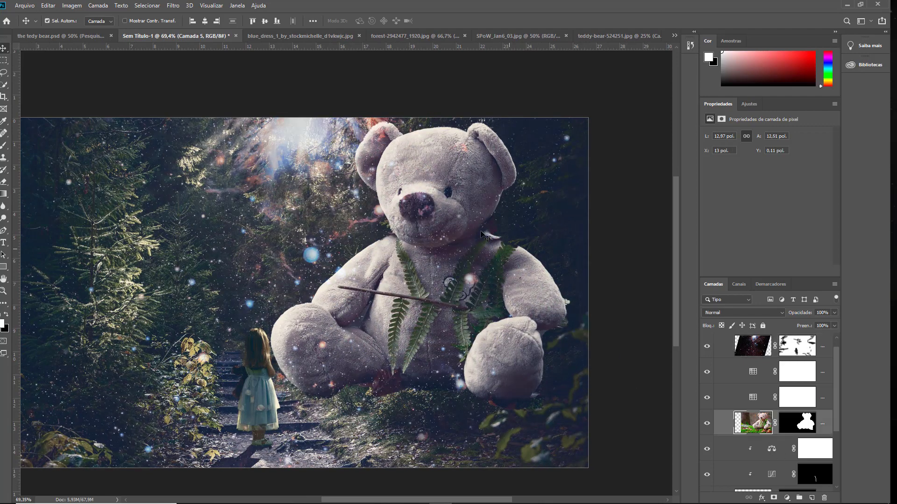
mouse_move(450, 212)
mouse_down()
mouse_move(479, 235)
mouse_move(460, 211)
mouse_move(437, 213)
mouse_move(516, 226)
mouse_move(480, 190)
mouse_move(455, 196)
mouse_up()
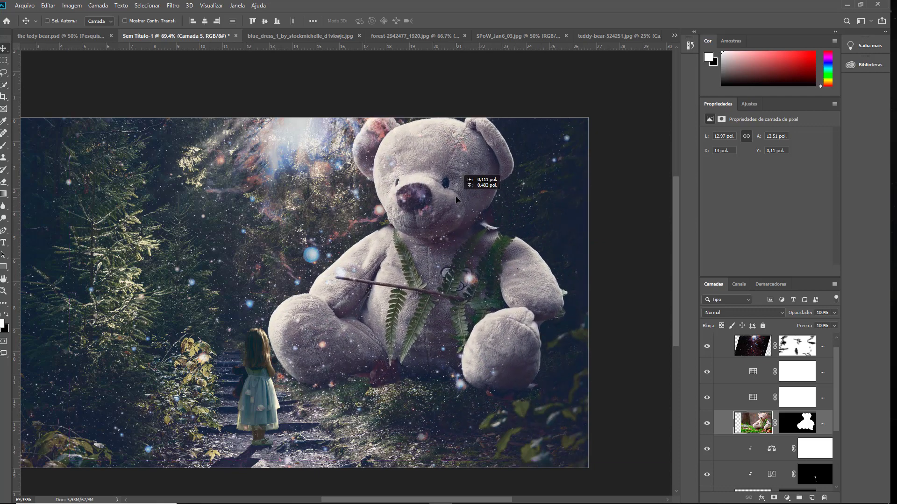
Paint black on the bear's mask to hide its right arm, side and parts of the head.
click(812, 431)
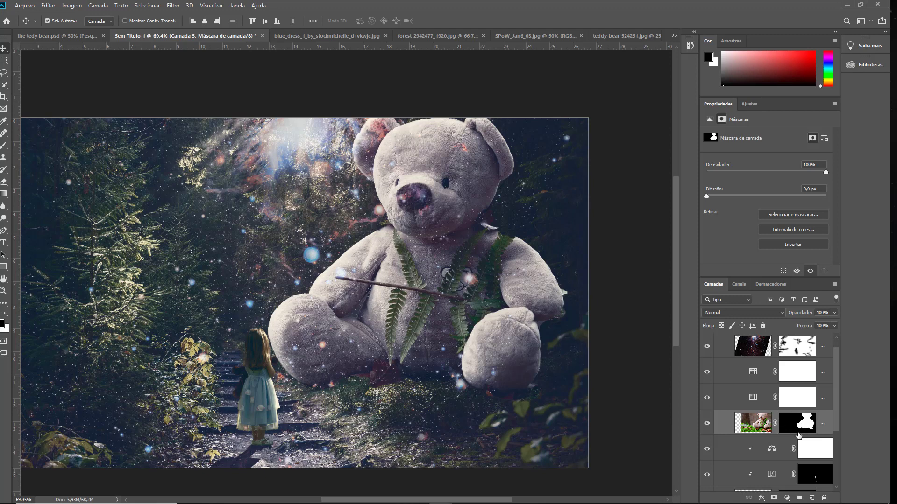
key(b)
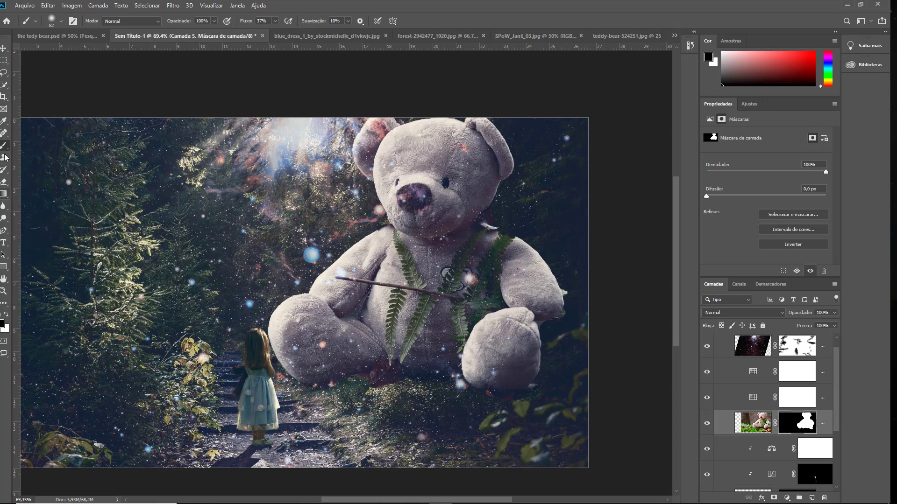
mouse_move(518, 322)
mouse_down()
mouse_move(487, 341)
mouse_move(517, 291)
mouse_move(478, 384)
mouse_up()
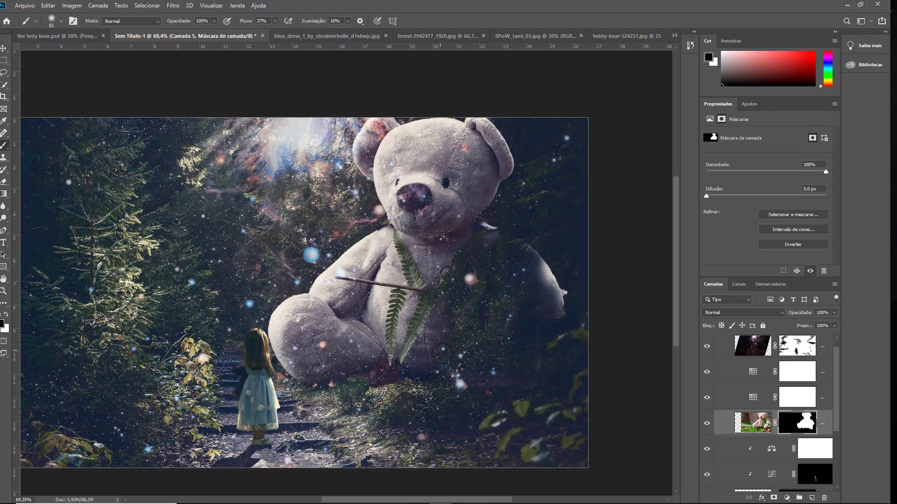
mouse_move(442, 354)
mouse_down()
mouse_move(519, 194)
mouse_move(558, 299)
mouse_move(518, 307)
mouse_up()
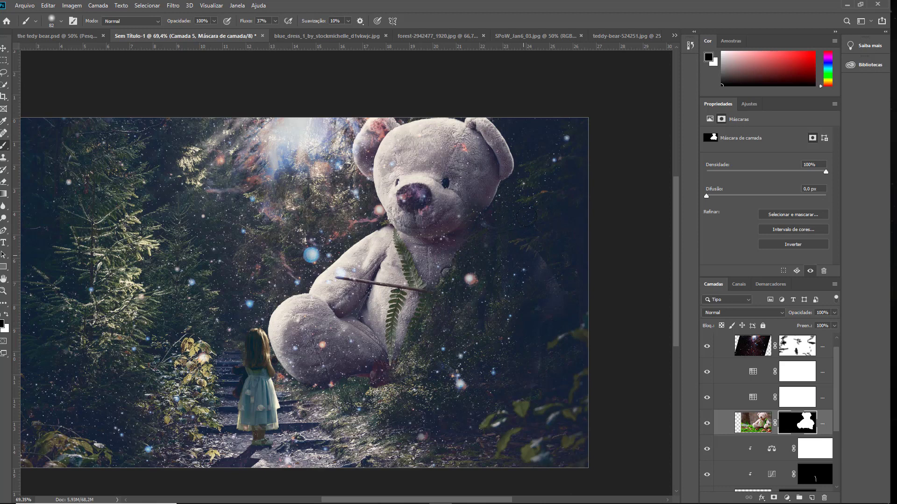
mouse_move(526, 216)
mouse_down()
mouse_move(500, 161)
mouse_move(505, 142)
mouse_move(483, 168)
mouse_move(499, 140)
mouse_move(462, 140)
mouse_move(481, 126)
mouse_move(526, 133)
mouse_up()
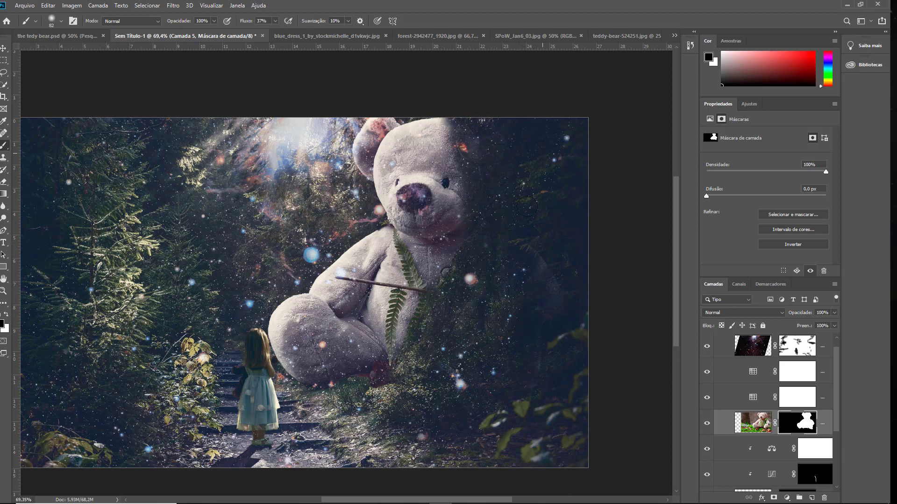
drag(477, 262, 407, 294)
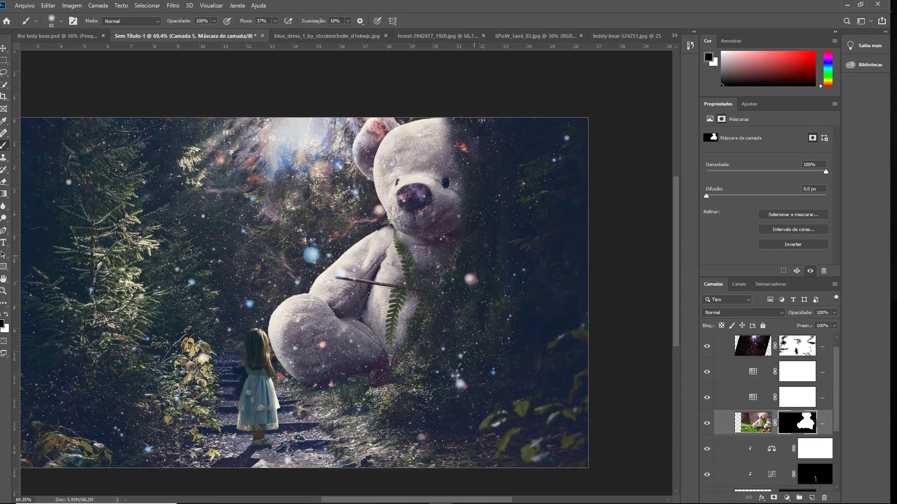
drag(478, 218, 458, 115)
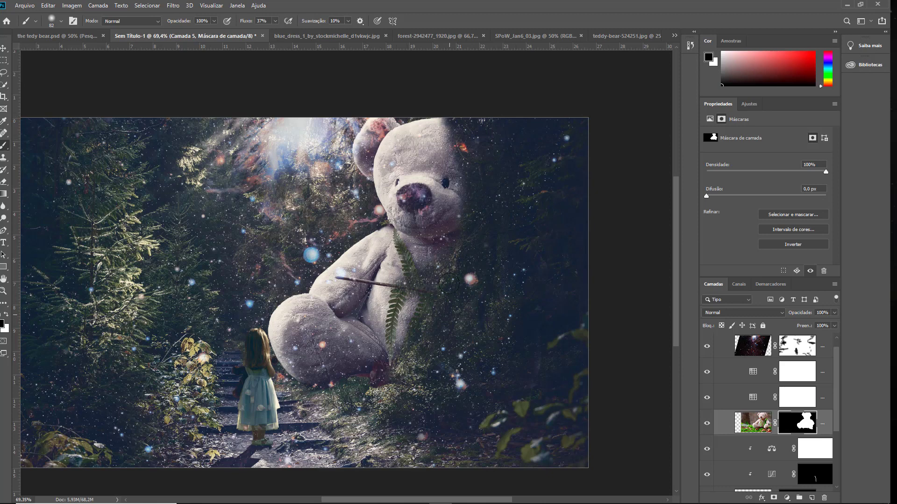
mouse_move(476, 224)
mouse_down()
mouse_move(435, 196)
mouse_move(394, 140)
mouse_move(407, 220)
mouse_move(441, 174)
mouse_up()
click(707, 425)
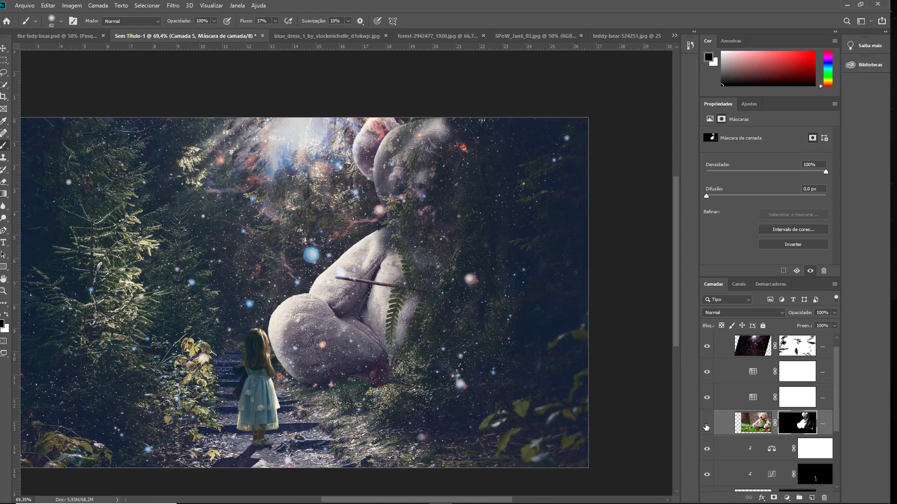
click(706, 424)
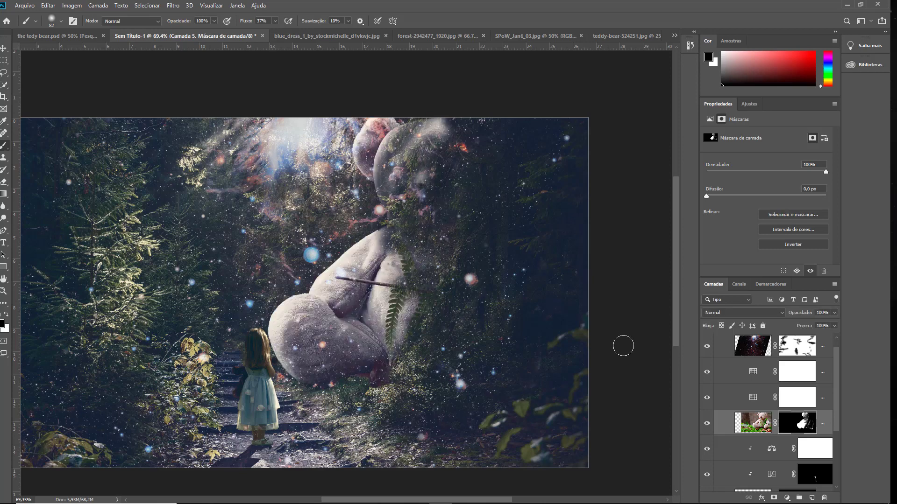
Reveal the bear's head with white on the mask, then restore the full bear silhouette.
key(x)
mouse_move(416, 133)
mouse_down()
mouse_move(384, 182)
mouse_move(398, 170)
mouse_move(411, 182)
mouse_move(401, 216)
mouse_move(383, 193)
mouse_up()
key(x)
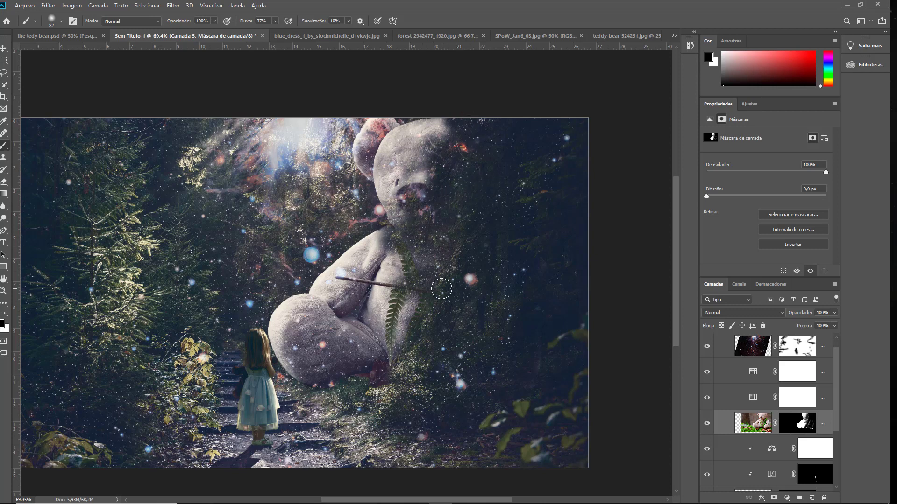
drag(451, 119, 451, 143)
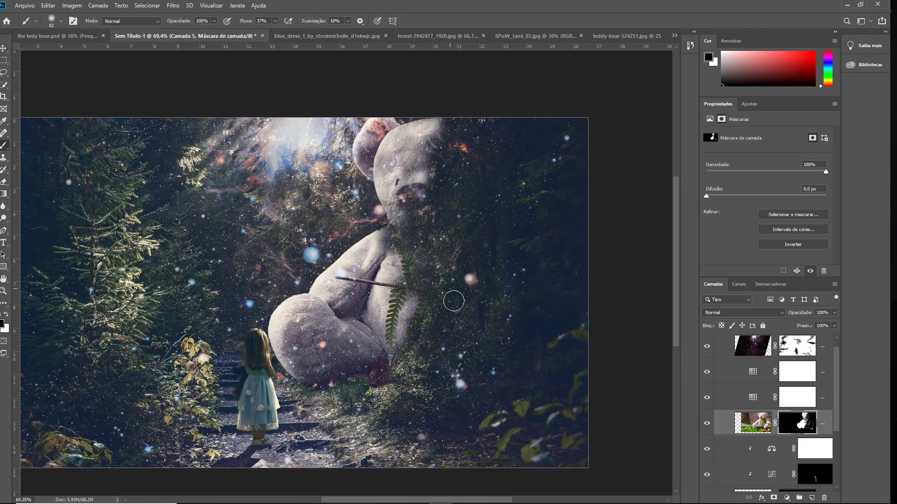
drag(453, 300, 435, 312)
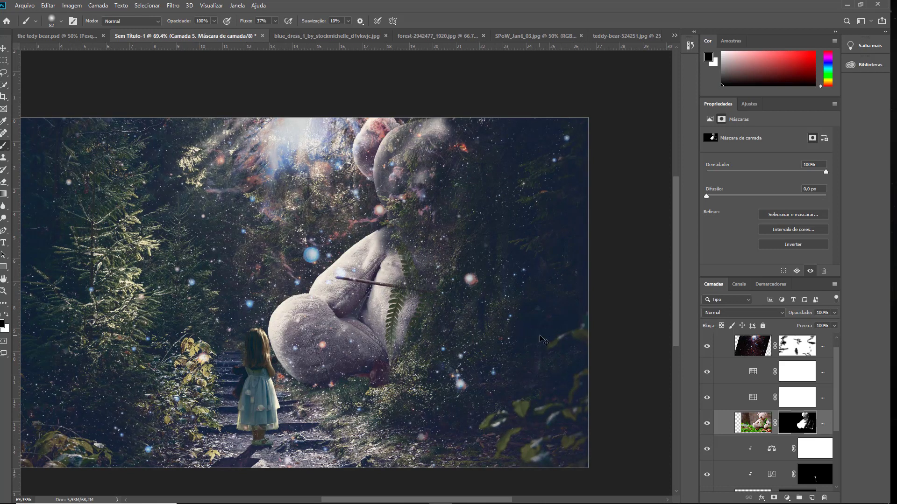
key(ctrl+z)
Resize and shift the bear's mask left, and lower the bear layer's opacity to 44%.
key(ctrl+t)
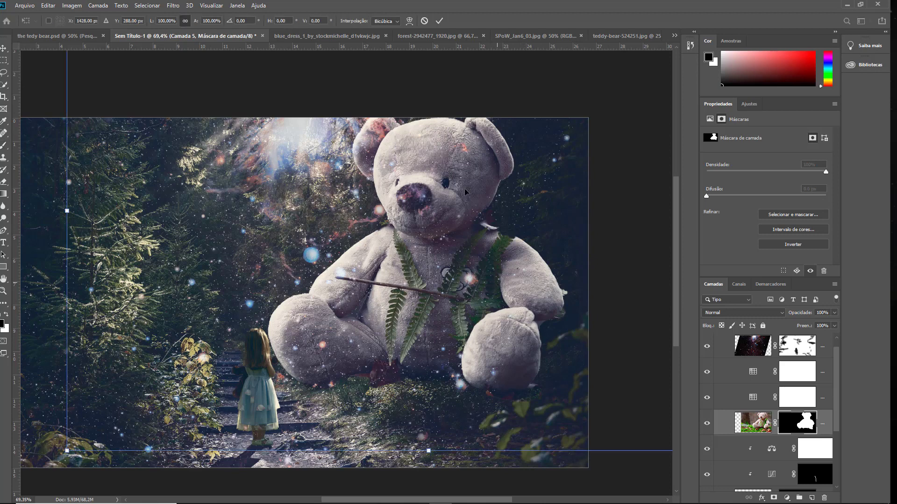
scroll(404, 204, down, 3)
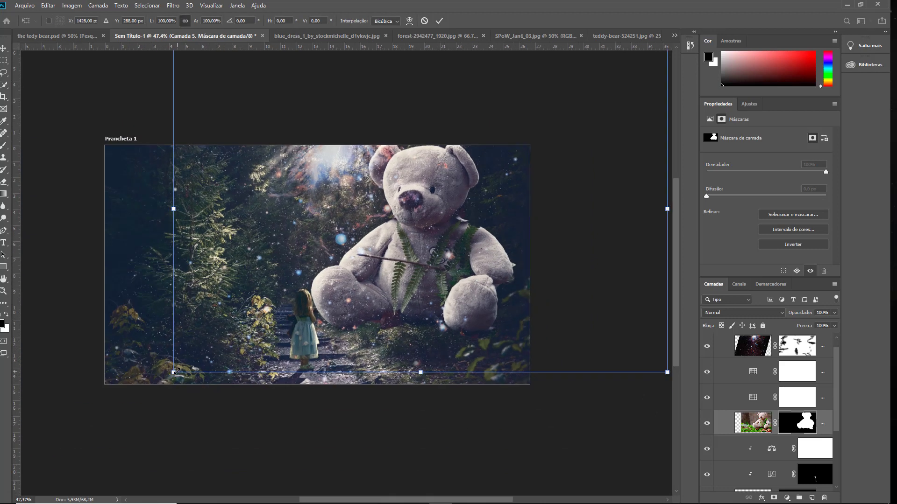
drag(173, 372, 263, 312)
drag(451, 192, 412, 243)
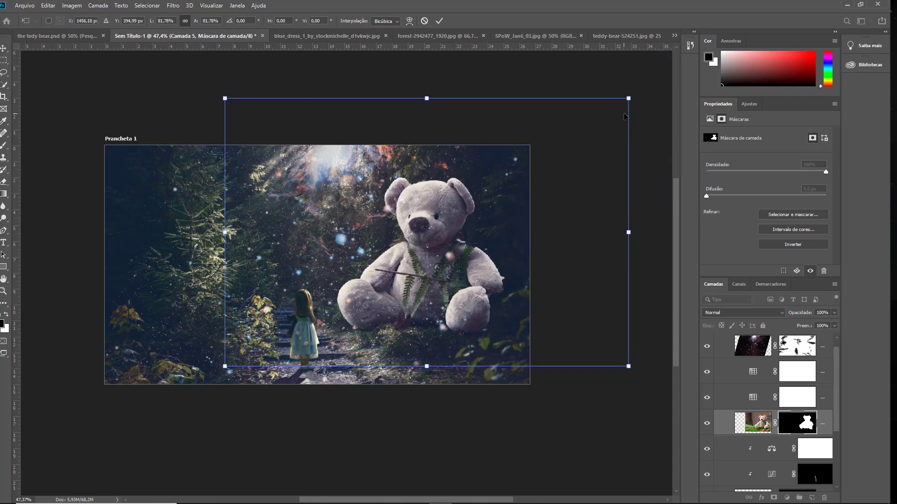
drag(629, 98, 643, 88)
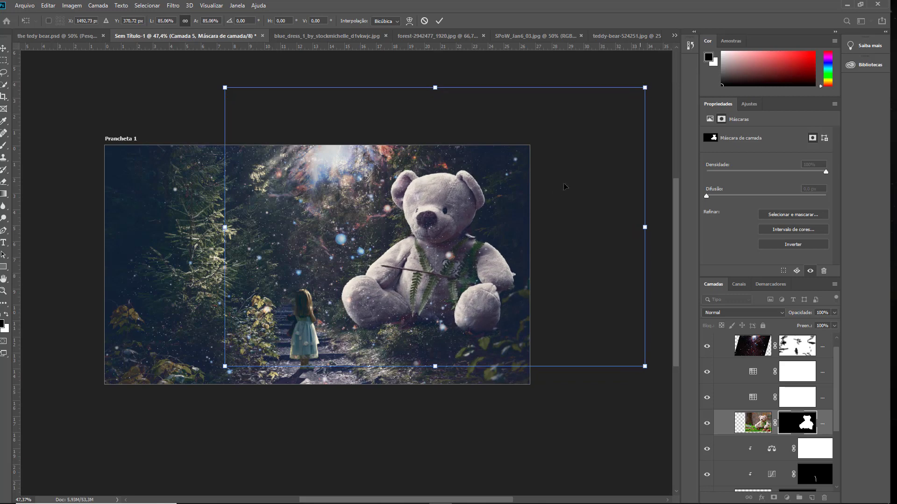
drag(527, 221, 515, 221)
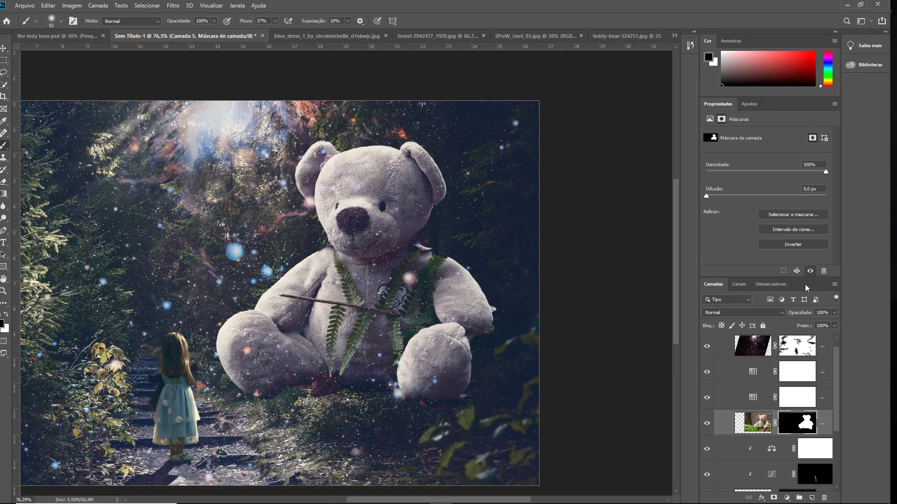
drag(810, 316, 779, 316)
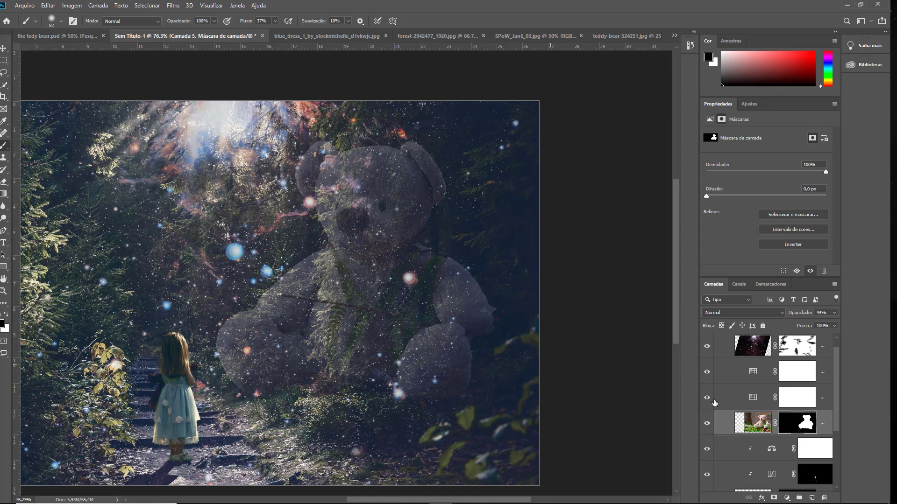
Mask away the bear's right arm, ear and lower body, and restore opacity to 100%.
mouse_move(427, 324)
mouse_down()
mouse_move(469, 243)
mouse_move(397, 434)
mouse_move(417, 379)
mouse_up()
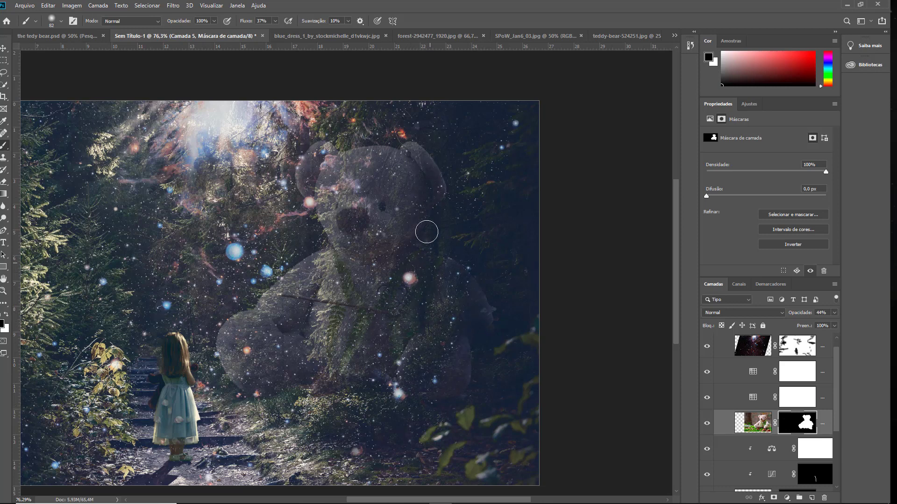
mouse_move(400, 175)
mouse_down()
mouse_move(396, 124)
mouse_move(386, 156)
mouse_move(432, 186)
mouse_up()
drag(350, 149, 367, 161)
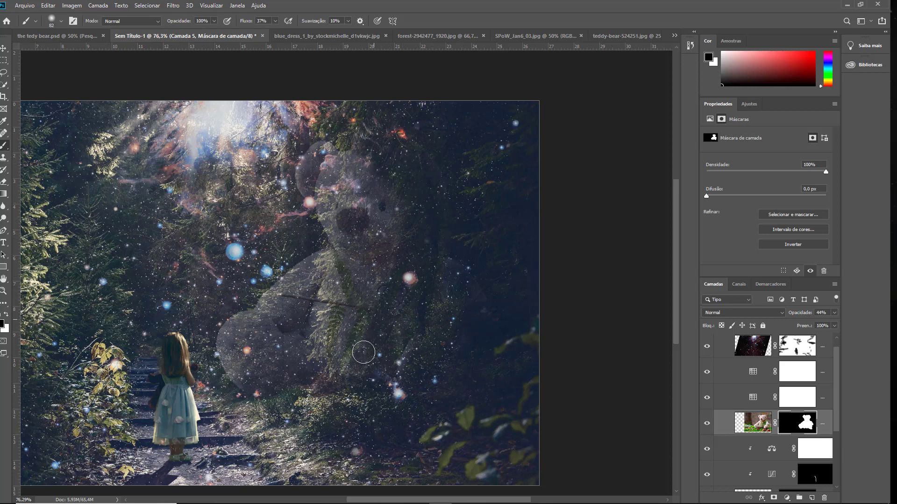
drag(361, 353, 340, 381)
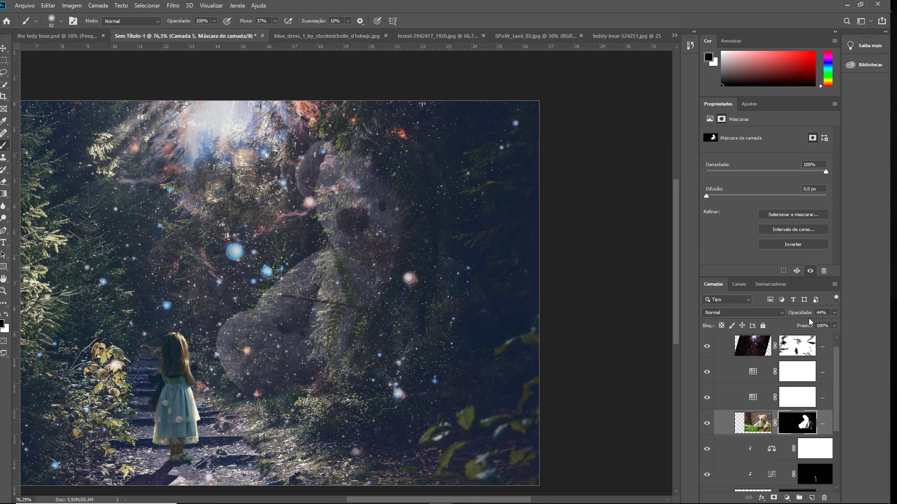
drag(798, 316, 823, 313)
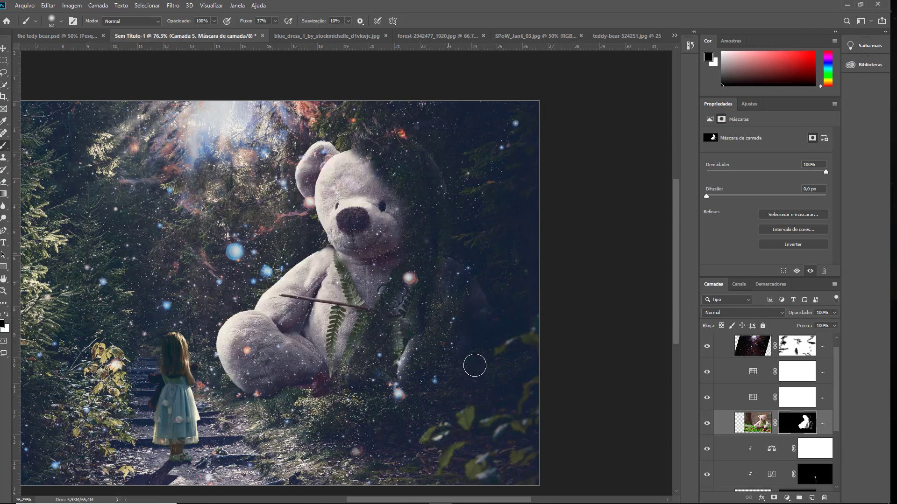
Mask out the leftover paw and outline, plus the bear's face and right head side.
drag(395, 292, 401, 329)
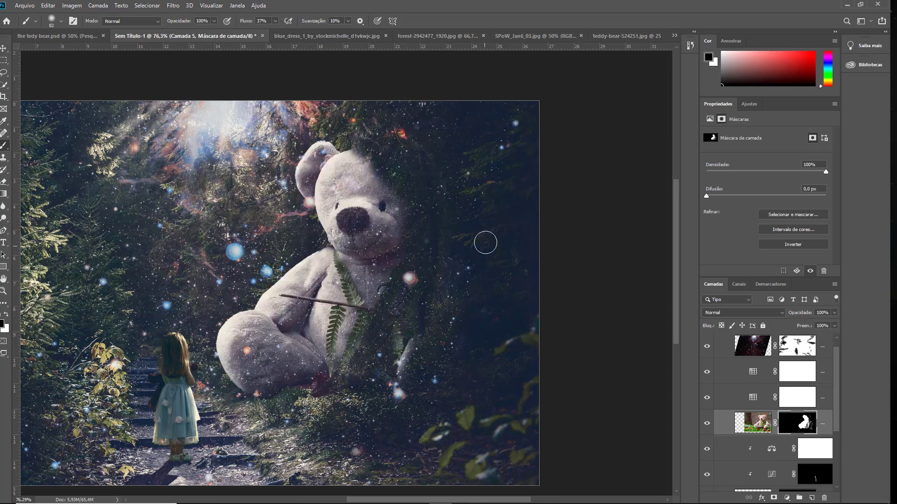
drag(393, 362, 406, 342)
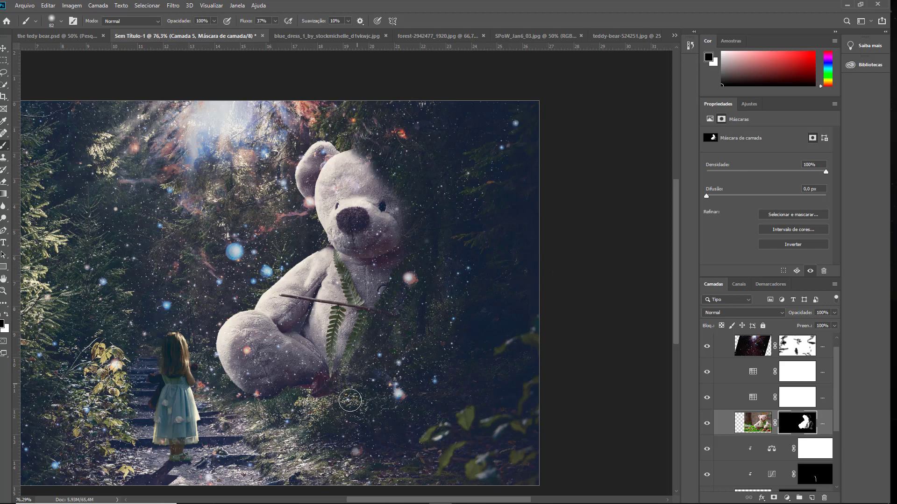
mouse_move(405, 199)
mouse_down()
mouse_move(369, 159)
mouse_move(411, 204)
mouse_move(372, 145)
mouse_move(402, 233)
mouse_move(376, 303)
mouse_up()
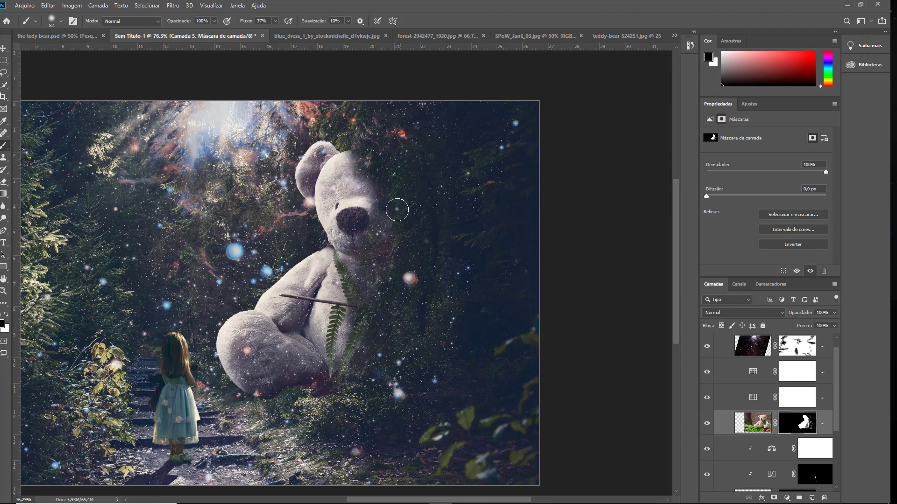
mouse_move(381, 183)
mouse_down()
mouse_move(366, 160)
mouse_move(366, 236)
mouse_move(346, 234)
mouse_move(355, 270)
mouse_up()
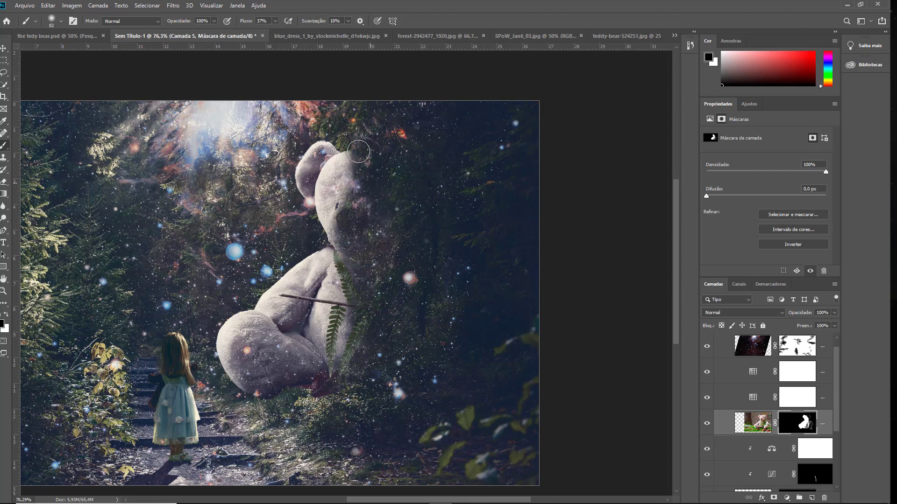
drag(348, 169, 363, 174)
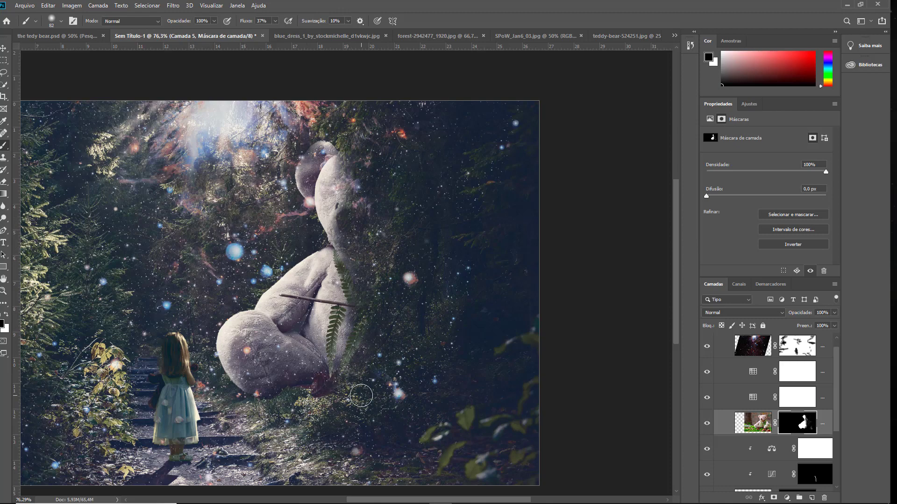
Paint white on the mask to bring back fur on the bear's left ear.
scroll(343, 384, up, 2)
scroll(343, 384, up, 1)
scroll(344, 382, up, 1)
scroll(344, 381, up, 1)
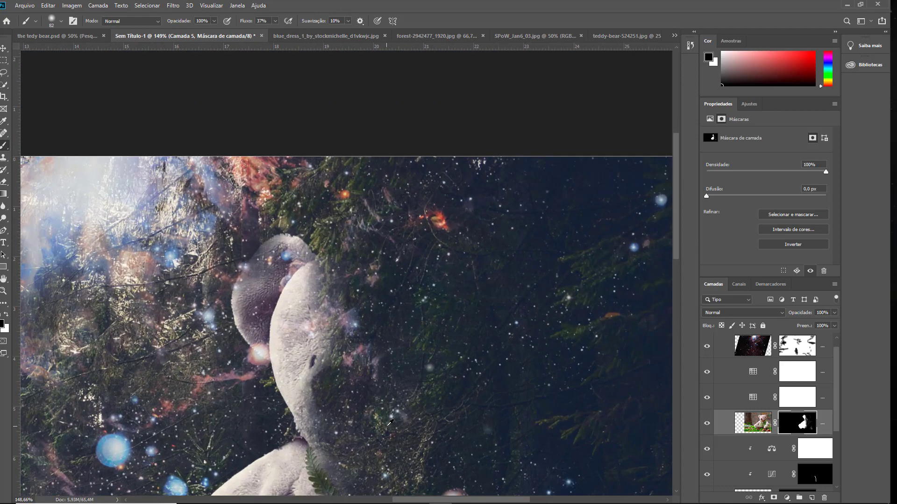
scroll(344, 378, up, 2)
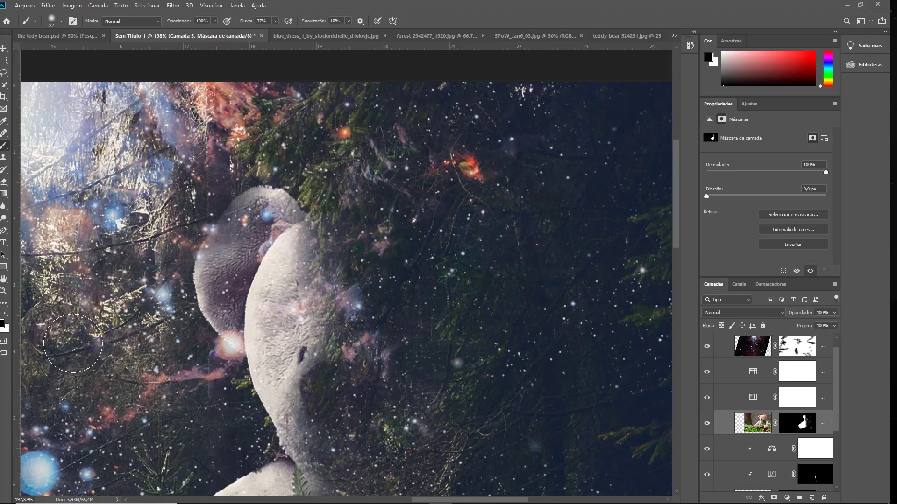
click(5, 314)
mouse_move(219, 233)
mouse_down()
mouse_move(241, 235)
mouse_move(215, 262)
mouse_up()
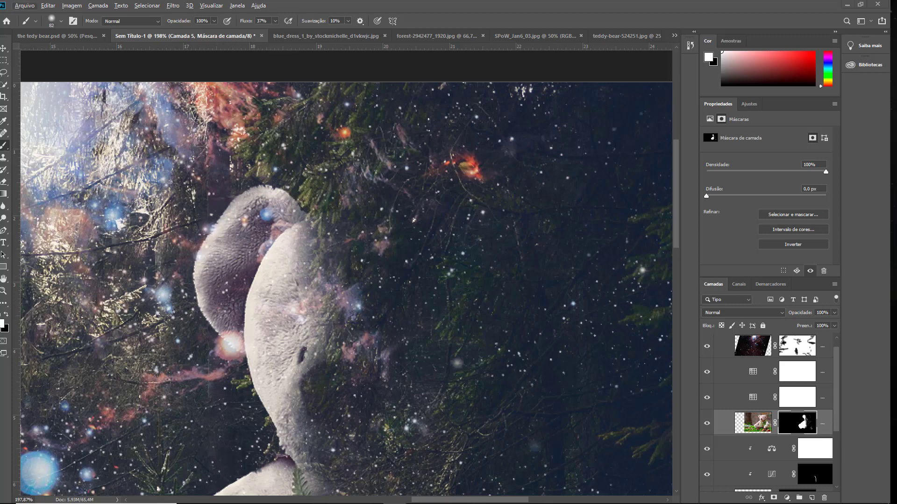
scroll(582, 345, down, 5)
scroll(421, 363, down, 1)
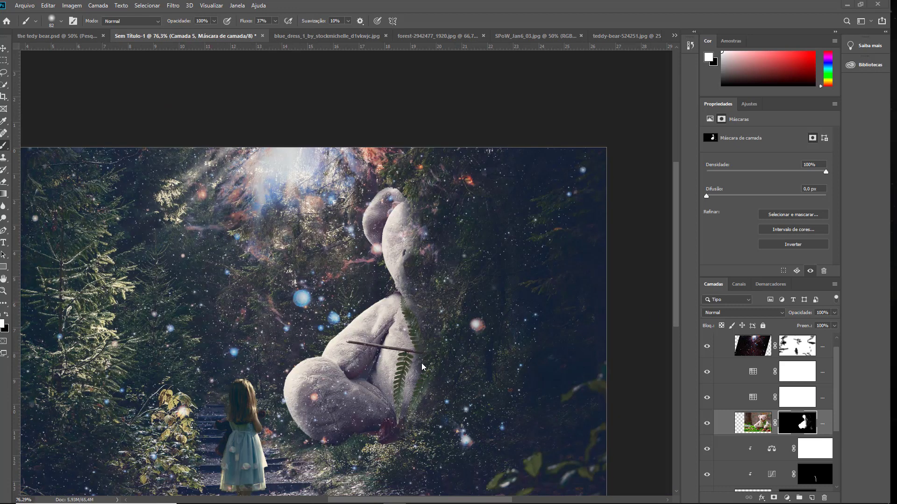
scroll(422, 350, down, 3)
scroll(529, 323, up, 1)
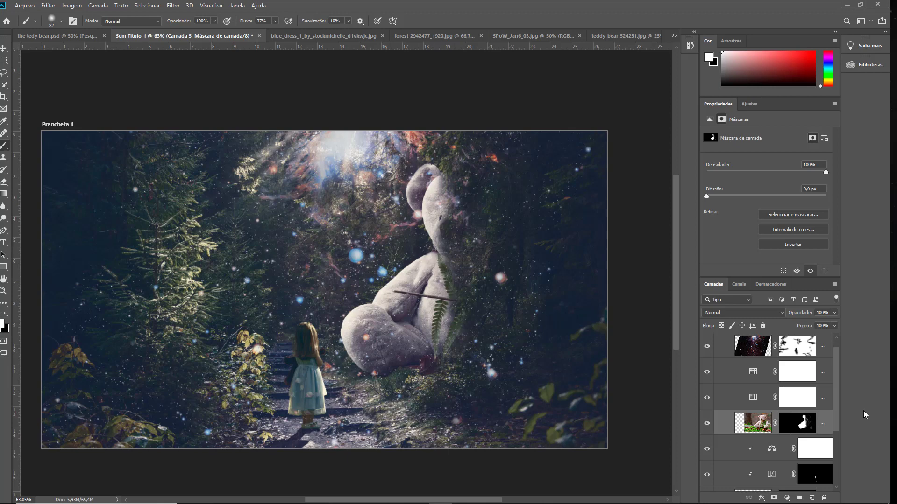
Add a Color Balance adjustment clipped to the bear layer, with midtones Yellow–Blue at +54.
click(759, 426)
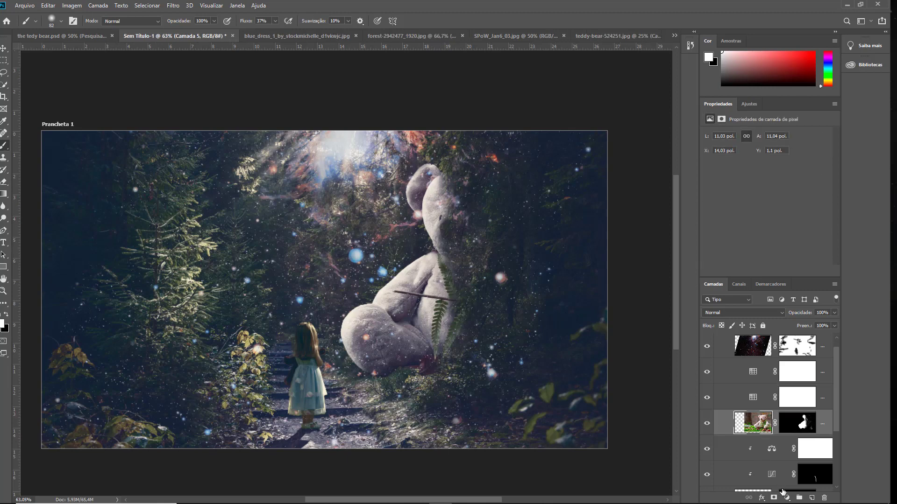
click(786, 498)
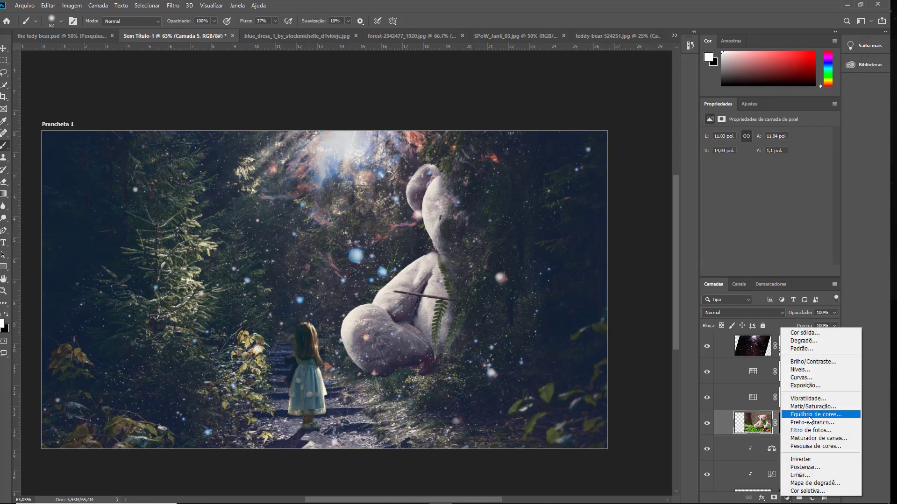
click(809, 416)
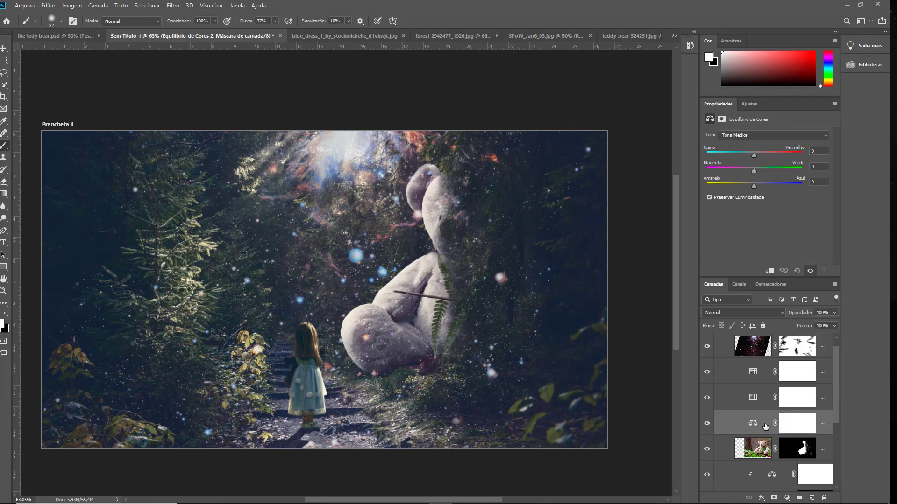
right_click(765, 426)
click(813, 433)
right_click(823, 435)
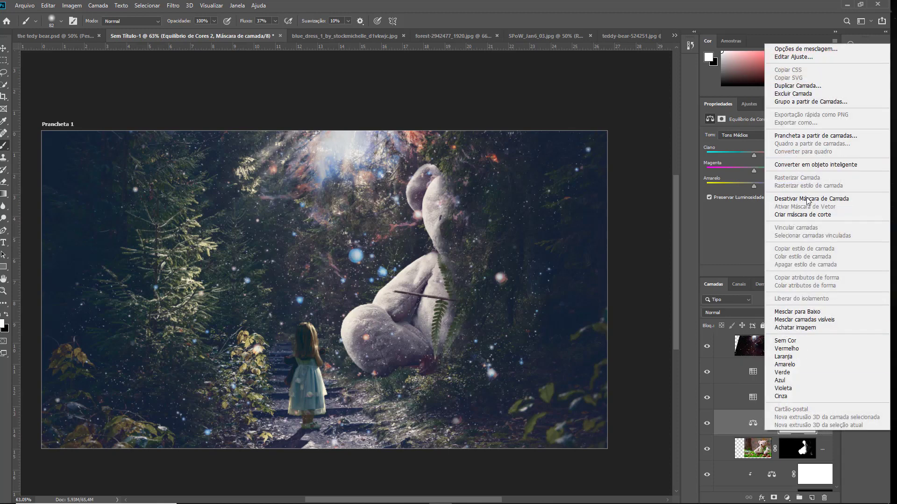
click(813, 215)
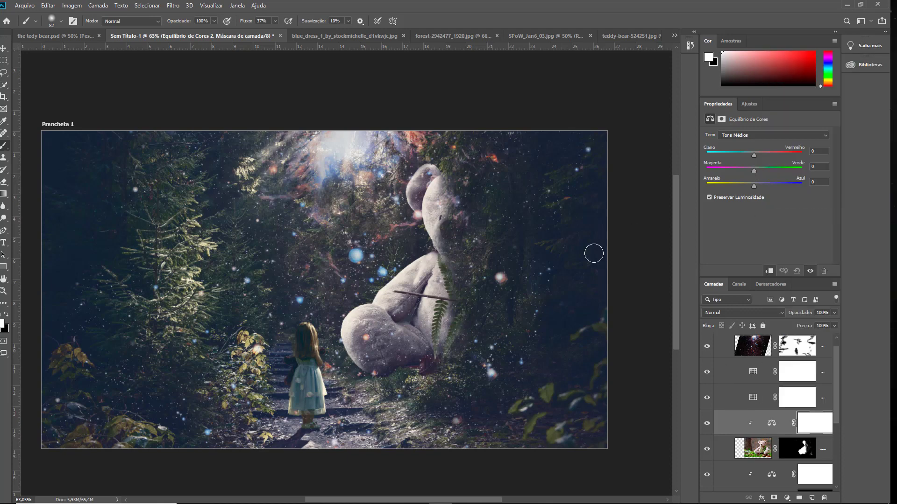
scroll(429, 299, up, 1)
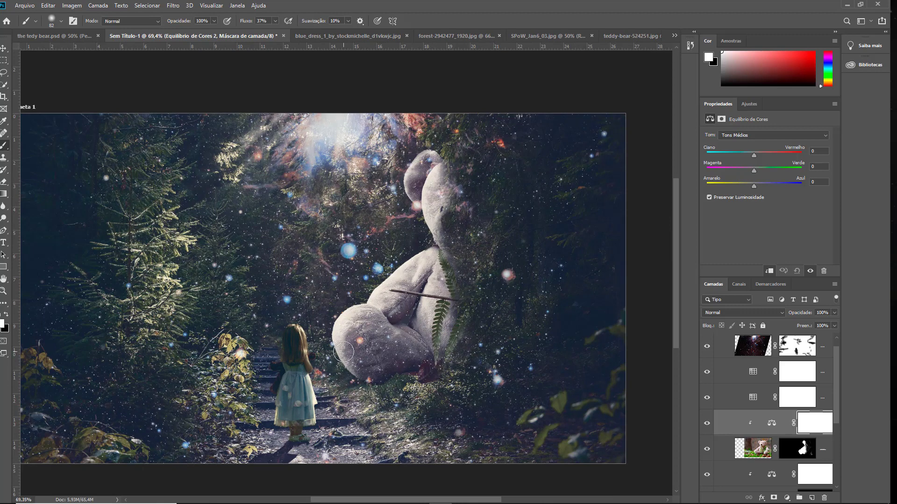
scroll(343, 351, down, 1)
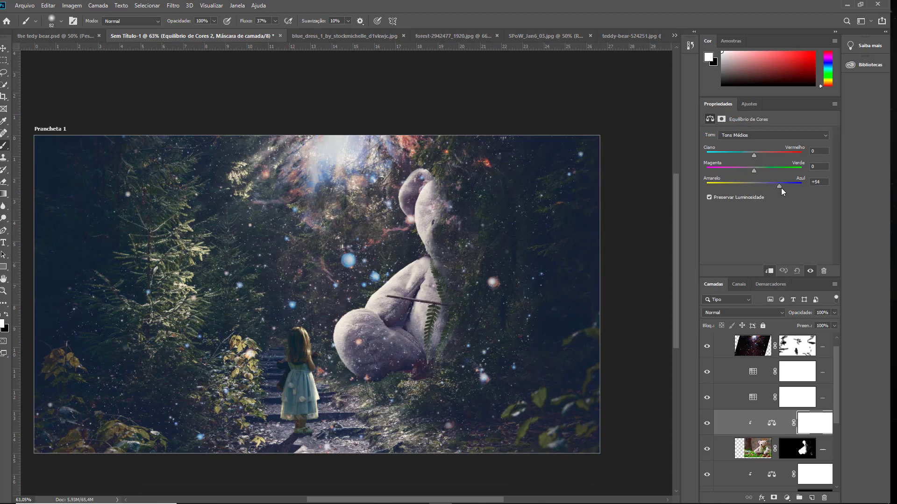
Shift the bear's midtones toward yellow and cyan, and its highlights toward blue and green.
drag(778, 187, 766, 187)
drag(754, 155, 720, 155)
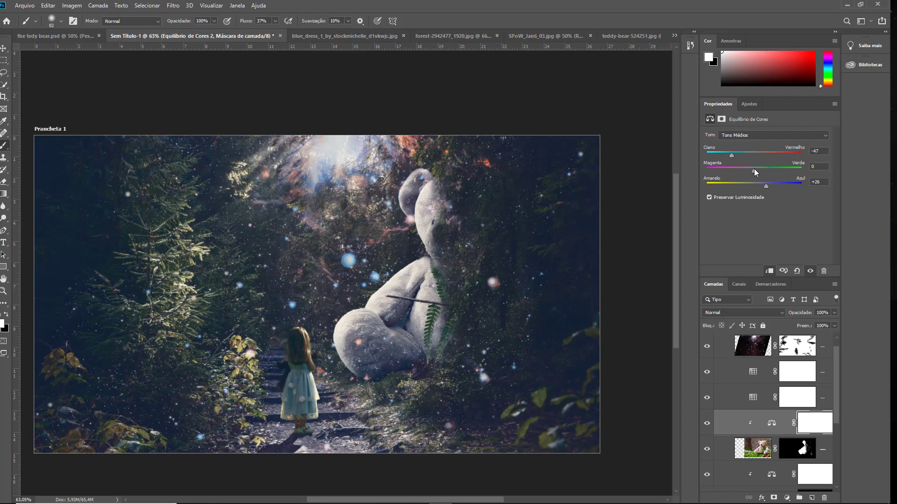
click(754, 135)
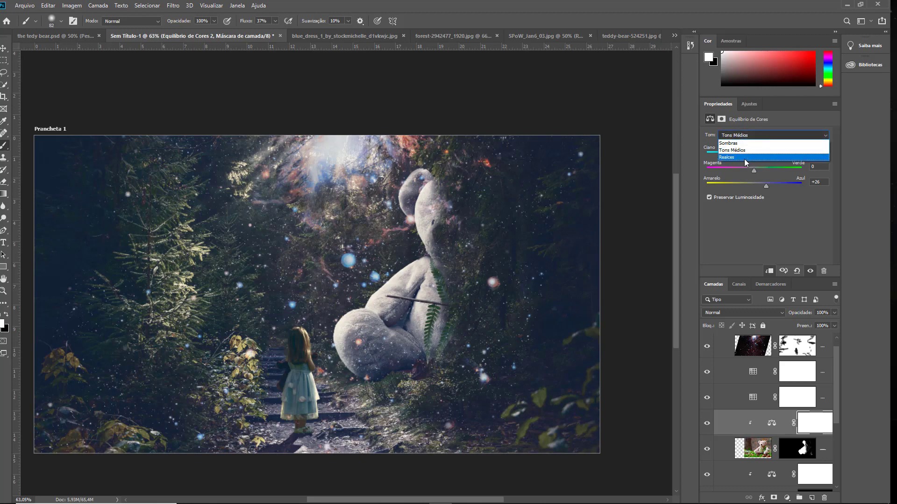
click(744, 159)
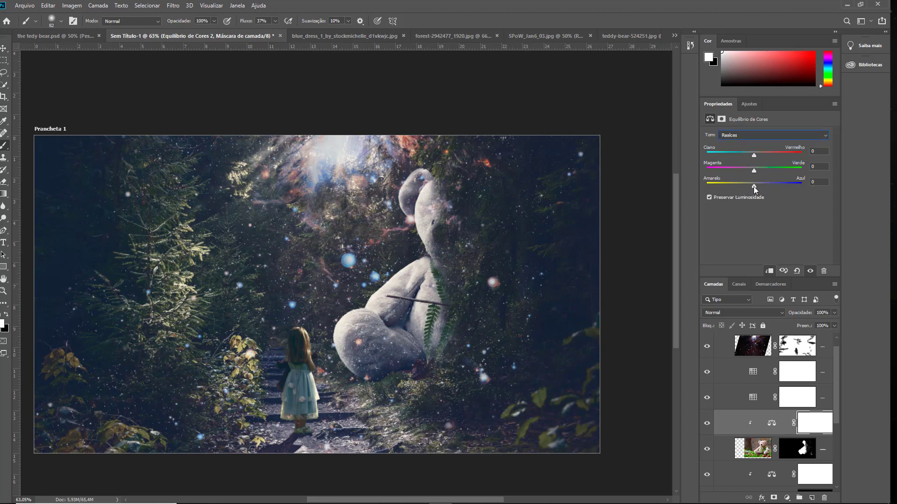
mouse_move(754, 186)
mouse_down()
mouse_move(769, 187)
mouse_move(764, 157)
mouse_up()
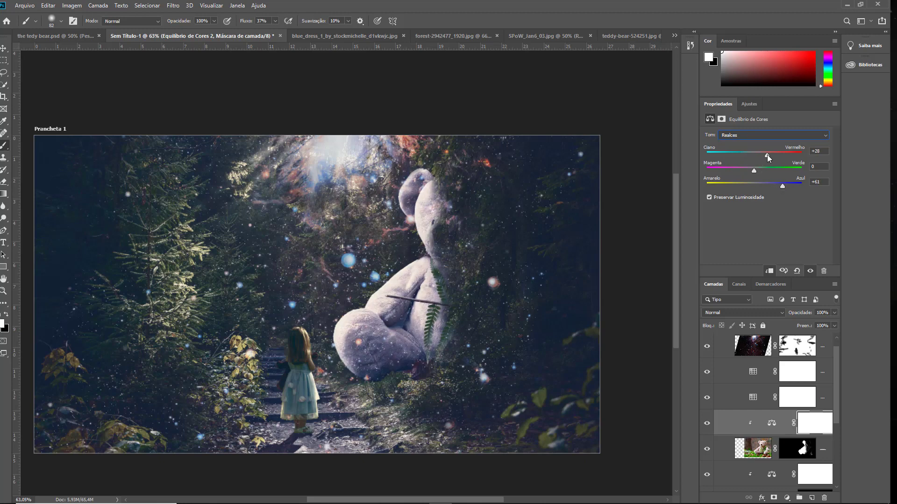
drag(755, 172, 761, 172)
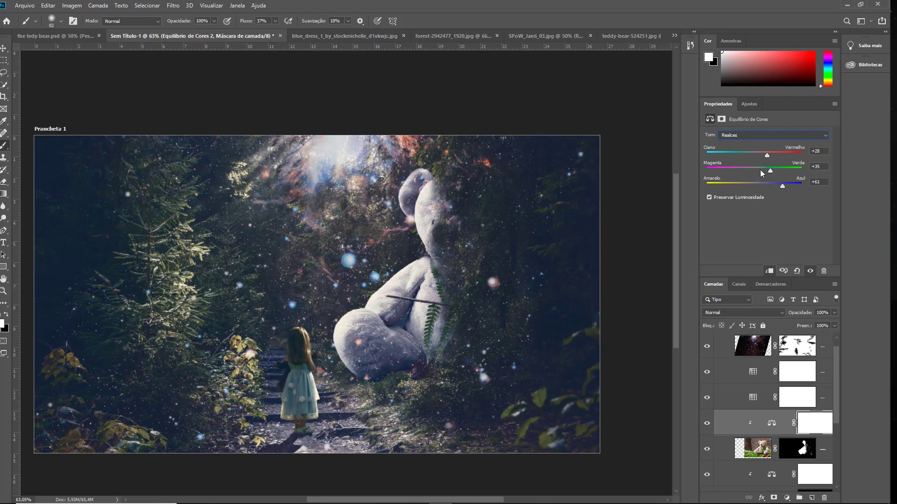
Shift the shadows toward green, yellow and slightly red, then compare the grade on and off.
click(757, 135)
click(749, 141)
click(767, 169)
drag(755, 185, 738, 186)
drag(755, 154, 761, 155)
click(707, 424)
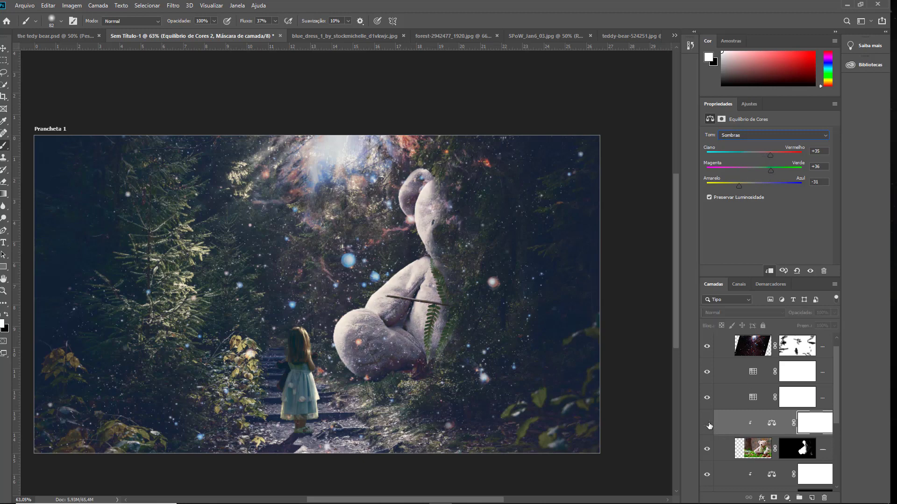
click(707, 424)
click(707, 424)
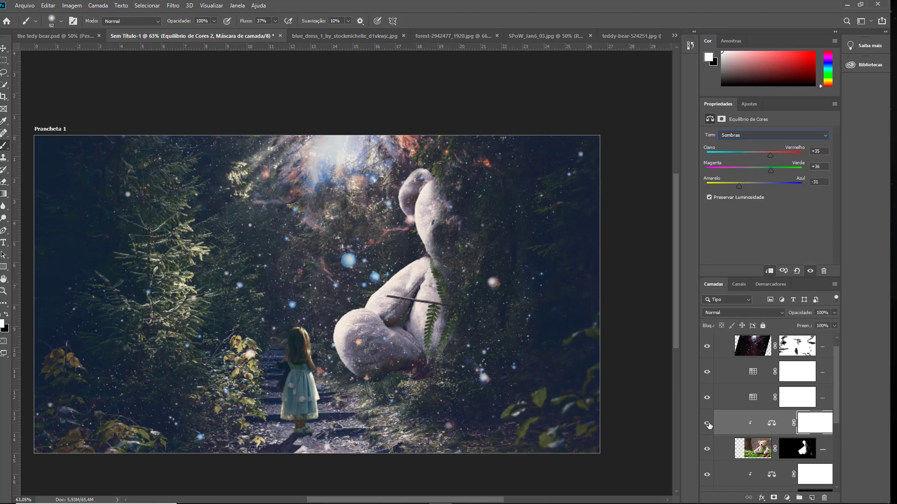
Push the highlights further toward green, then select the Color Balance 1 layer.
click(757, 136)
click(755, 161)
click(755, 137)
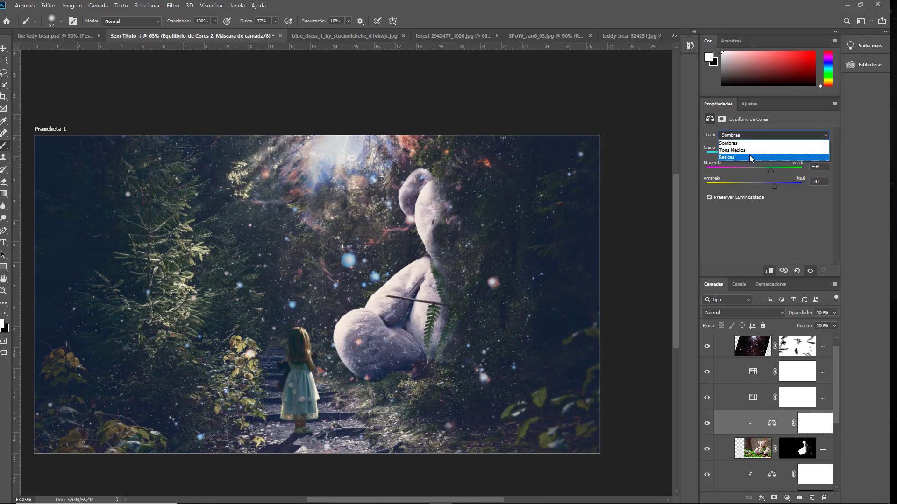
click(749, 155)
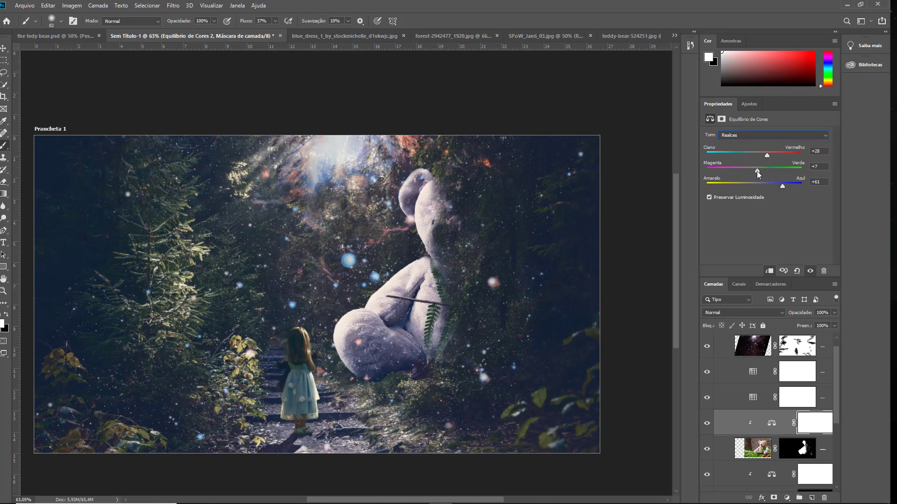
mouse_move(757, 171)
mouse_down()
mouse_move(737, 169)
mouse_move(769, 171)
mouse_move(775, 186)
mouse_up()
scroll(344, 301, up, 2)
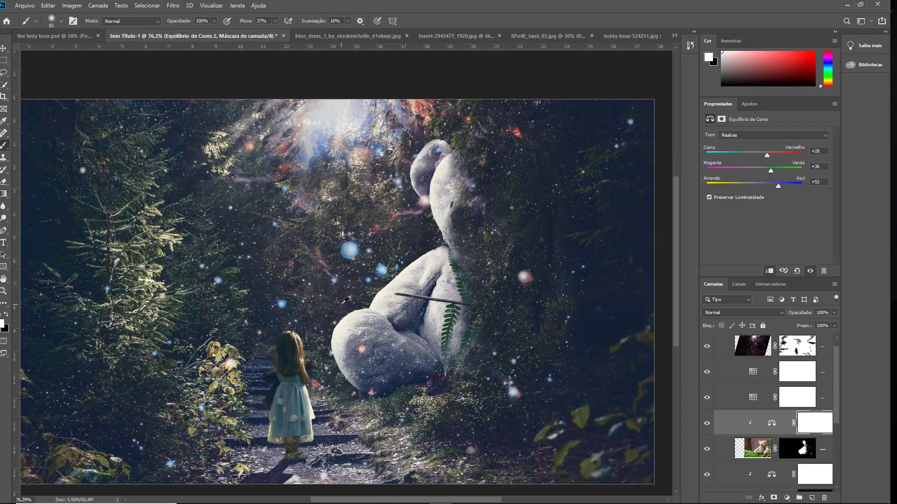
scroll(339, 313, up, 2)
scroll(333, 327, up, 2)
scroll(333, 327, up, 1)
scroll(334, 327, down, 1)
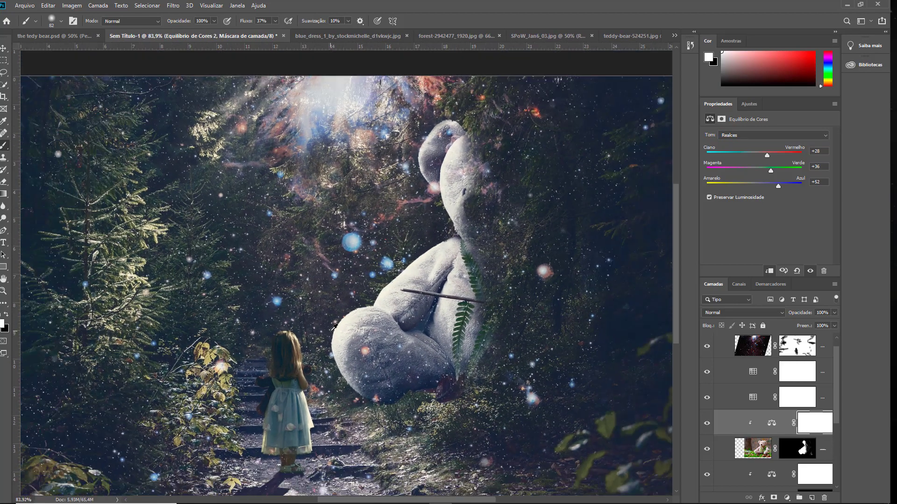
scroll(333, 327, up, 1)
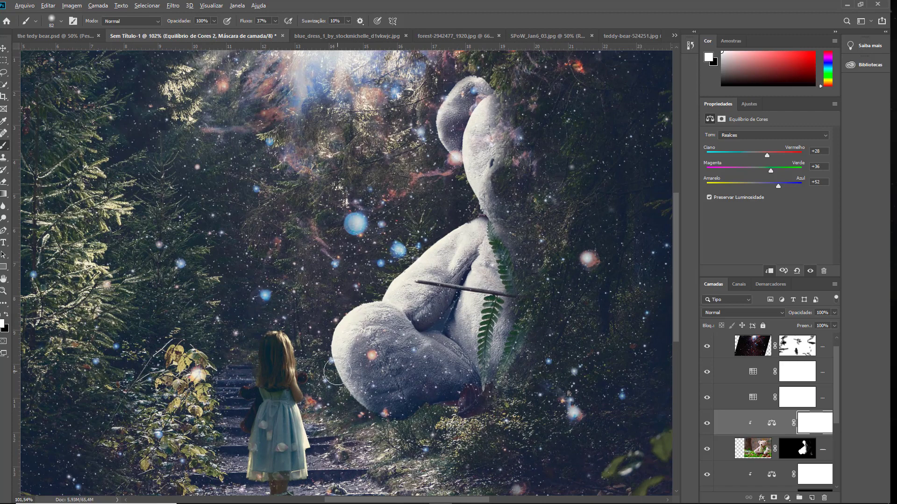
scroll(334, 369, down, 2)
scroll(330, 369, down, 2)
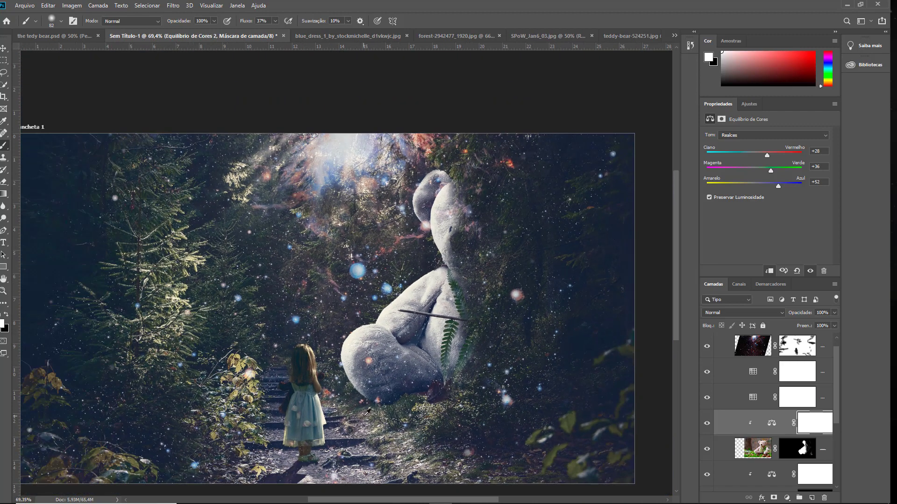
scroll(367, 412, up, 2)
scroll(366, 412, up, 2)
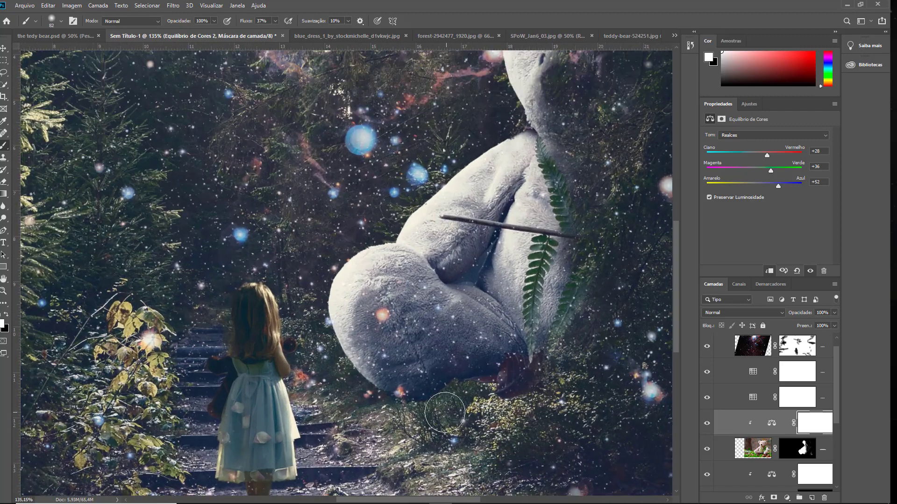
scroll(769, 432, down, 1)
click(767, 448)
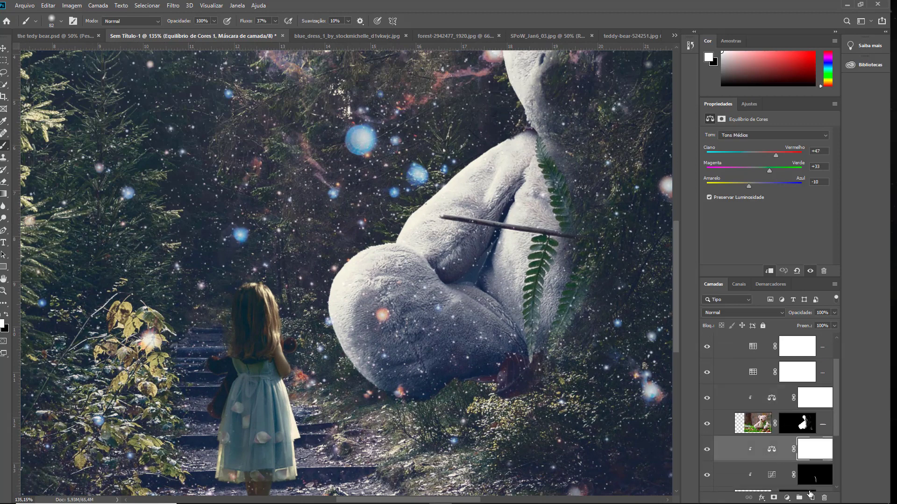
Add Camada 6 and paint a soft black shadow under the bear with a 0%-hardness brush.
click(811, 497)
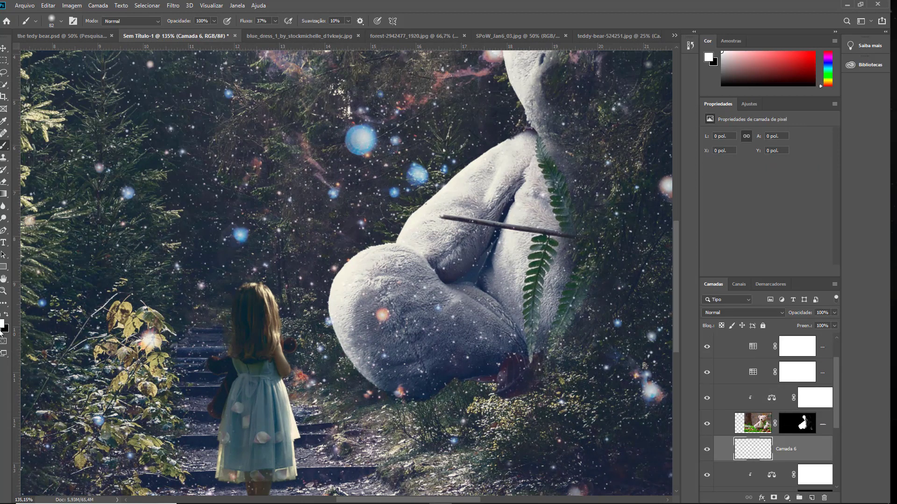
key(x)
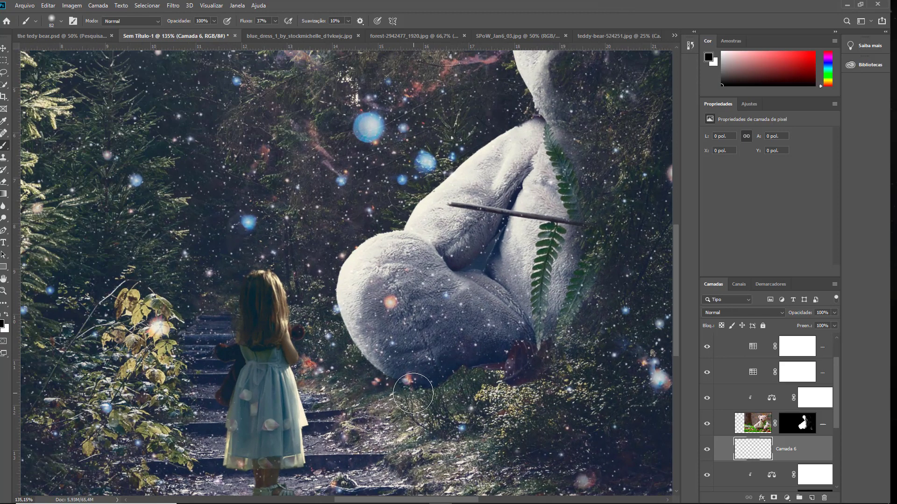
right_click(420, 401)
click(473, 377)
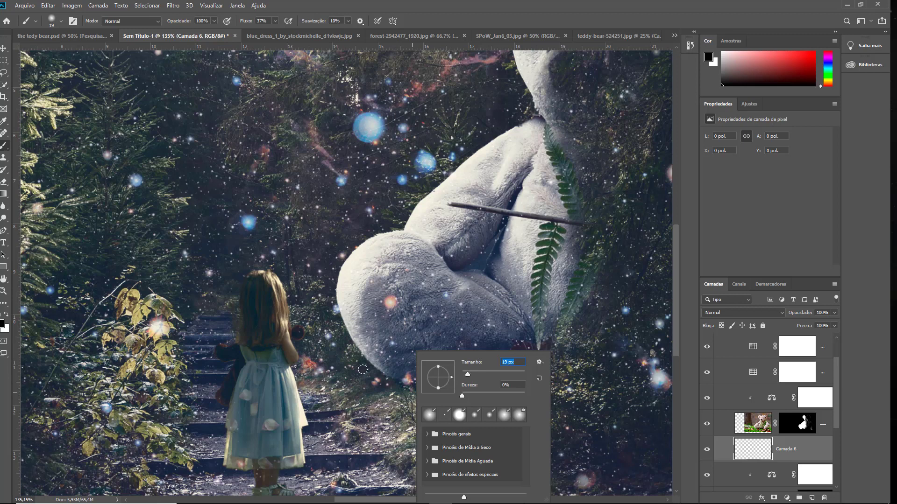
mouse_move(377, 388)
mouse_down()
mouse_move(410, 396)
mouse_move(392, 402)
mouse_move(436, 391)
mouse_move(374, 393)
mouse_move(417, 398)
mouse_move(350, 406)
mouse_move(409, 396)
mouse_move(358, 408)
mouse_move(390, 392)
mouse_up()
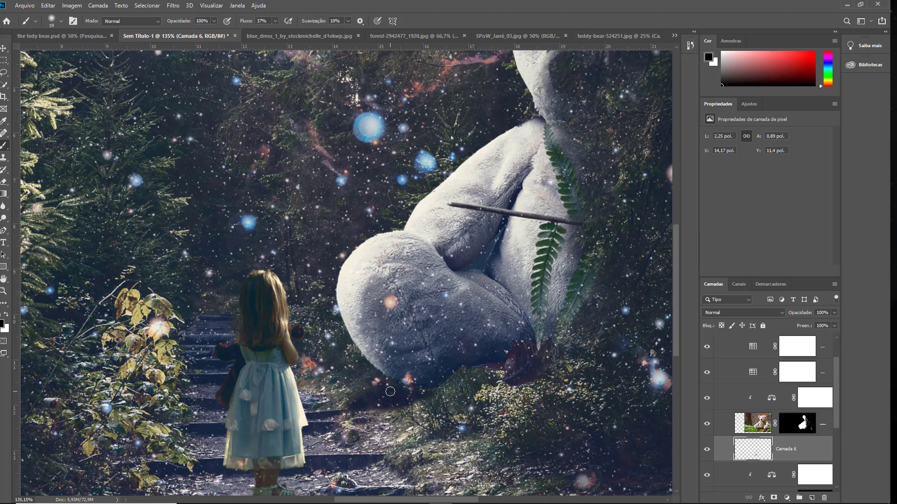
scroll(390, 391, down, 3)
scroll(421, 327, down, 2)
scroll(447, 252, up, 1)
scroll(448, 252, down, 1)
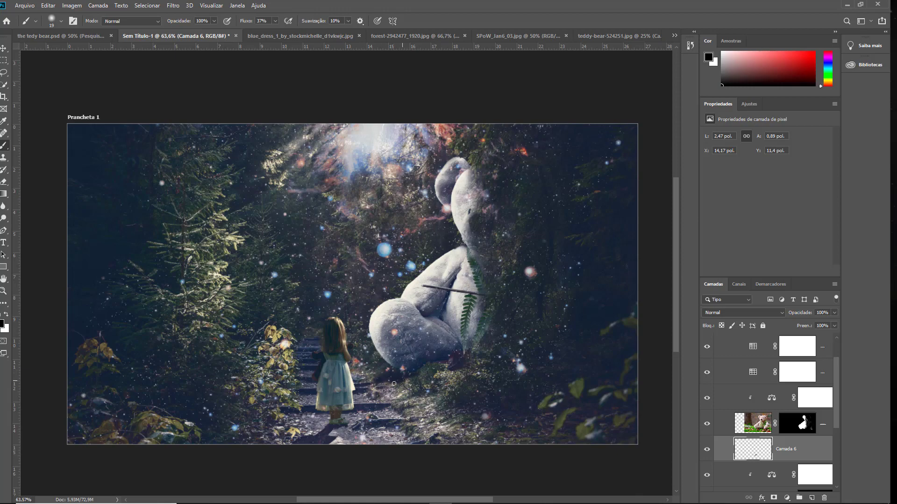
Add a new empty layer above the galaxy layer at the top of the stack.
scroll(414, 346, down, 1)
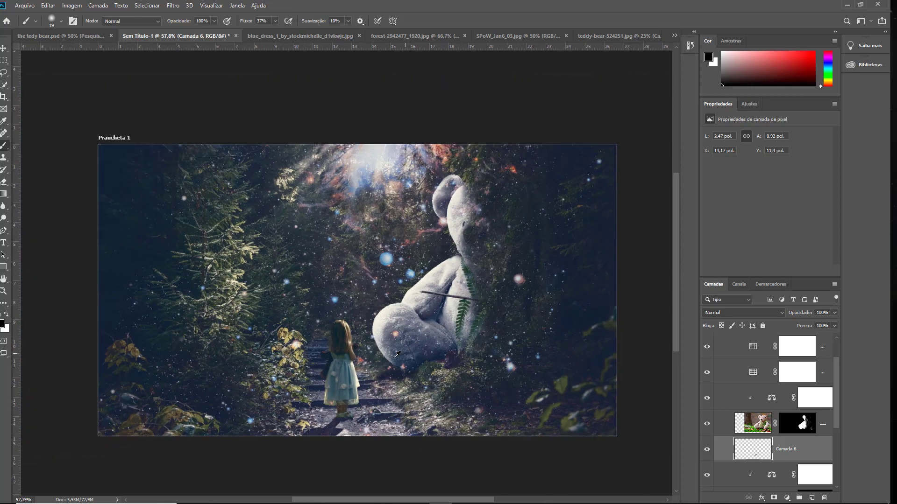
scroll(407, 355, up, 1)
scroll(399, 368, up, 1)
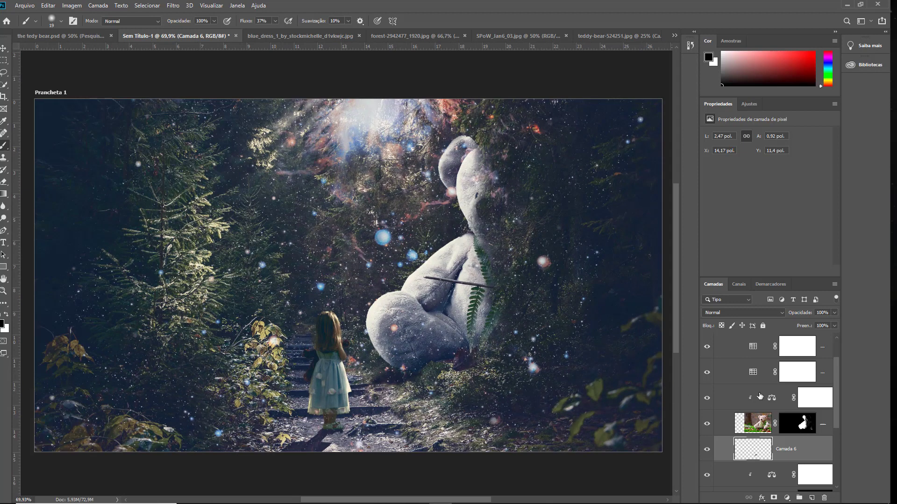
scroll(760, 397, up, 2)
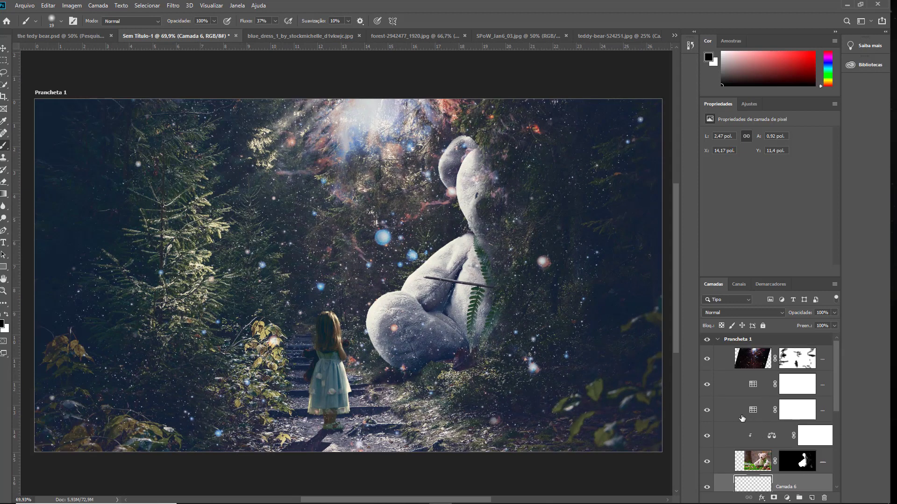
scroll(774, 411, down, 1)
scroll(770, 392, up, 1)
click(742, 364)
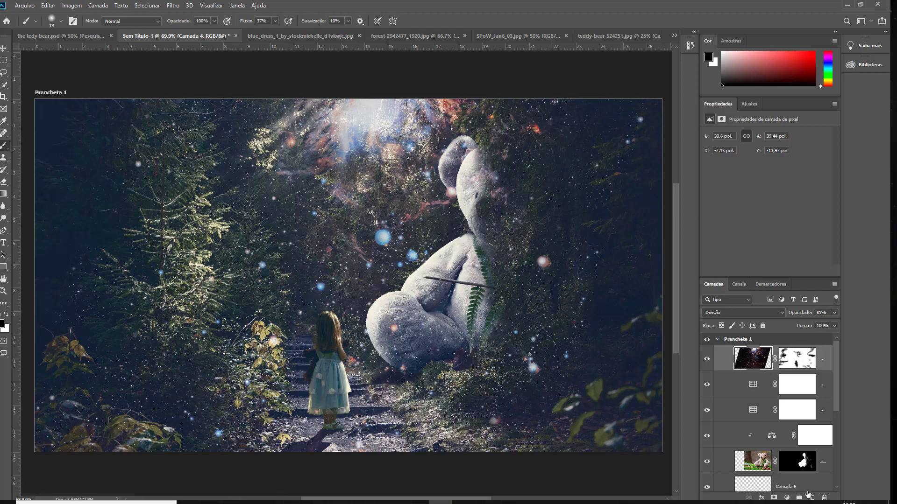
click(813, 497)
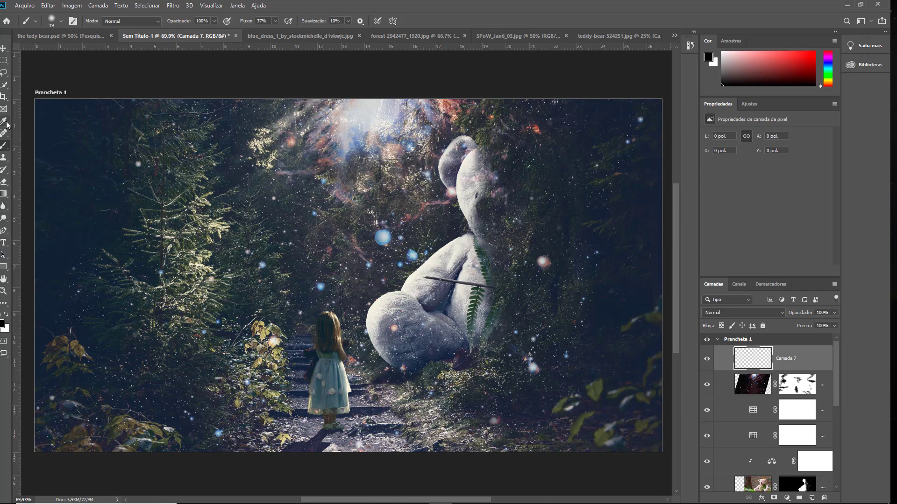
Enlarge the soft brush to 92 px and set a warm bright yellow as the painting colour.
right_click(265, 194)
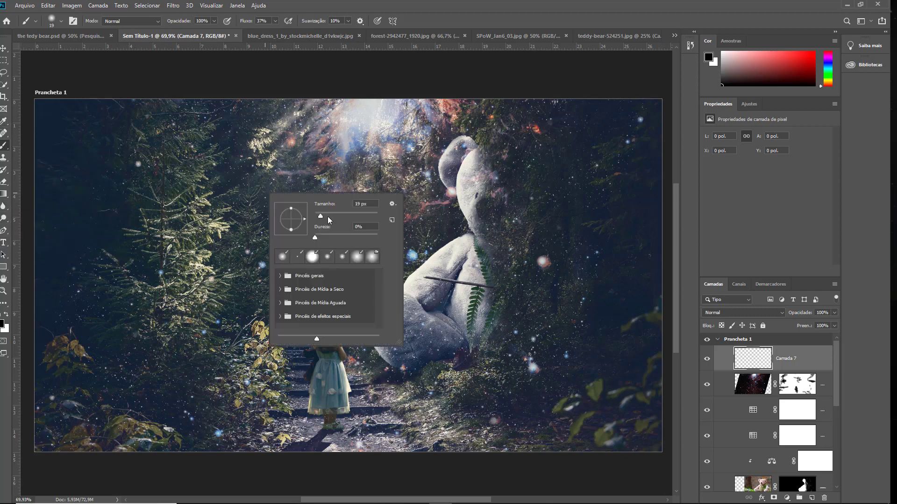
drag(328, 216, 343, 217)
click(3, 324)
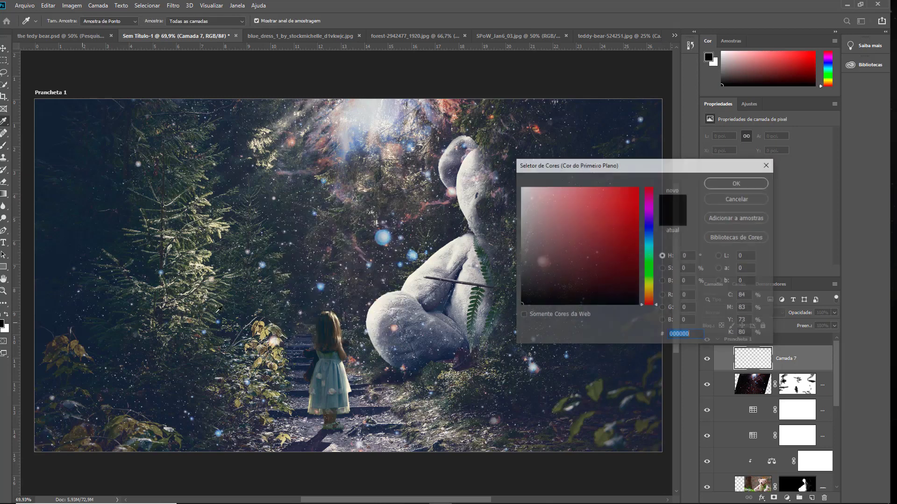
click(650, 284)
drag(636, 250, 613, 205)
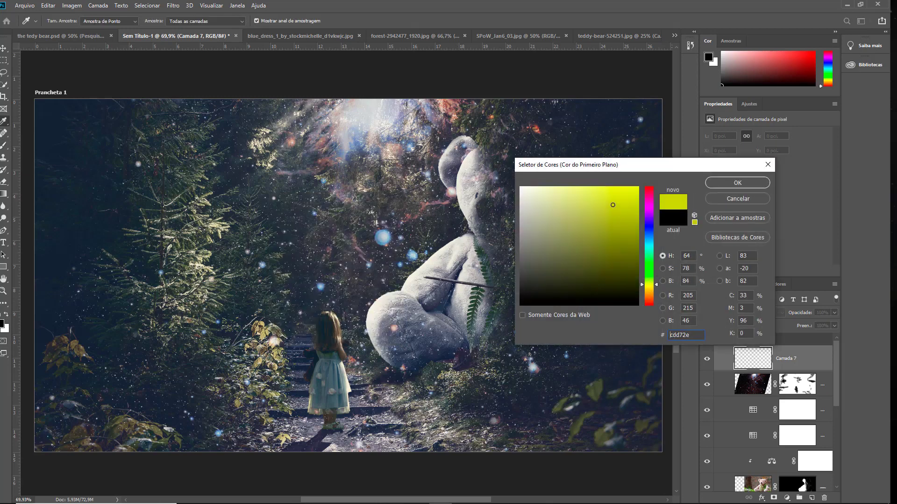
click(654, 287)
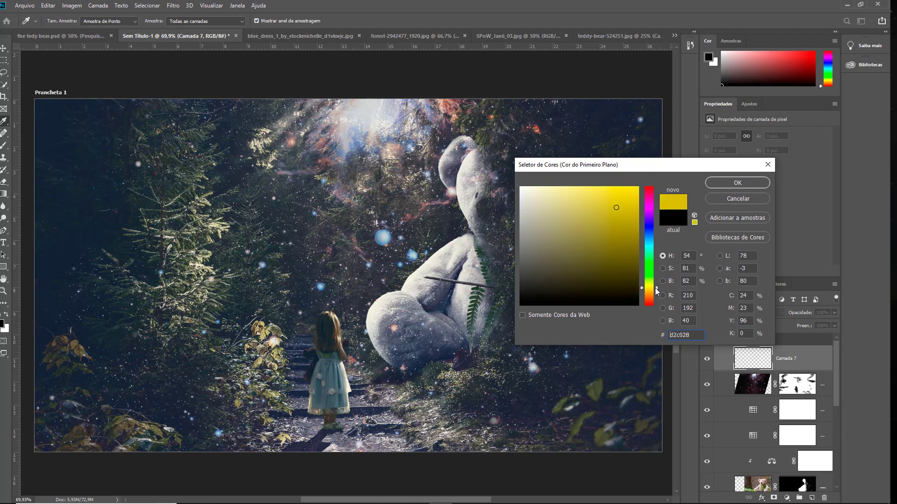
key(b)
key(Return)
Enlarge the brush to about 342 px and paint a yellow glow above the path toward the bear's head.
right_click(437, 148)
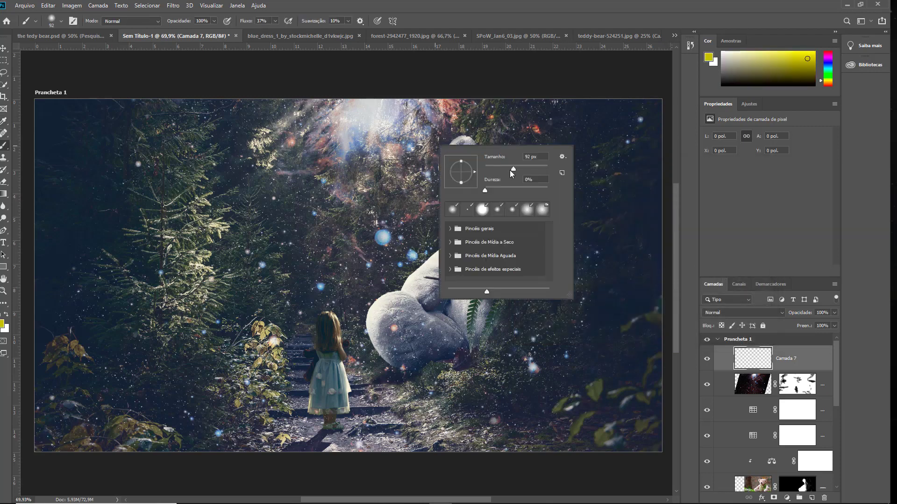
drag(522, 170, 542, 171)
mouse_move(383, 117)
mouse_down()
mouse_move(343, 174)
mouse_move(350, 150)
mouse_move(372, 150)
mouse_move(358, 198)
mouse_move(350, 170)
mouse_move(360, 160)
mouse_move(327, 206)
mouse_up()
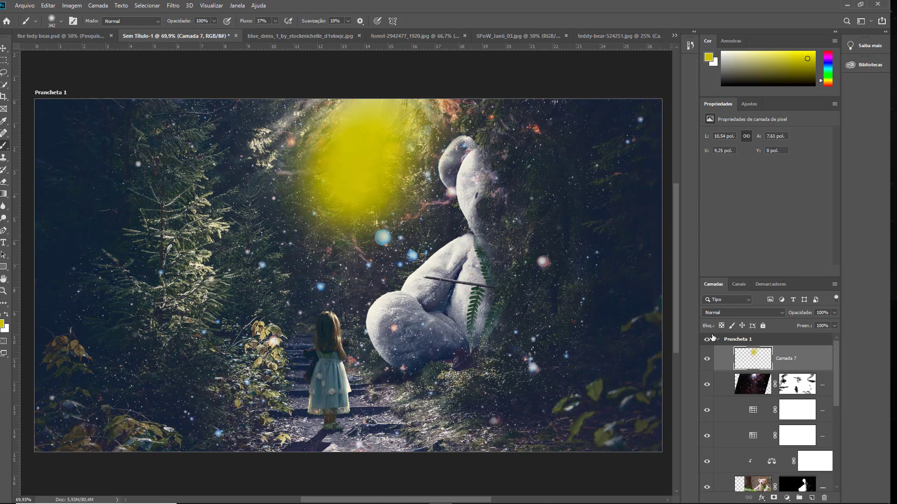
drag(448, 187, 391, 170)
mouse_move(360, 206)
mouse_down()
mouse_move(410, 111)
mouse_move(340, 136)
mouse_move(391, 156)
mouse_move(333, 224)
mouse_up()
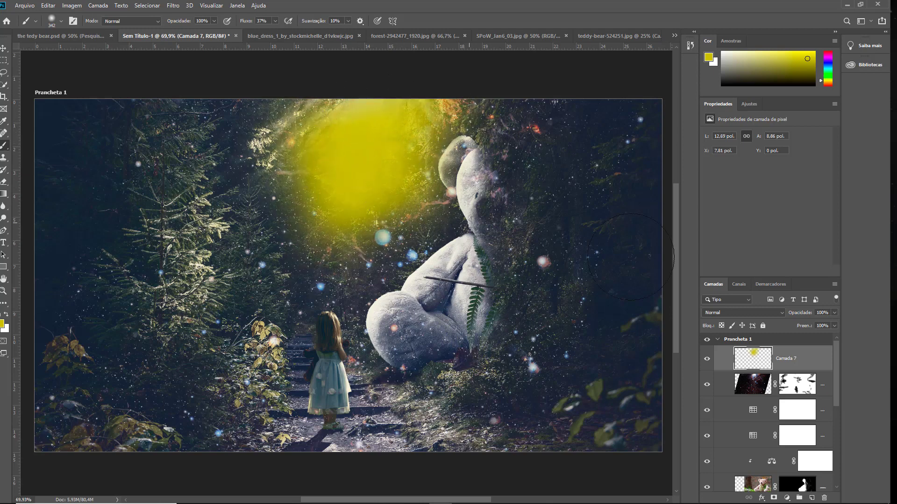
click(750, 313)
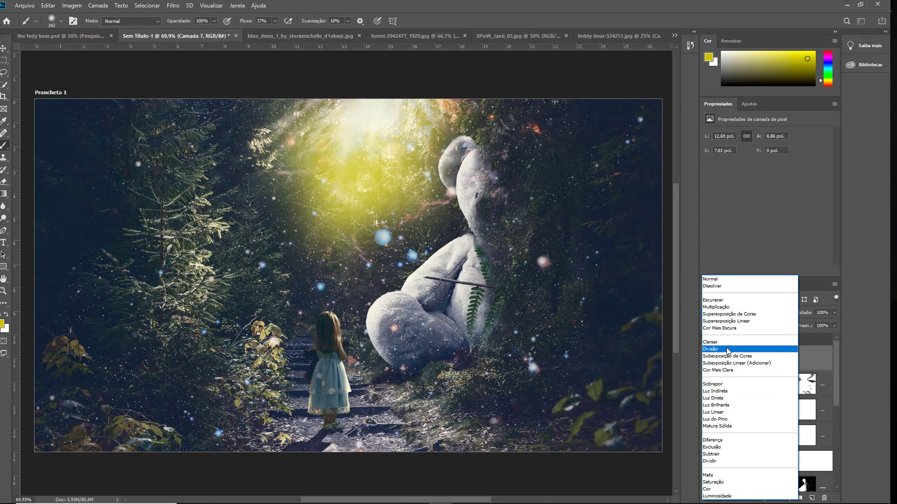
Set the glow layer's blend mode to Divide (Divisão) after trying nearby modes.
click(728, 349)
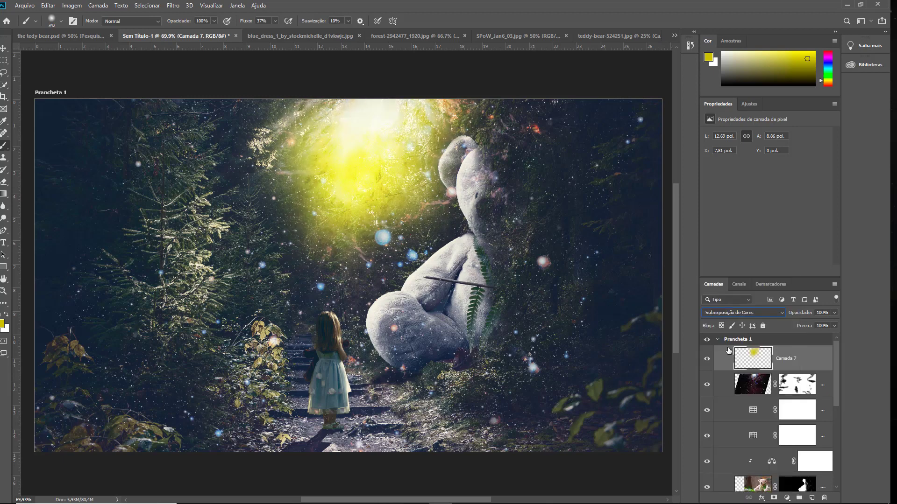
key(Up)
key(Up)
key(Up)
key(Down)
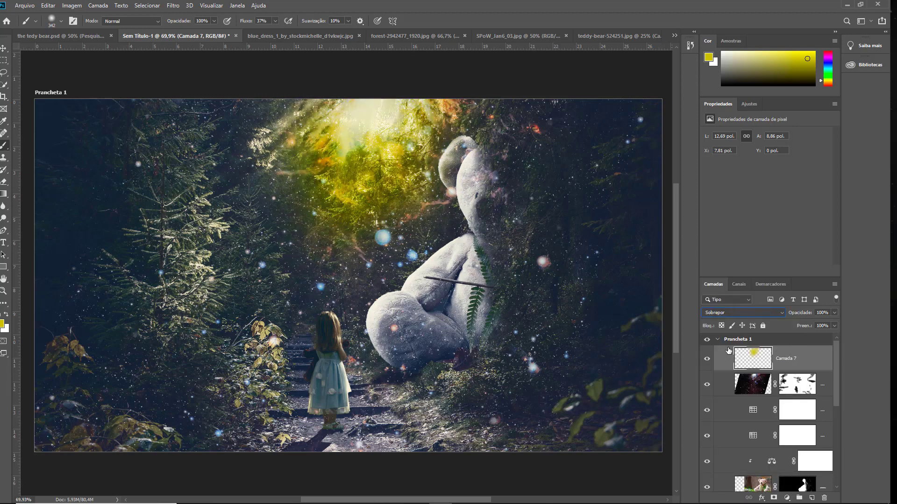
key(Up)
key(Up)
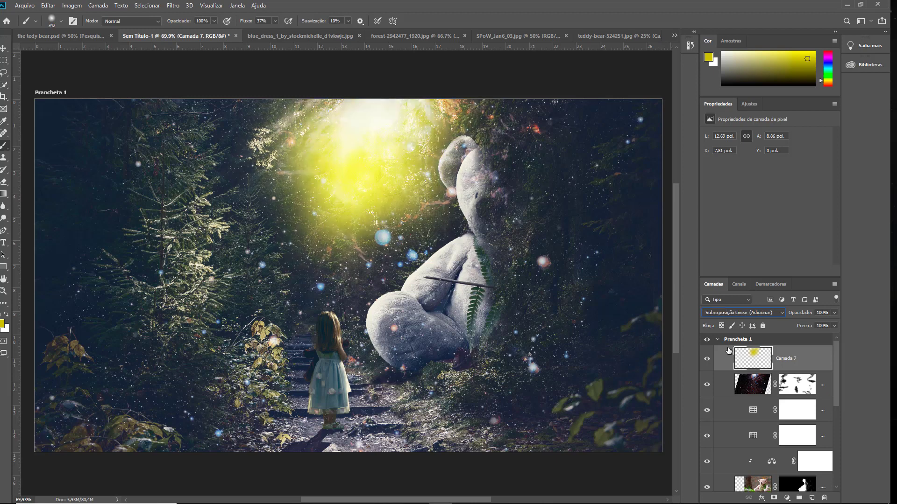
key(Up)
key(Up)
Paint more glow toward the lower left and bear's head, and lower opacity to 77%.
drag(262, 304, 301, 220)
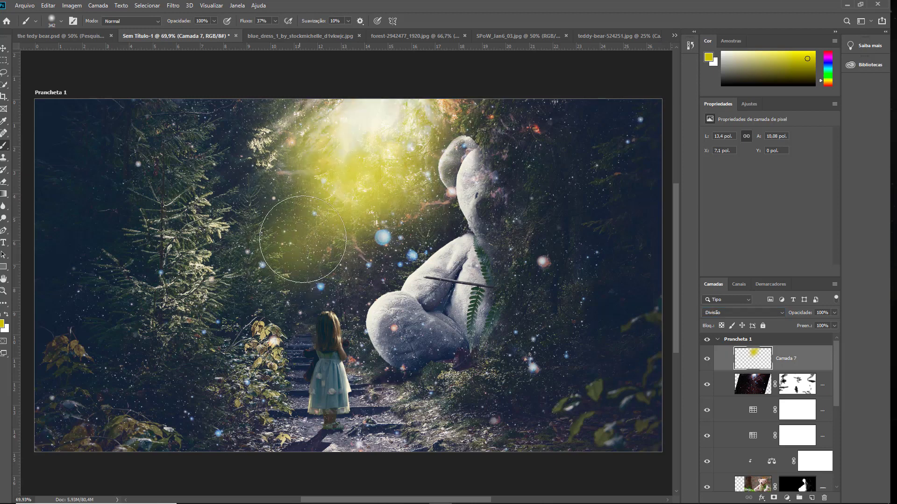
drag(390, 151, 365, 187)
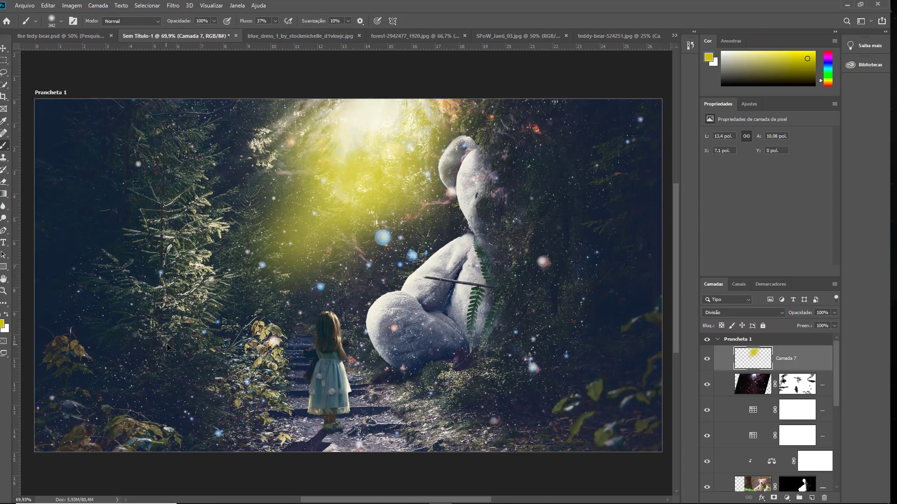
scroll(201, 411, down, 1)
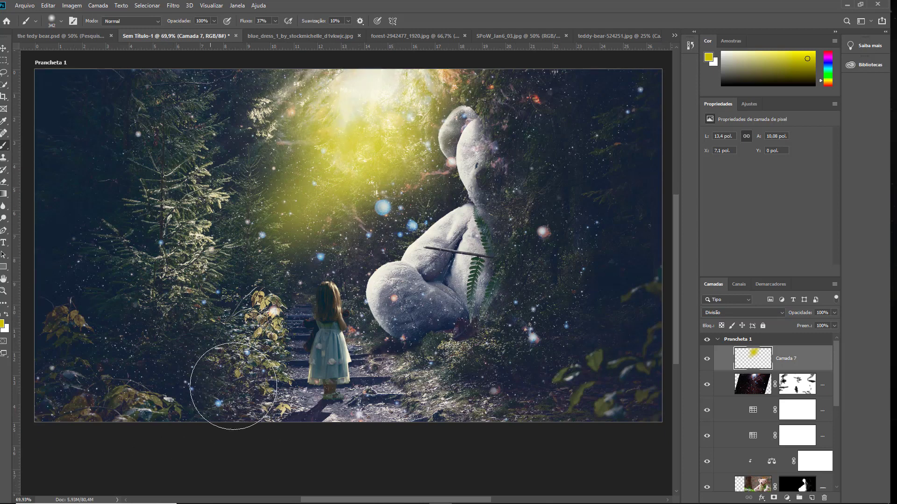
mouse_move(801, 316)
mouse_down()
mouse_move(780, 324)
mouse_move(793, 344)
mouse_up()
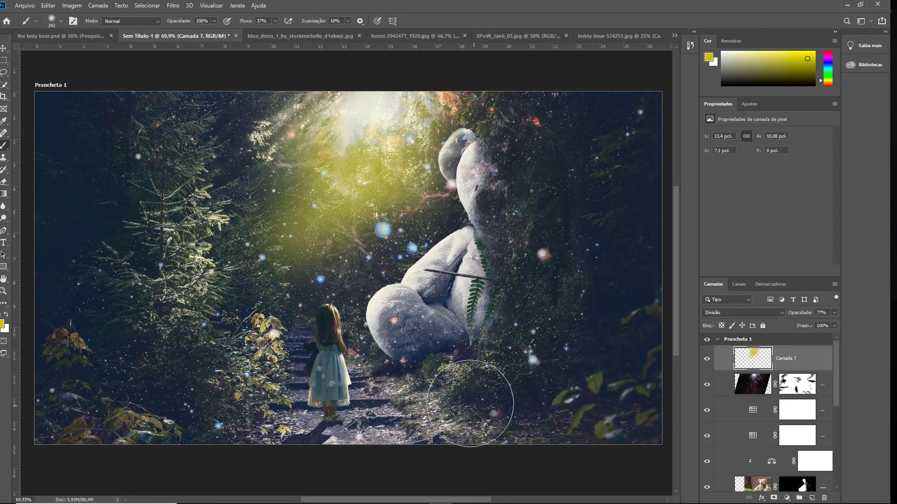
drag(361, 148, 345, 123)
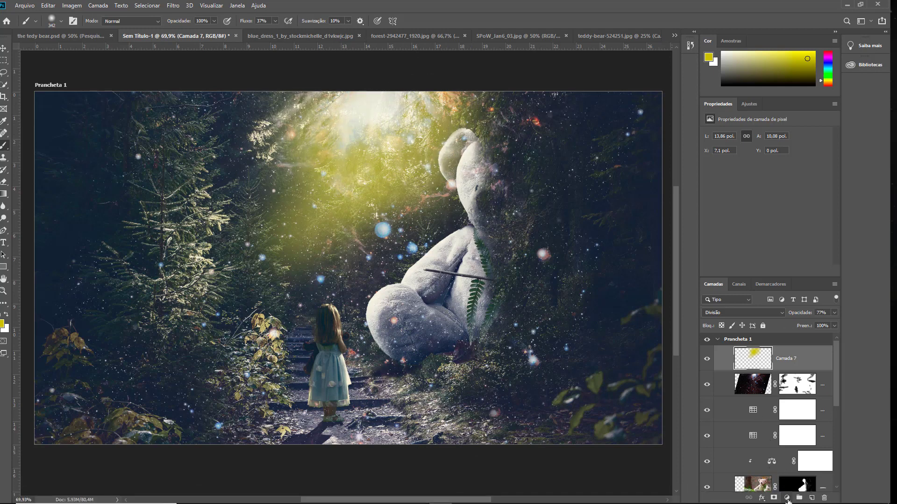
Add a Color Lookup adjustment layer using the FallColors.look 3DLUT after previewing other looks.
click(786, 499)
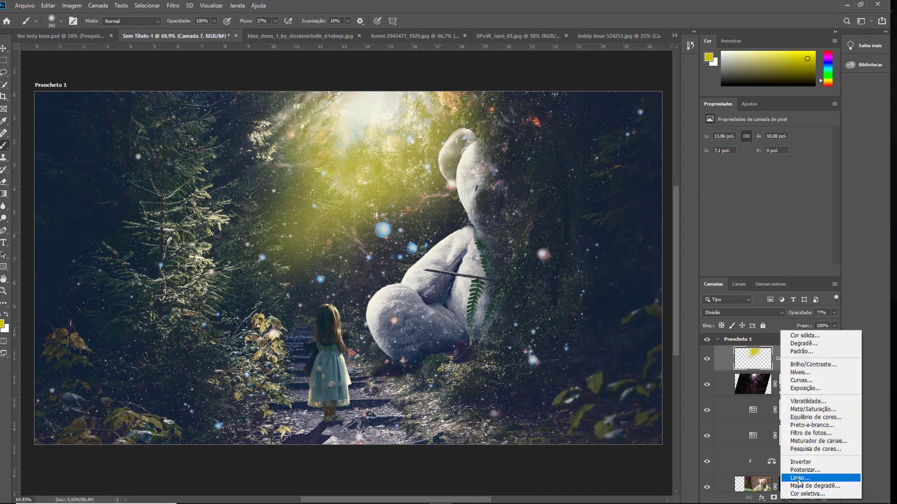
click(818, 449)
click(803, 136)
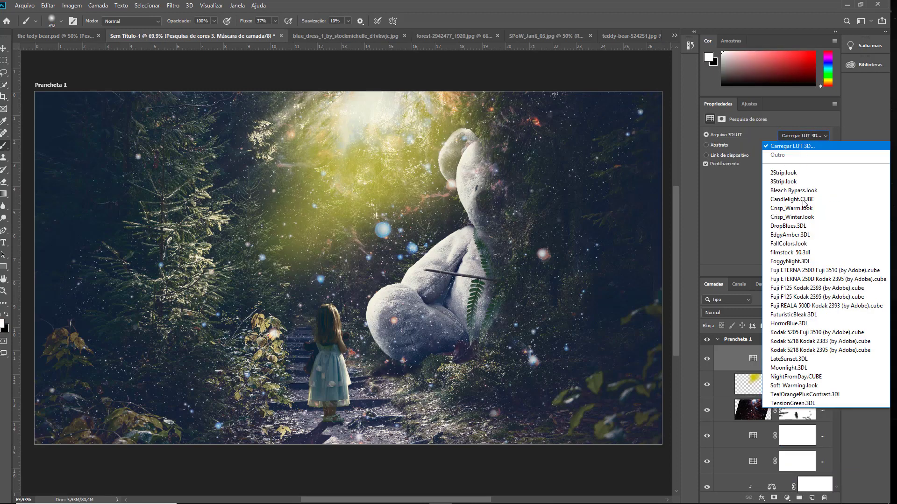
click(803, 216)
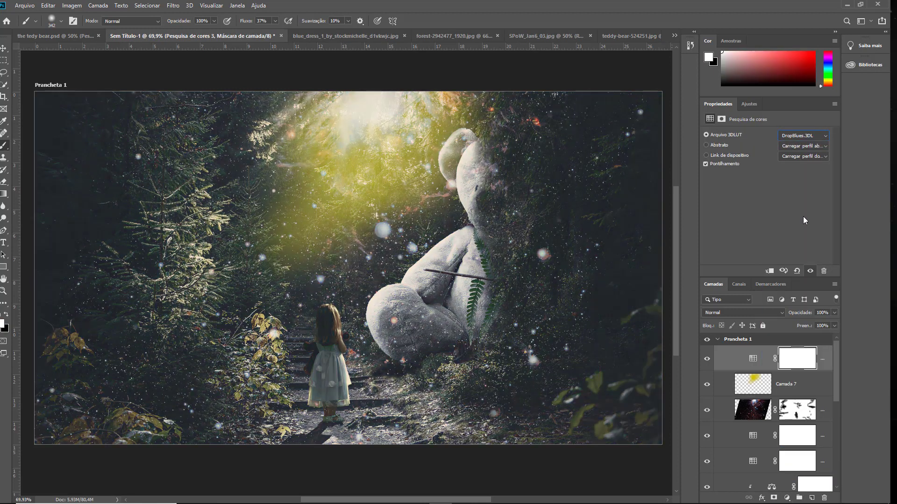
key(Down)
key(Down)
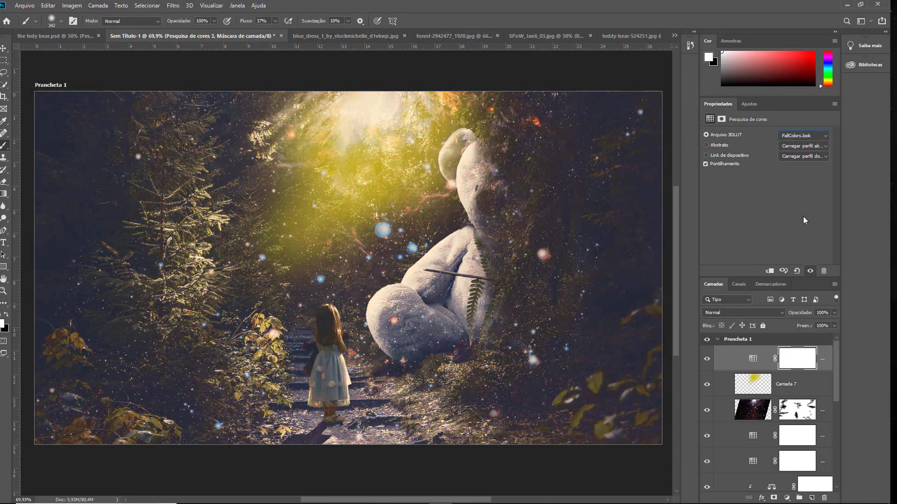
key(Down)
key(Down)
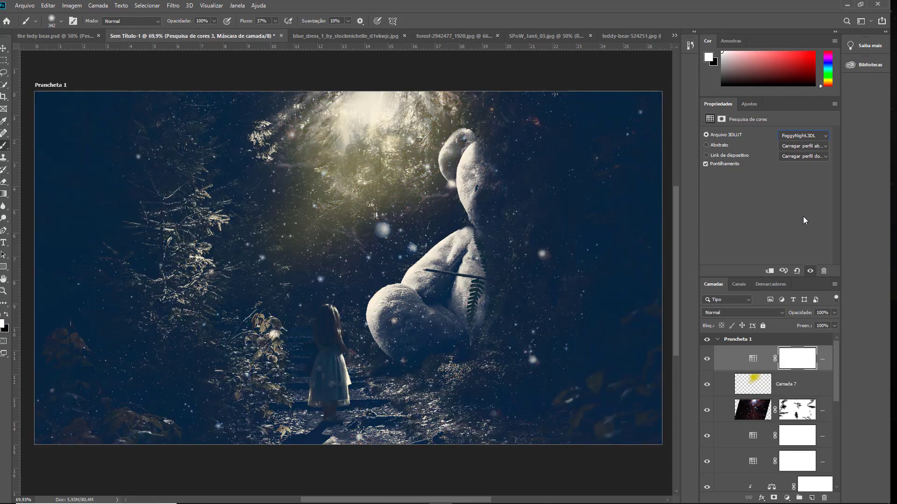
key(Down)
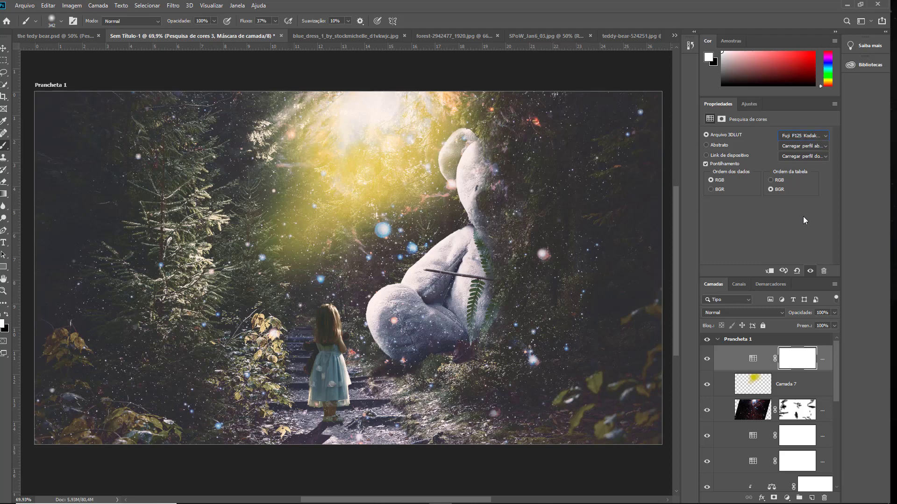
key(Down)
key(Down)
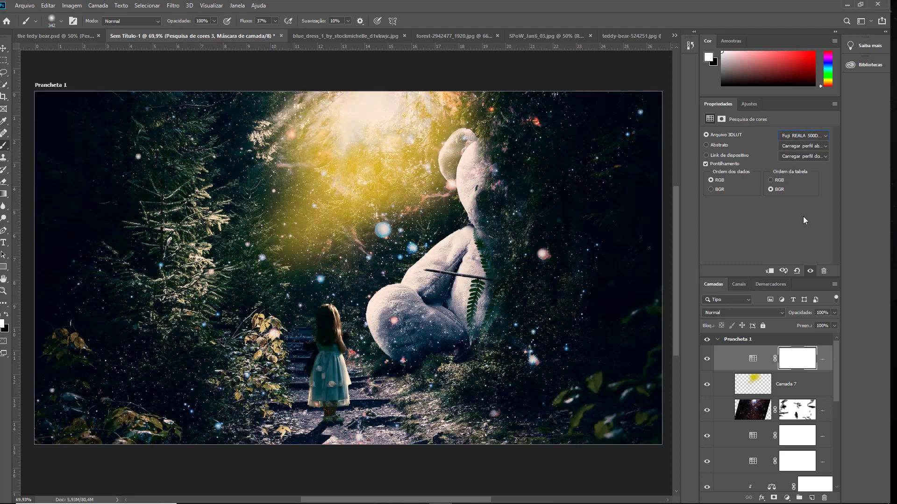
key(Up)
key(Up)
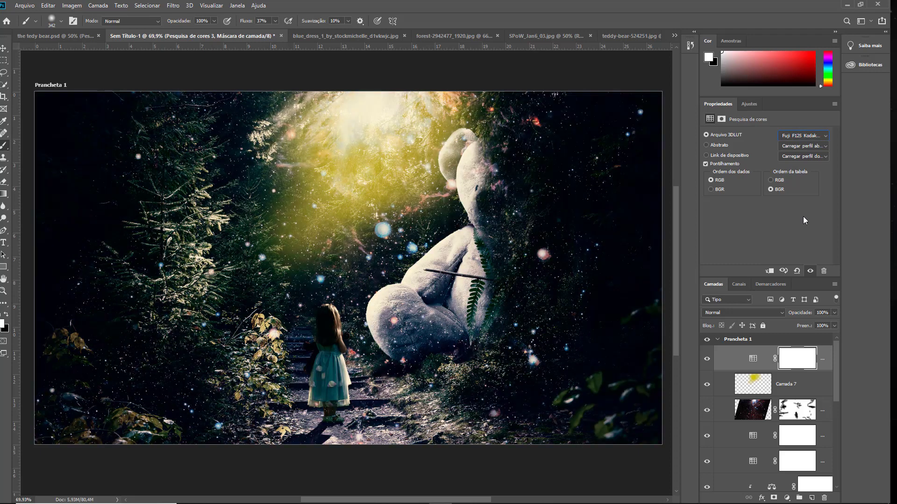
key(Up)
key(Up)
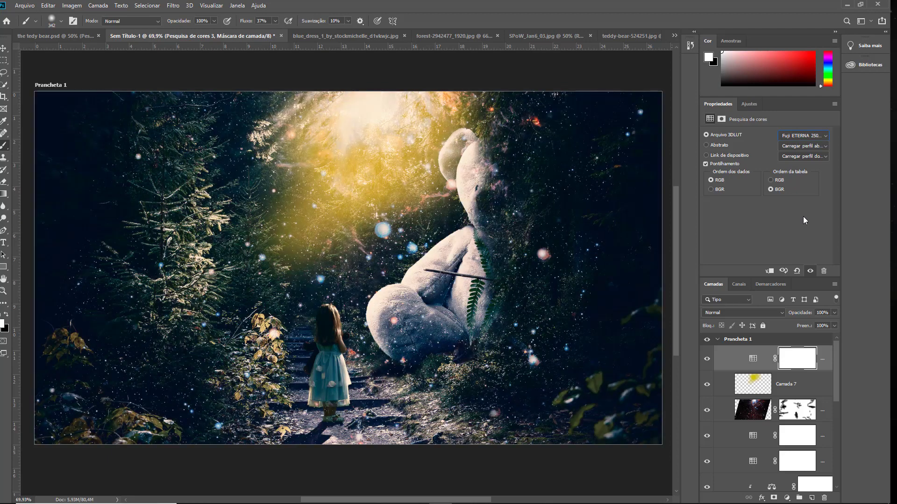
key(Up)
key(Up)
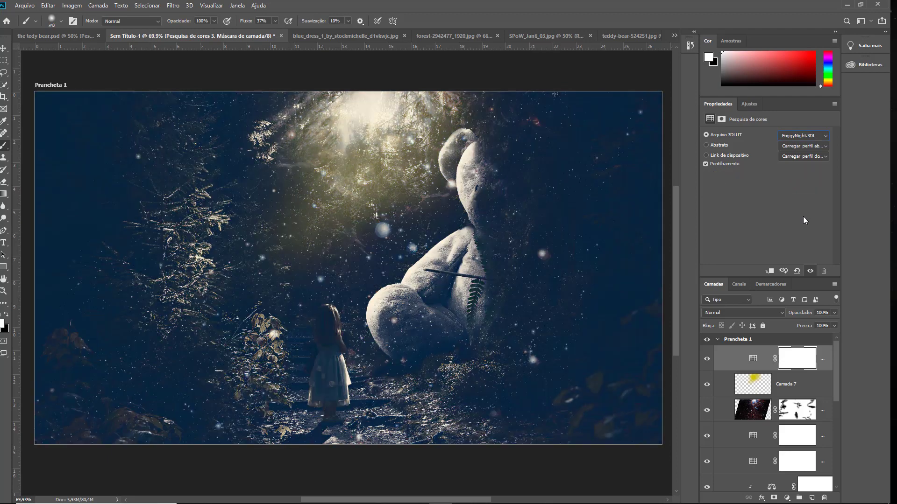
key(Up)
key(Up)
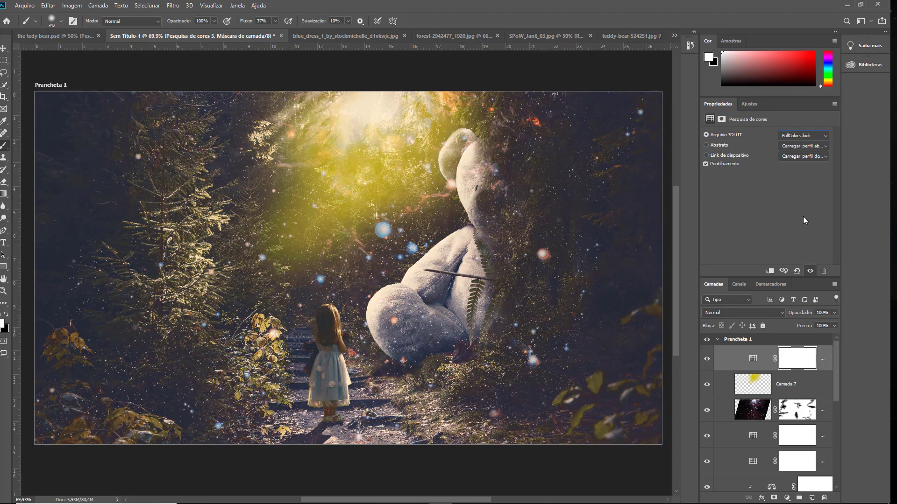
key(Up)
key(Down)
Set the Color Lookup layer's opacity to 74%, comparing the graded and original views.
drag(800, 316, 788, 319)
click(707, 358)
click(706, 358)
drag(797, 314, 801, 315)
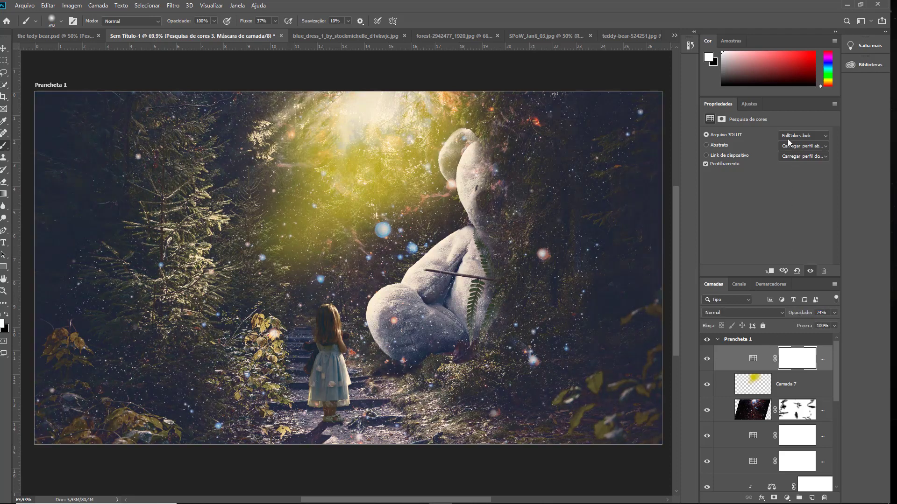